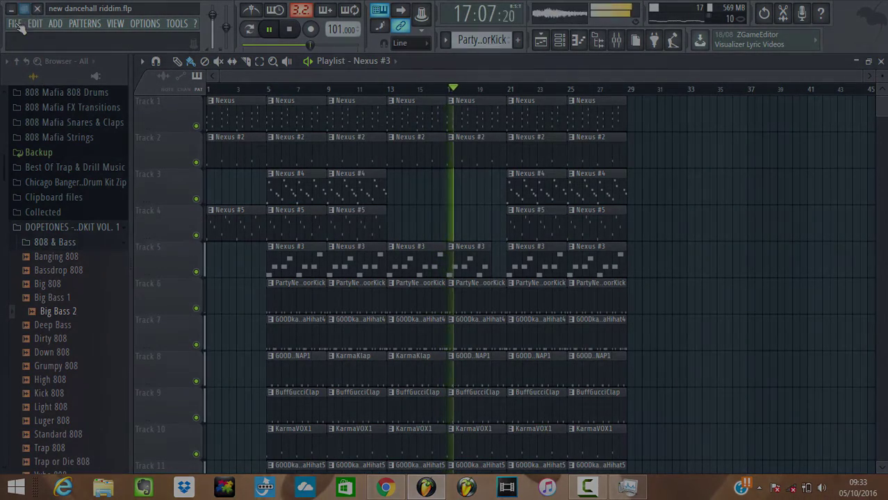
- Start a new project and add a Nexus instrument channel beneath the BuffGucciClap drum channel
left_click(15, 23)
left_click(27, 81)
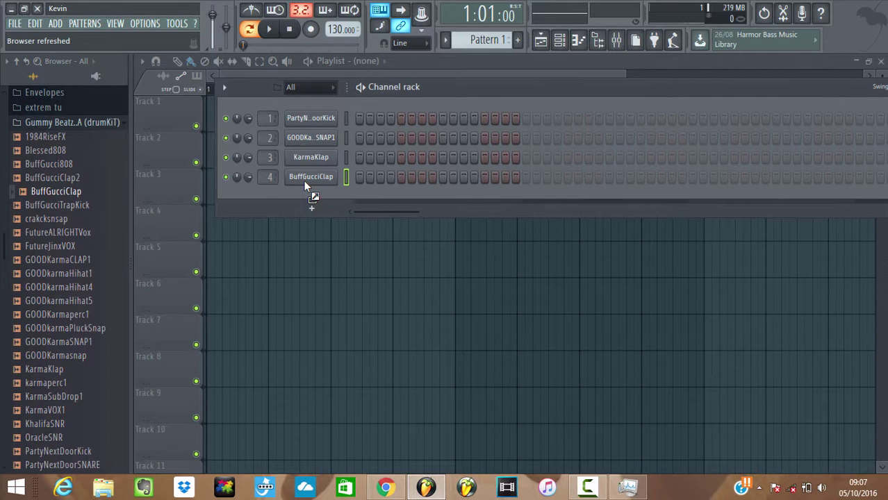
left_click(312, 211)
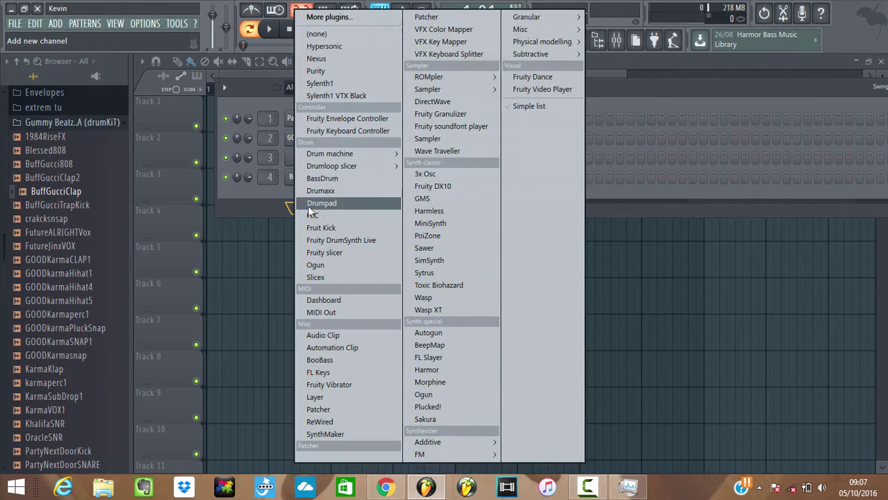
left_click(327, 59)
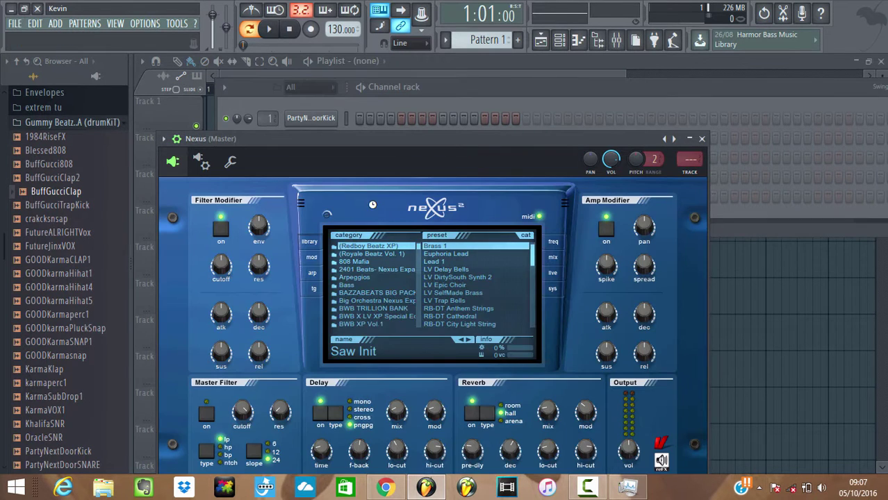
- Browse the Nexus preset categories and load the London On Da Track - Piano 2 preset
scroll(461, 316, "down", 5)
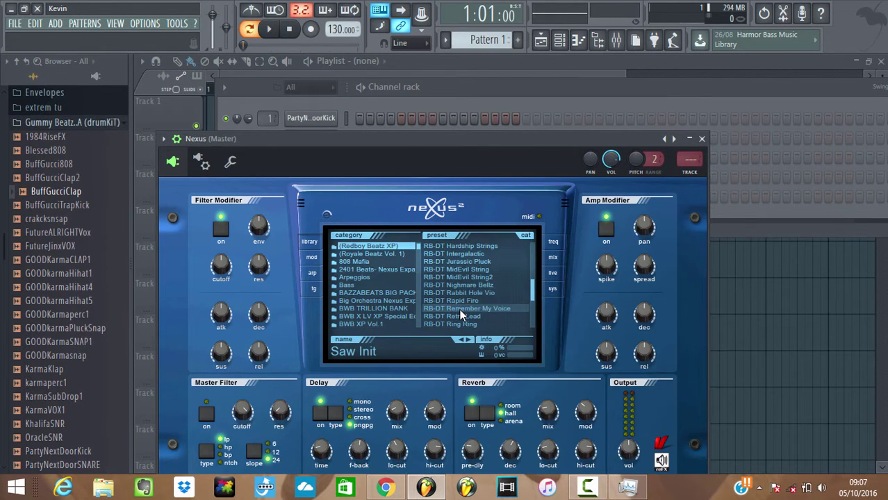
left_click(395, 270)
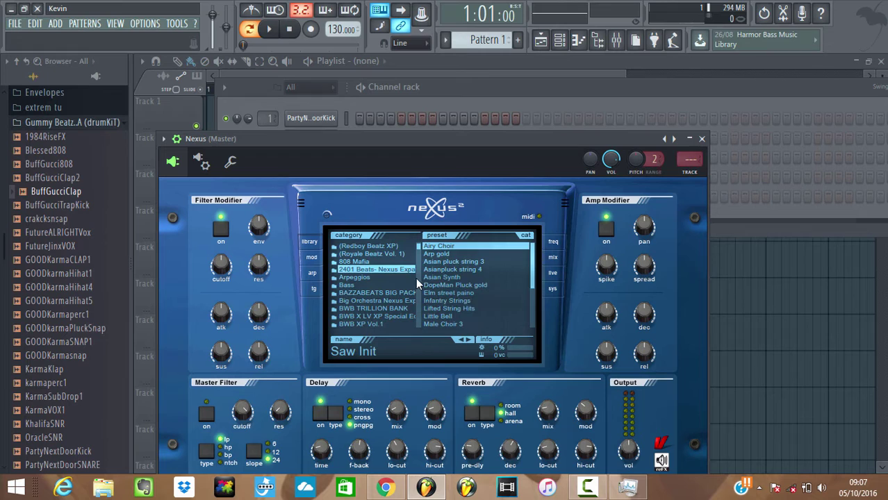
left_click(471, 292)
scroll(372, 317, "down", 3)
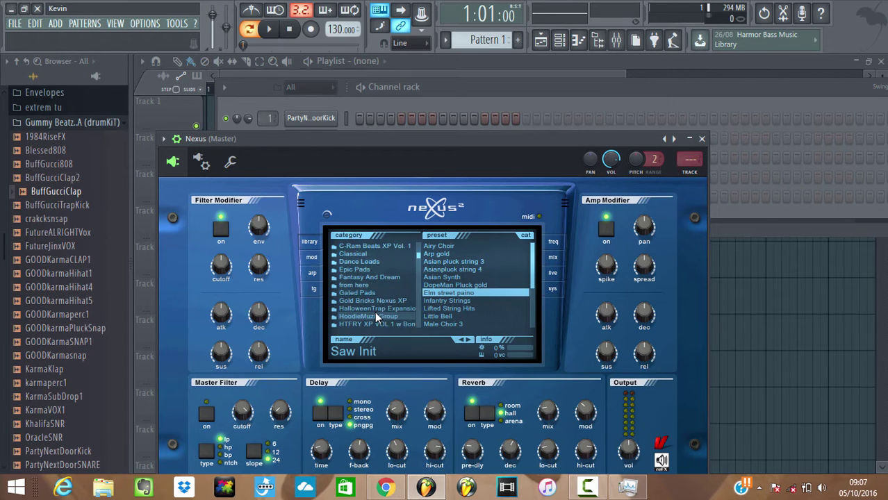
scroll(375, 312, "down", 2)
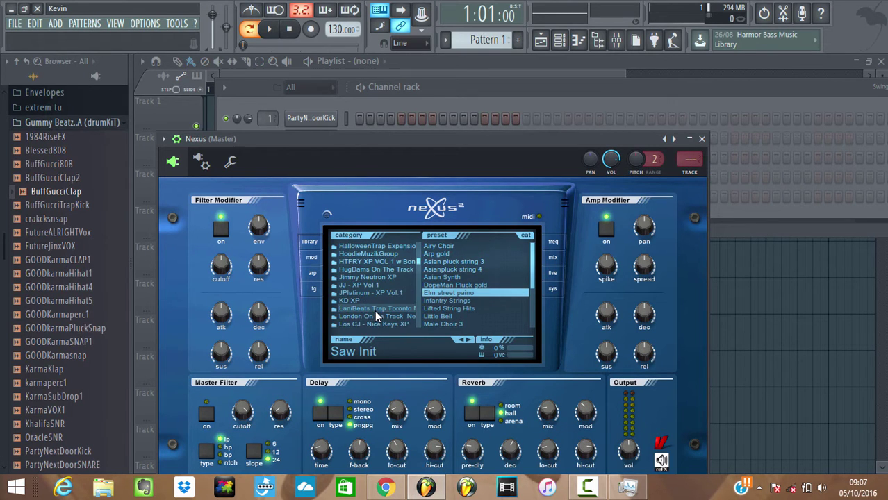
left_click(374, 314)
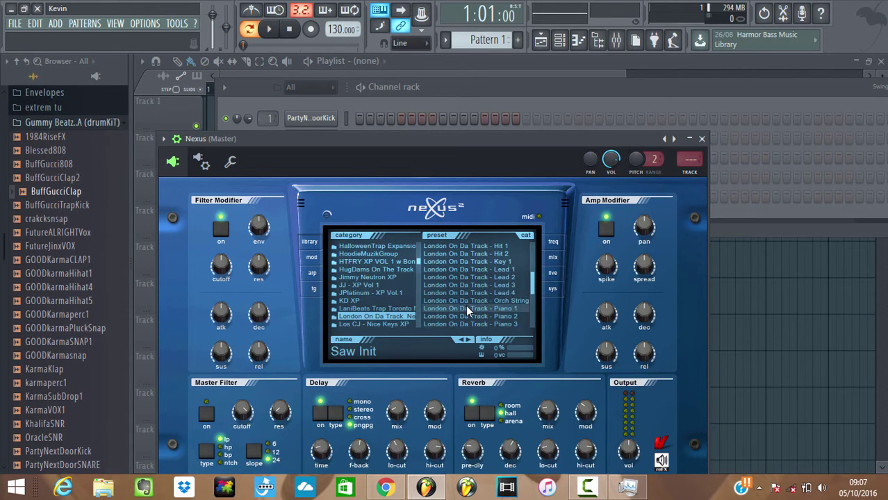
left_click(468, 309)
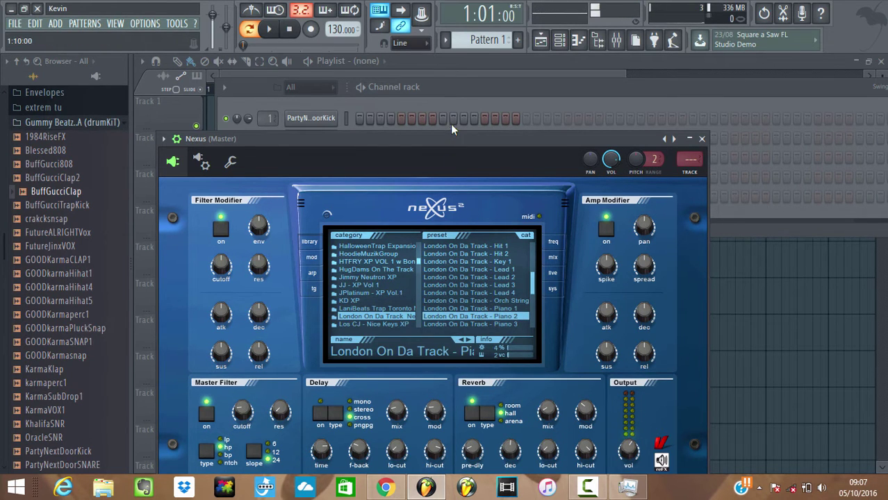
- Open the piano roll for the Nexus channel from the channel rack
left_click(444, 106)
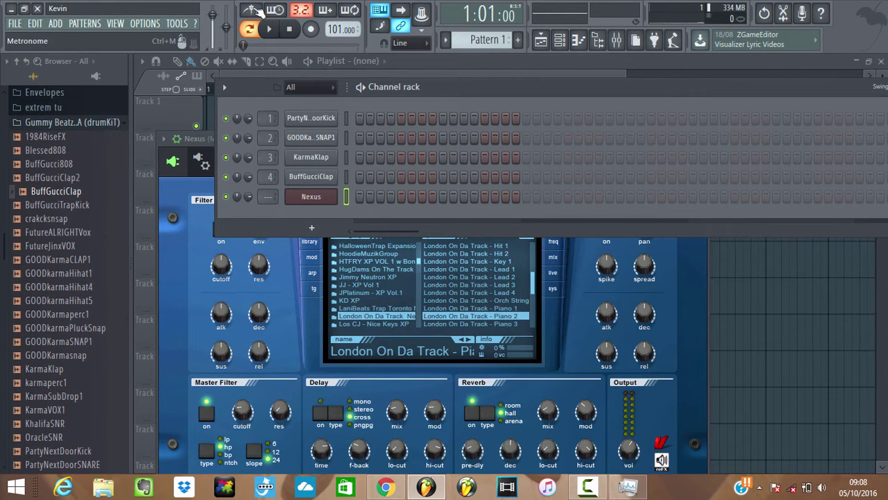
left_click(323, 199)
right_click(322, 198)
left_click(366, 200)
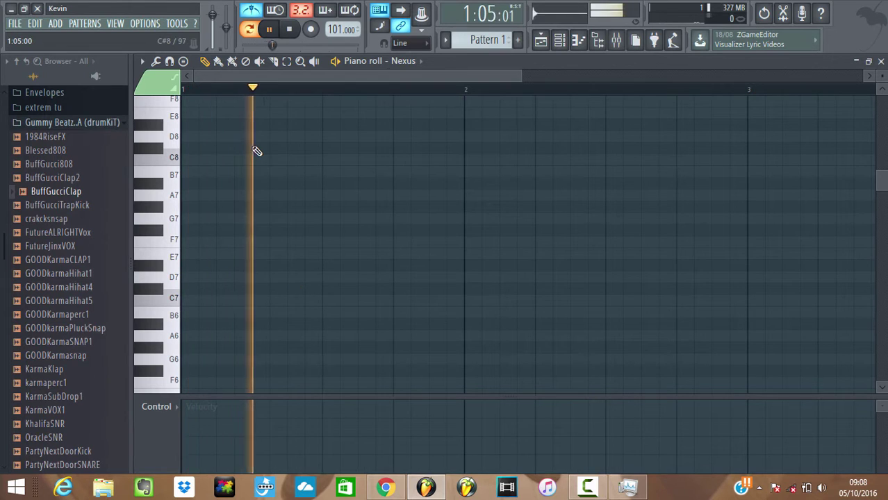
key("space")
- Stamp a major chord rooted on C#7 at the start of bar 1 and shorten its notes to one step
left_click(185, 62)
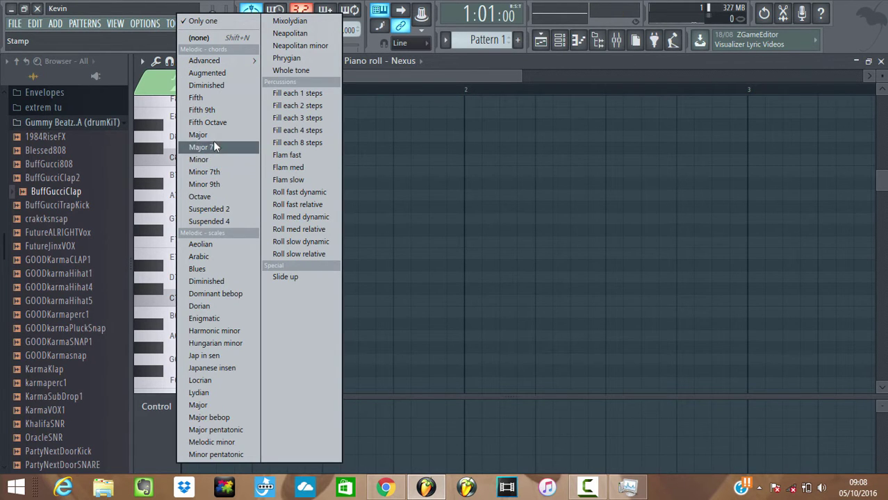
left_click(212, 138)
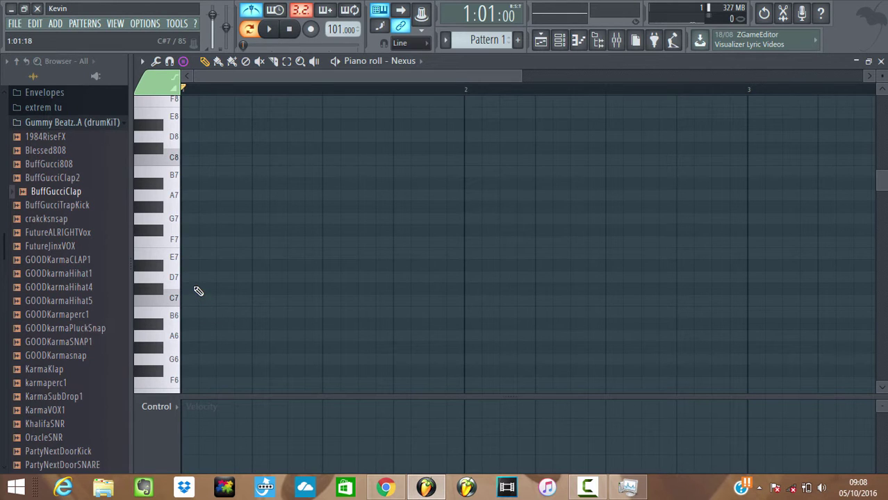
key("space")
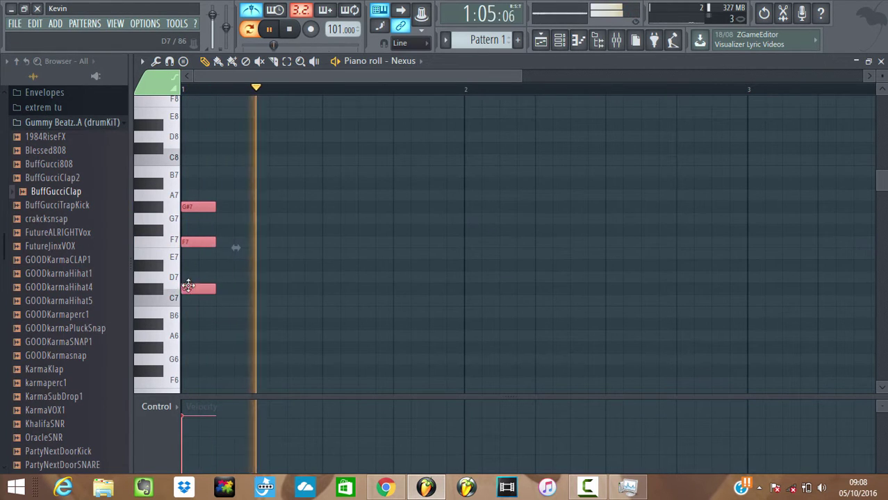
left_click_drag(215, 290, 198, 291)
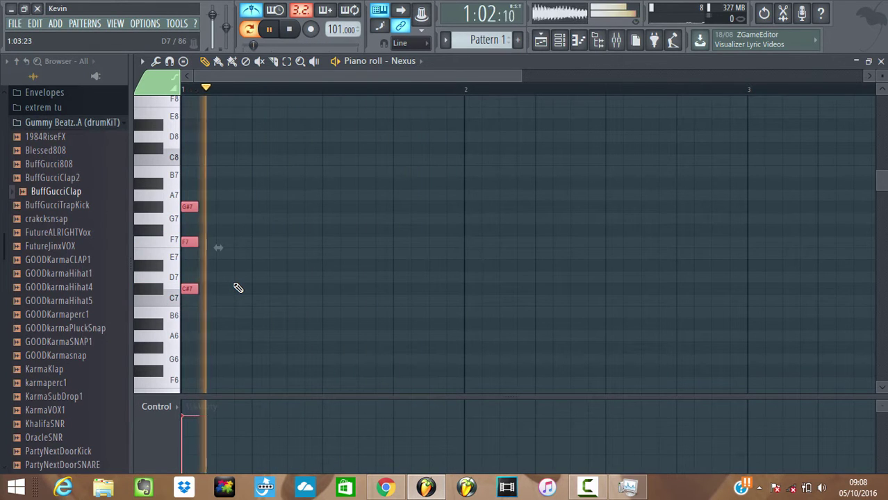
key("space")
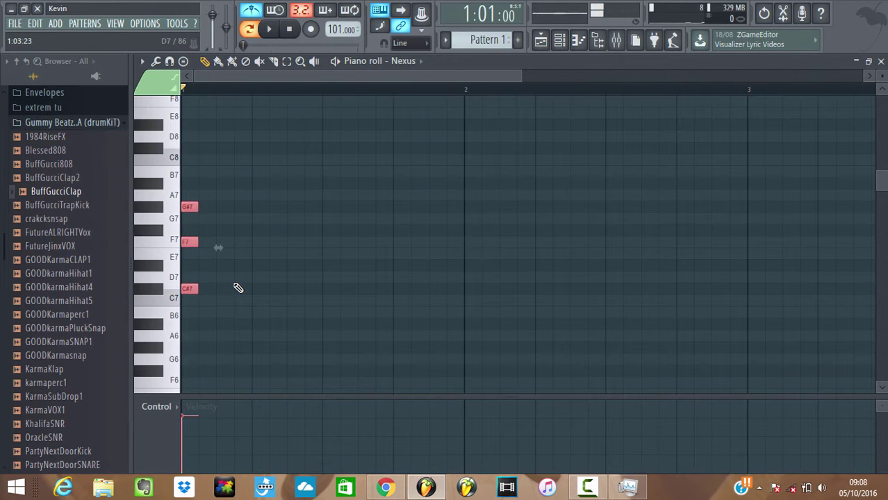
- Stamp a major chord rooted on D#7 halfway through bar 1, replacing the single note placed there
left_click(328, 266)
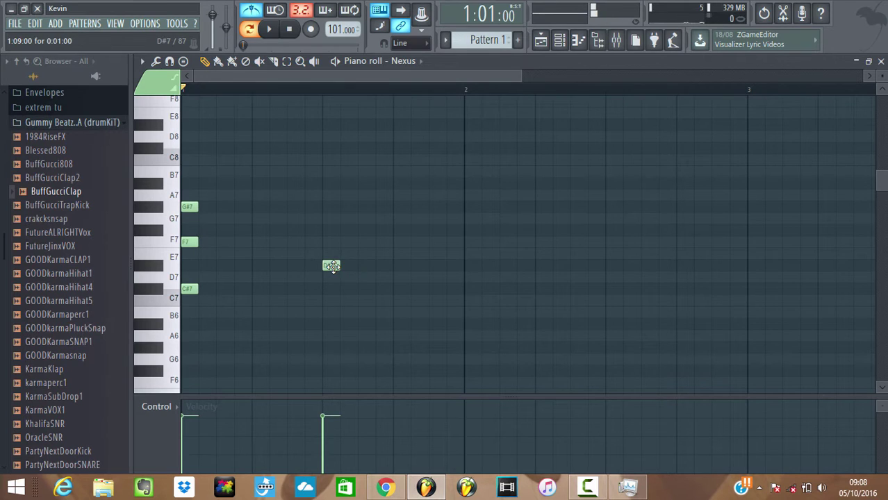
left_click(184, 63)
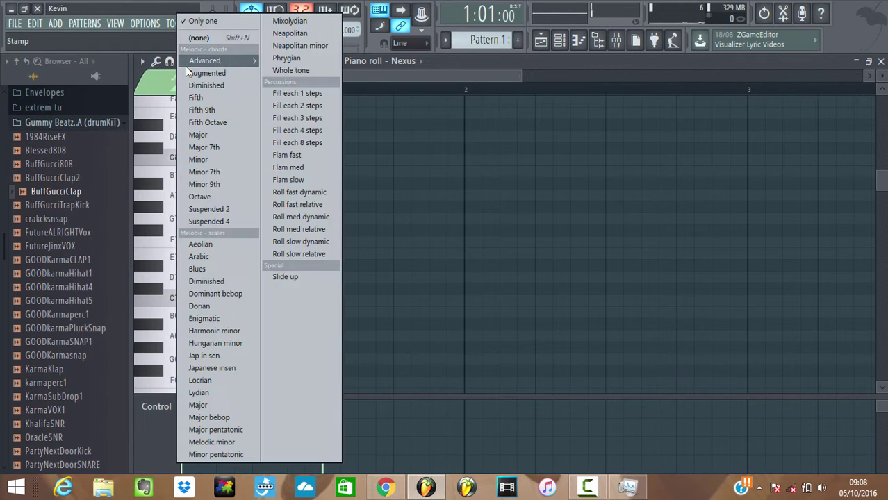
left_click(201, 36)
left_click(185, 62)
left_click(202, 134)
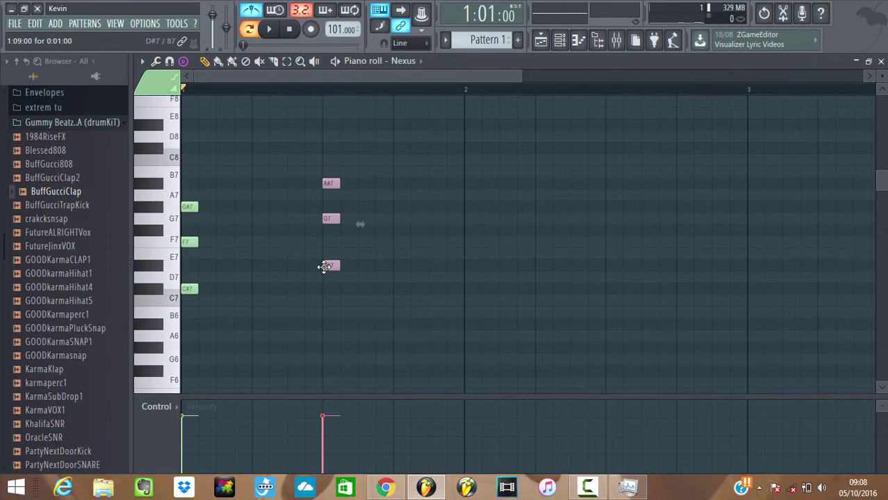
key("space")
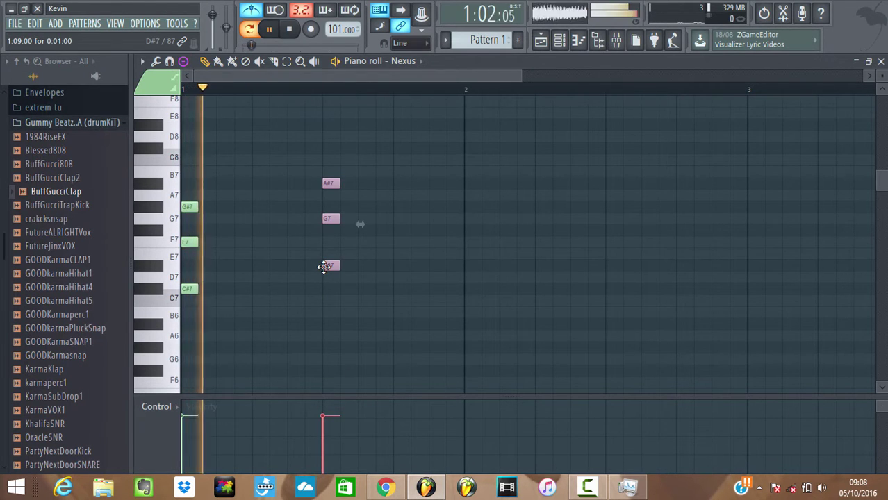
- Stamp another D#7 major chord at the start of bar 2 and move the one in bar 1 two steps earlier
left_click(470, 275)
left_click_drag(331, 265, 292, 265)
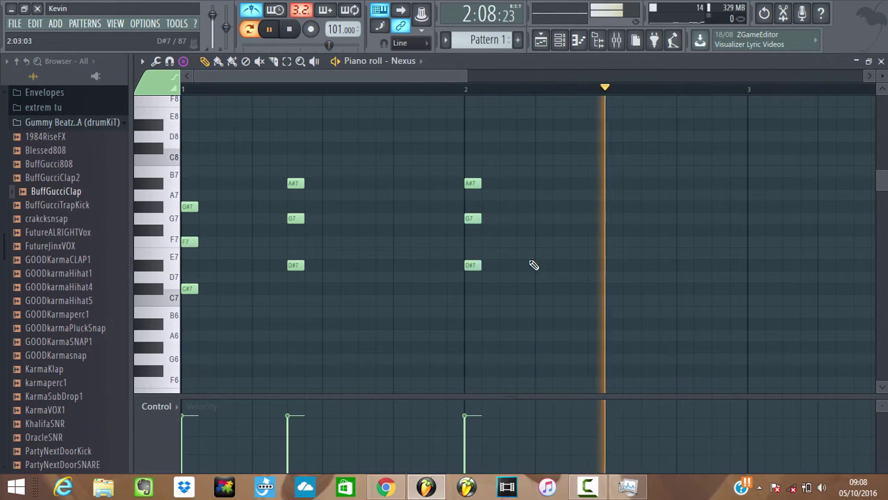
key("space")
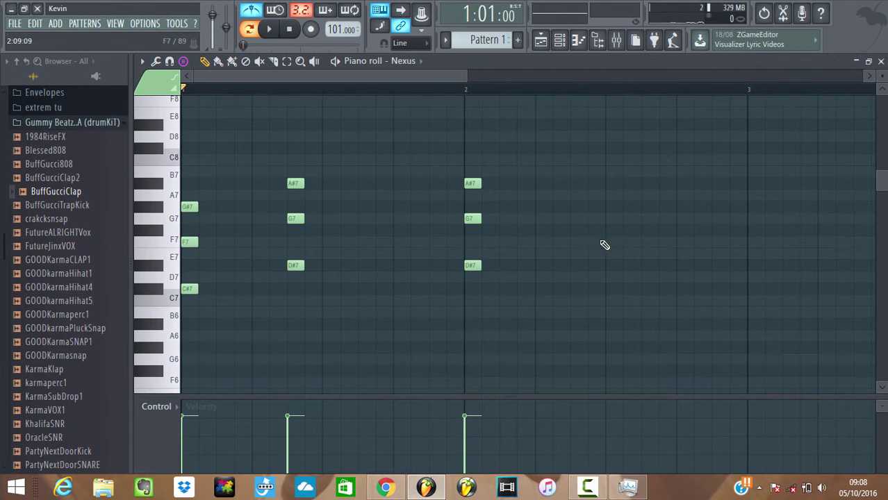
- Duplicate all four chords and shift the copies so they start at bar 3
key("space")
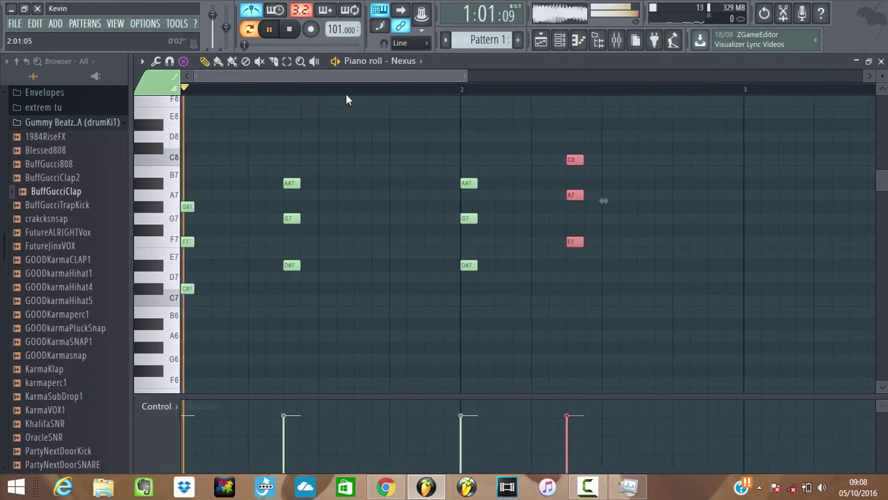
left_click_drag(469, 73, 585, 93)
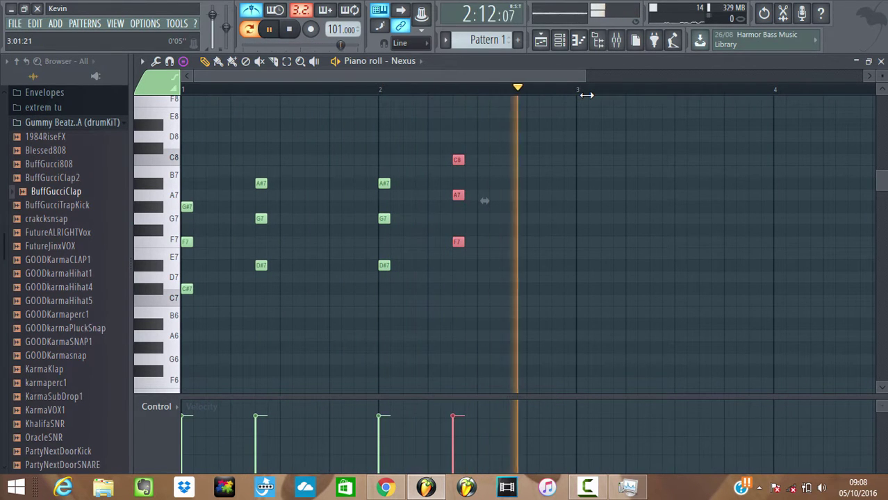
left_click_drag(612, 306, 125, 147)
key("ctrl+b")
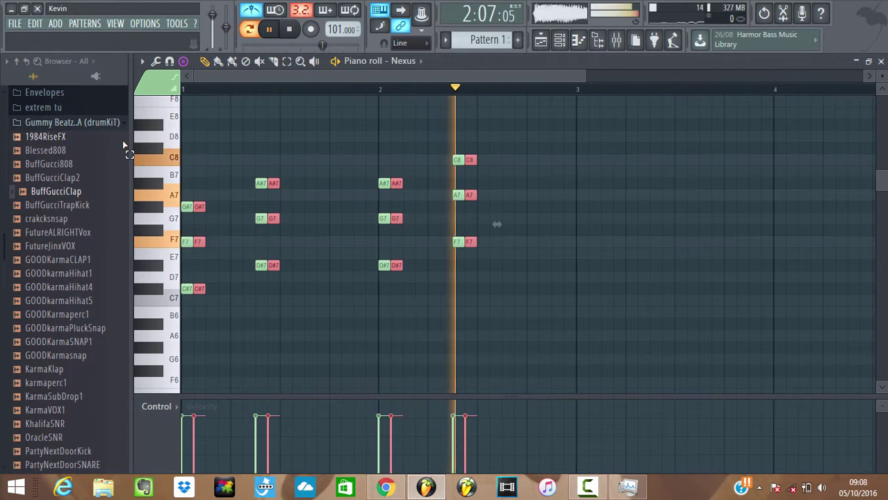
key("shift+Right")
key("shift+Right")
key("shift+Right")
key("shift+Right")
key("shift+Right")
key("shift+Right")
key("shift+Right")
key("shift+Right")
key("shift+Right")
key("shift+Right")
key("shift+Right")
key("shift+Right")
key("shift+Right")
key("shift+Right")
key("shift+Right")
key("shift+Right")
key("shift+Right")
key("shift+Right")
key("shift+Right")
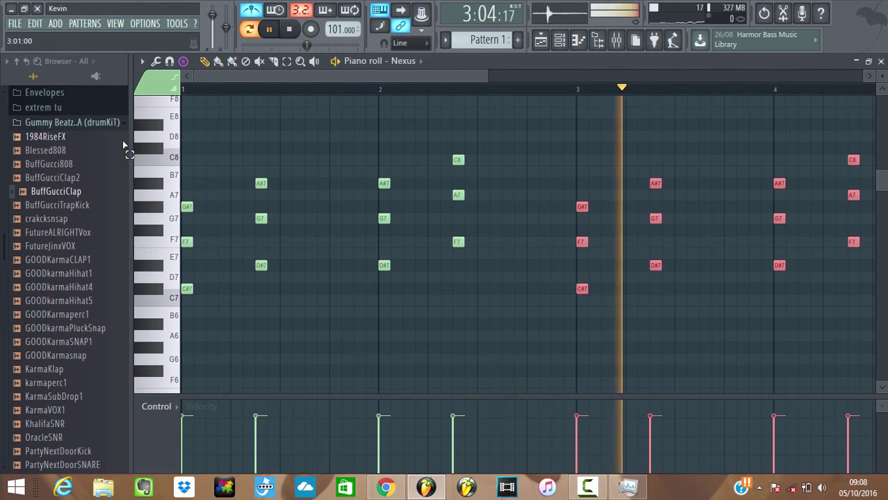
key("space")
key("space")
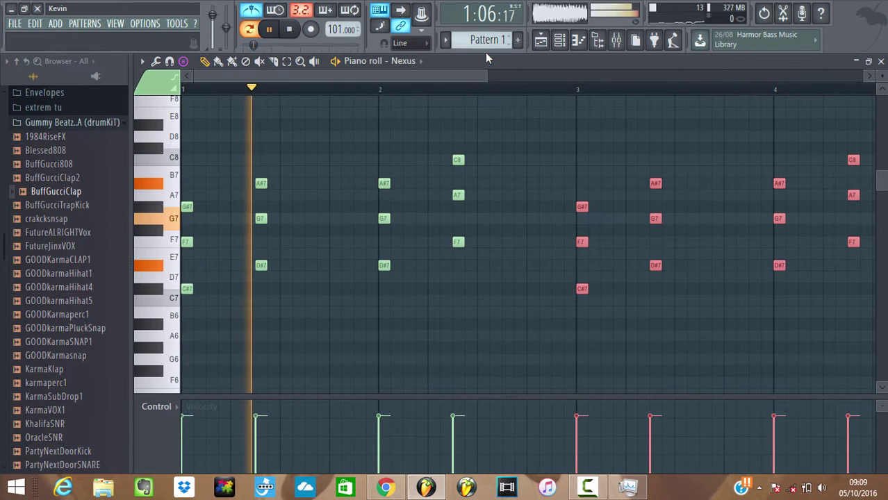
- Lower the last chord in bar 4 to a C7 root, trying D#7 first, and play the pattern
left_click_drag(467, 78, 611, 84)
left_click(564, 252, "ctrl")
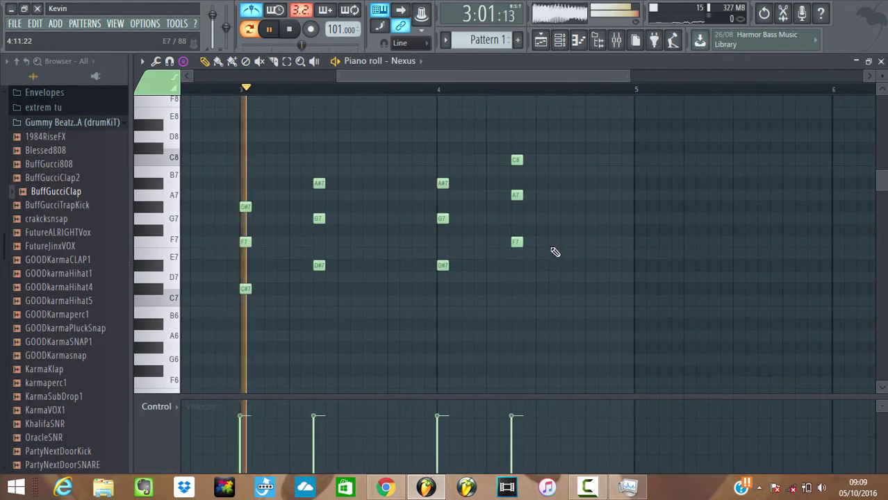
left_click_drag(518, 242, 519, 271)
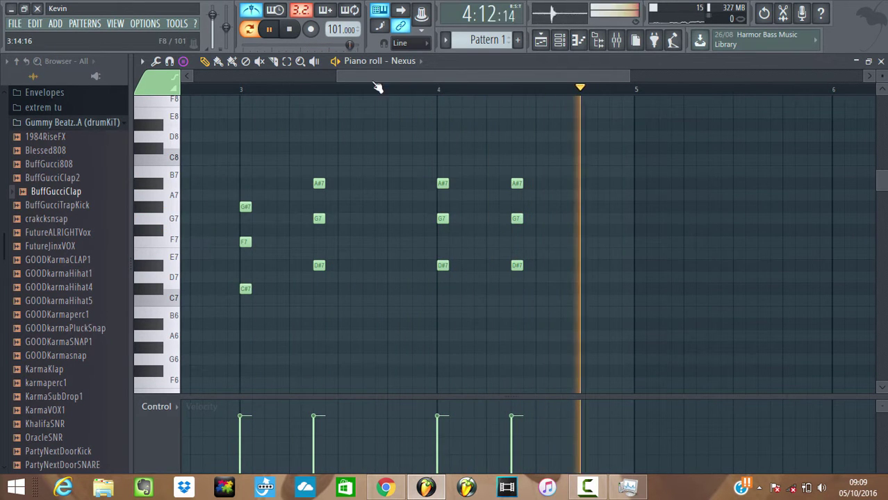
left_click_drag(338, 76, 205, 88)
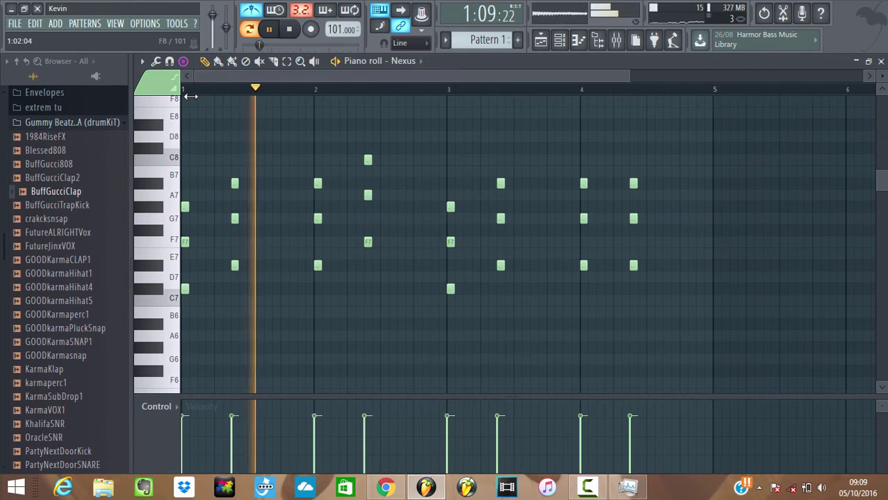
left_click_drag(633, 266, 630, 310)
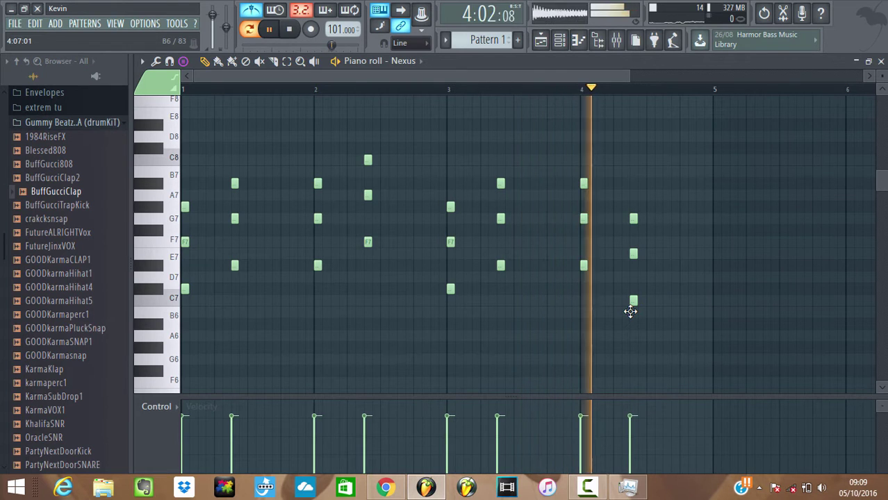
key("space")
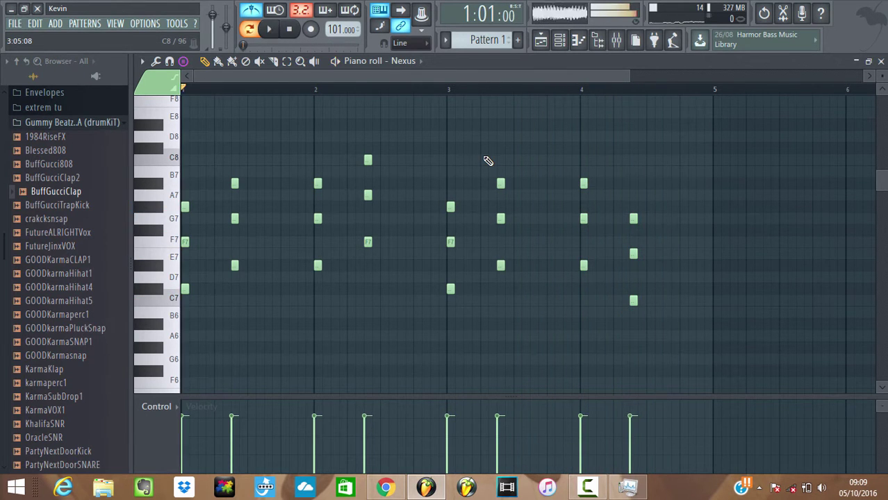
key("space")
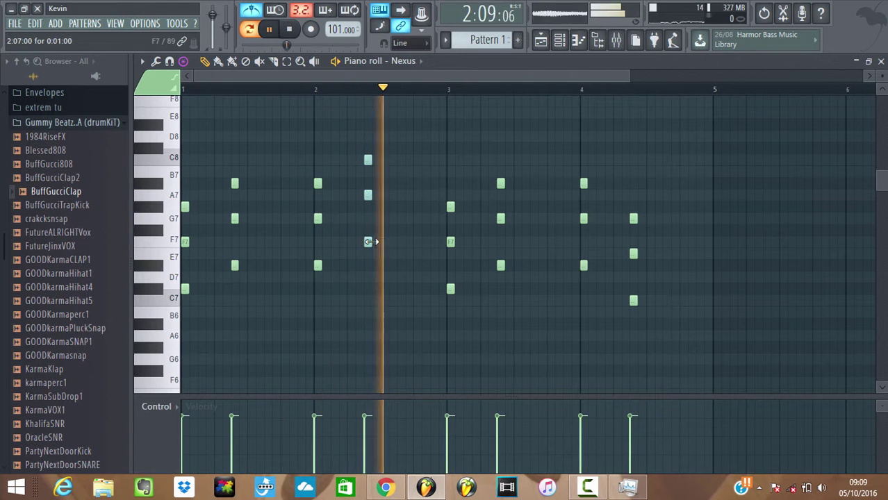
- Transpose all the chords in the Nexus piano roll down one octave
left_click(565, 40)
left_click(390, 286)
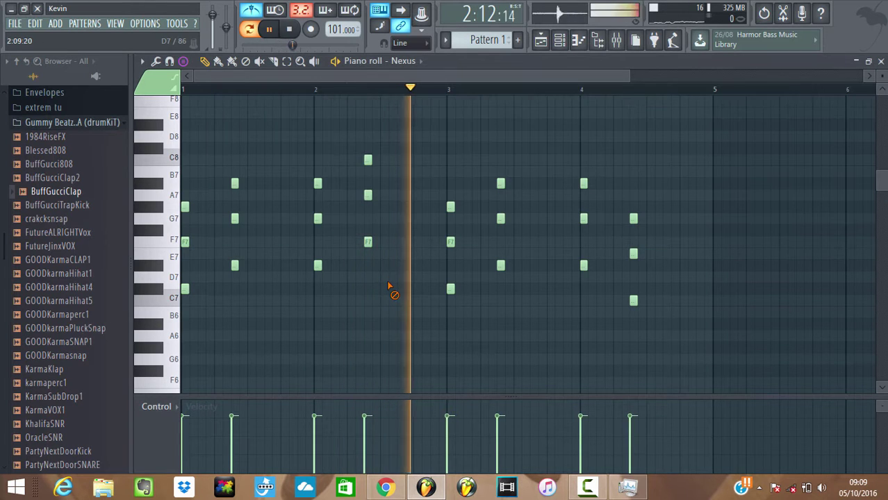
key("ctrl+Down")
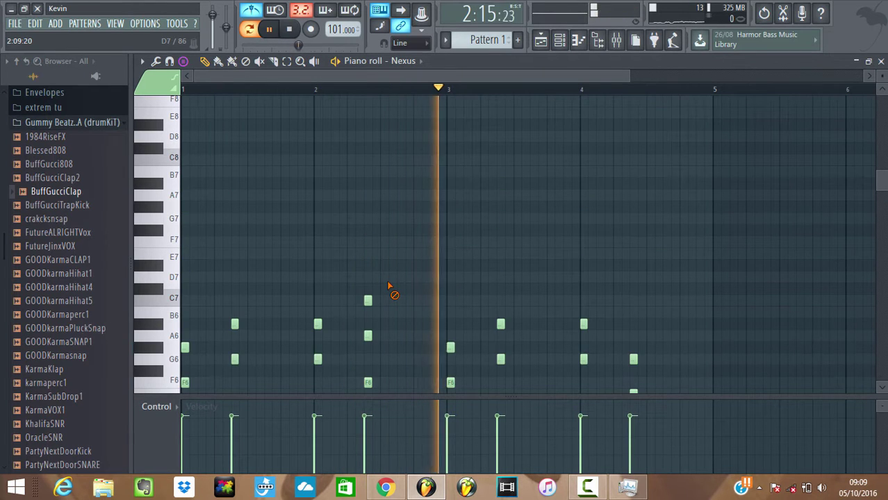
left_click(558, 41)
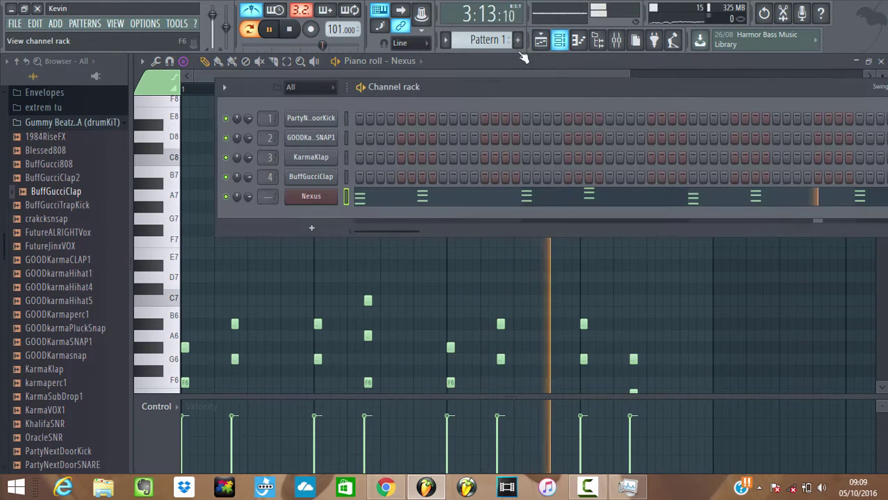
left_click(616, 40)
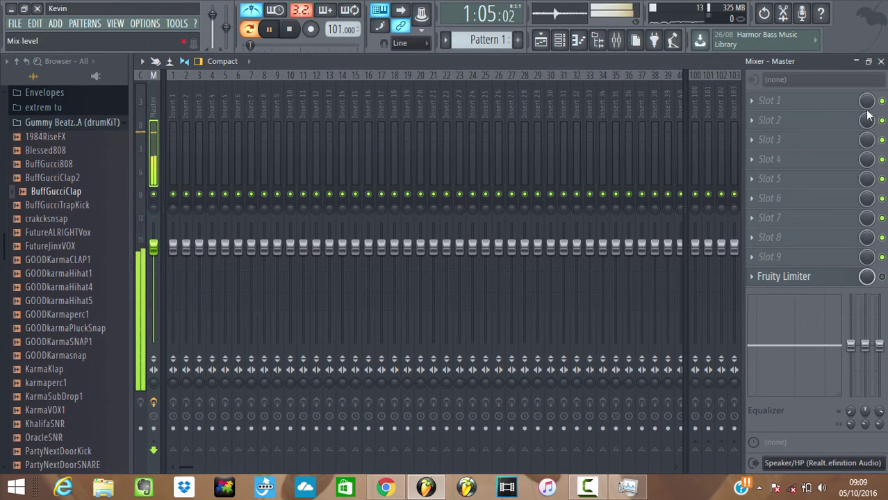
left_click(855, 61)
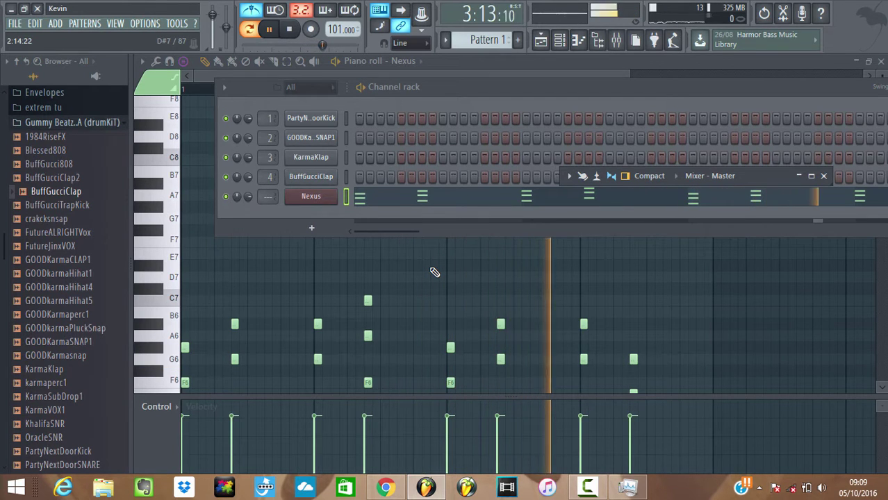
right_click(324, 198)
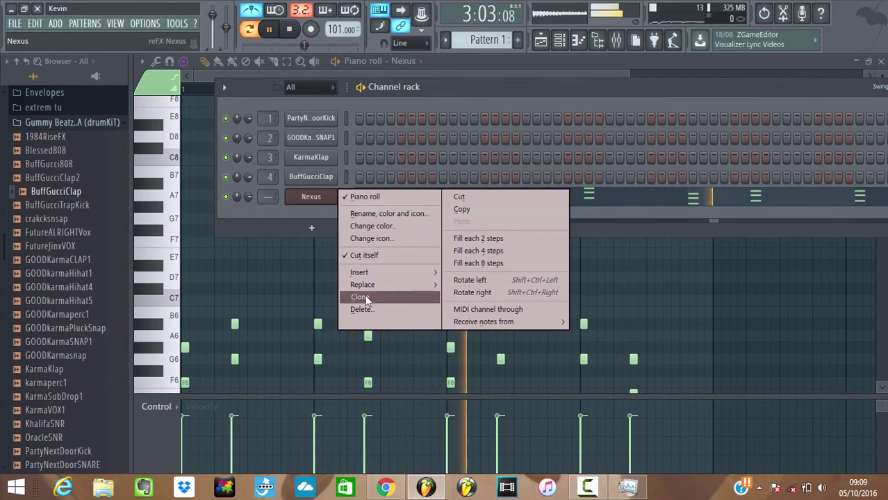
left_click(360, 88)
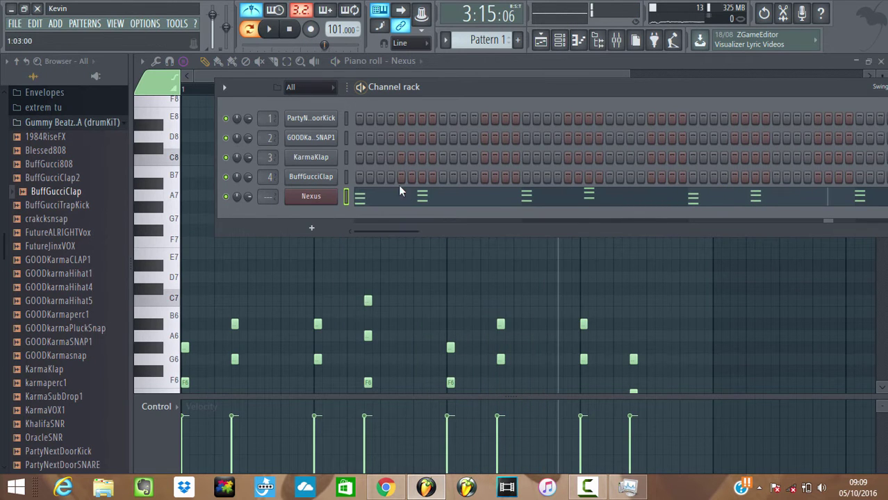
key("space")
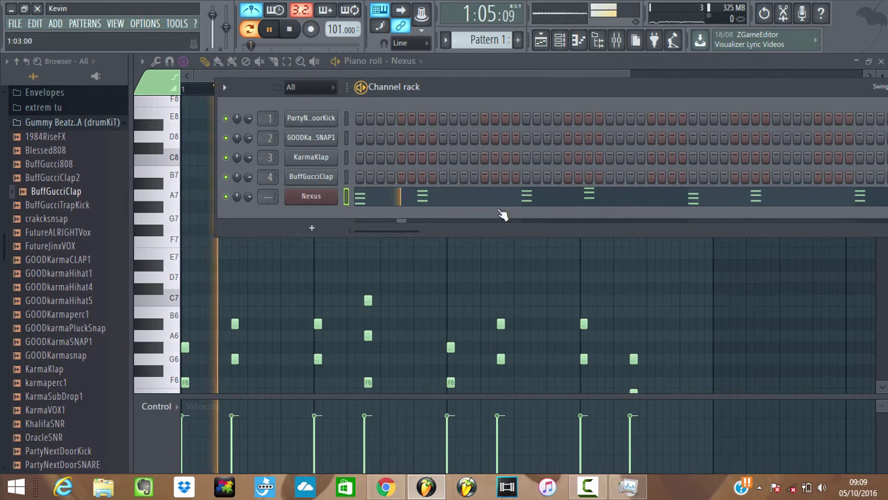
- Raise the last chord in bar 4 of the Nexus piano roll to an F#6 root
left_click(609, 304)
scroll(676, 345, "down", 3)
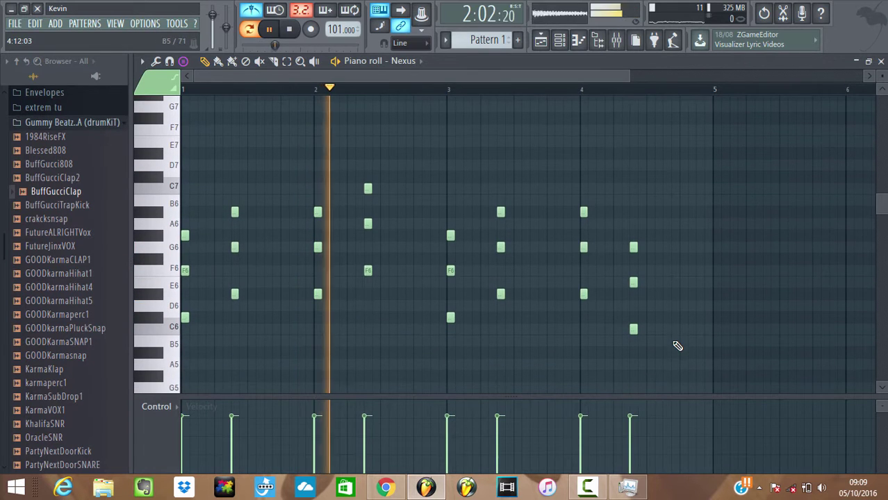
left_click_drag(651, 354, 622, 245)
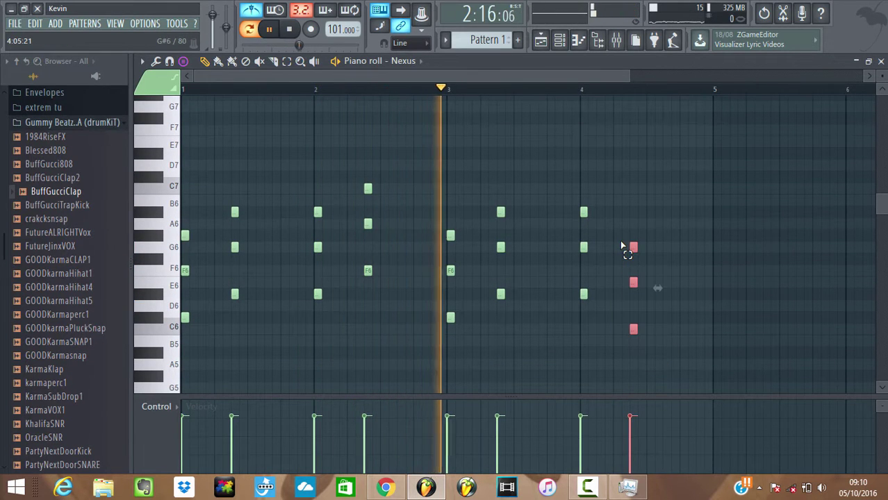
key("shift+Up")
key("Up")
key("Up")
key("Up")
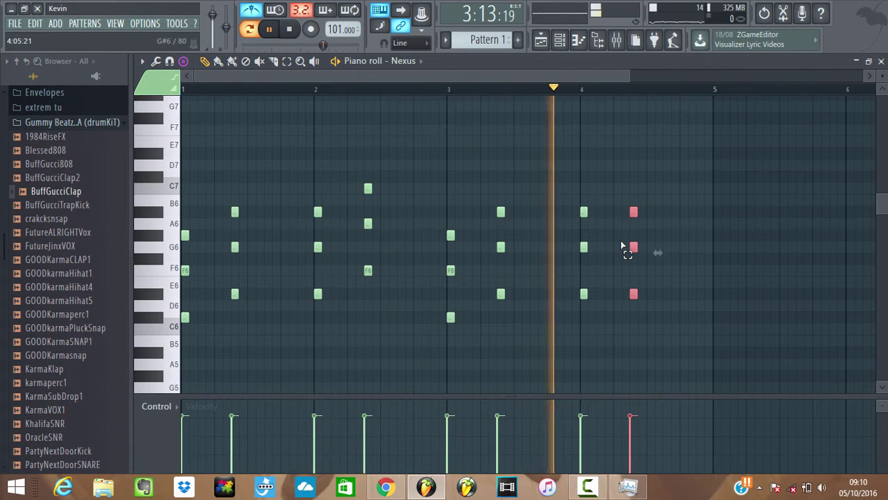
key("Up")
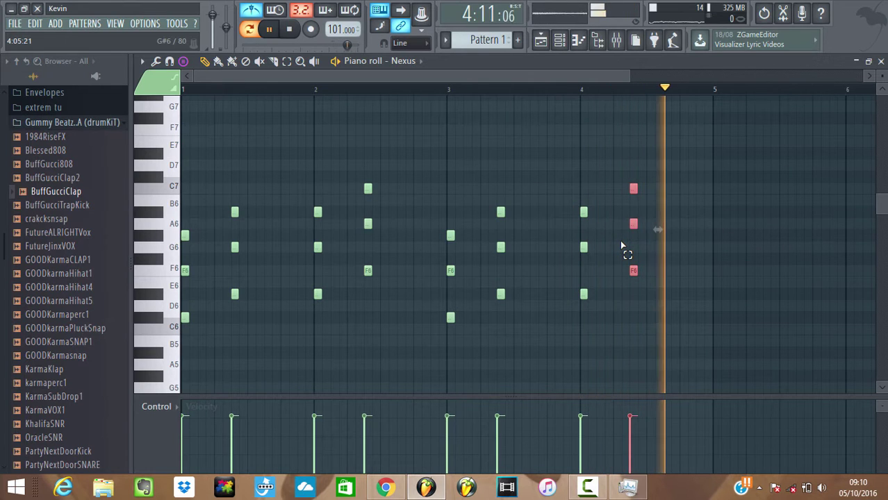
key("Up")
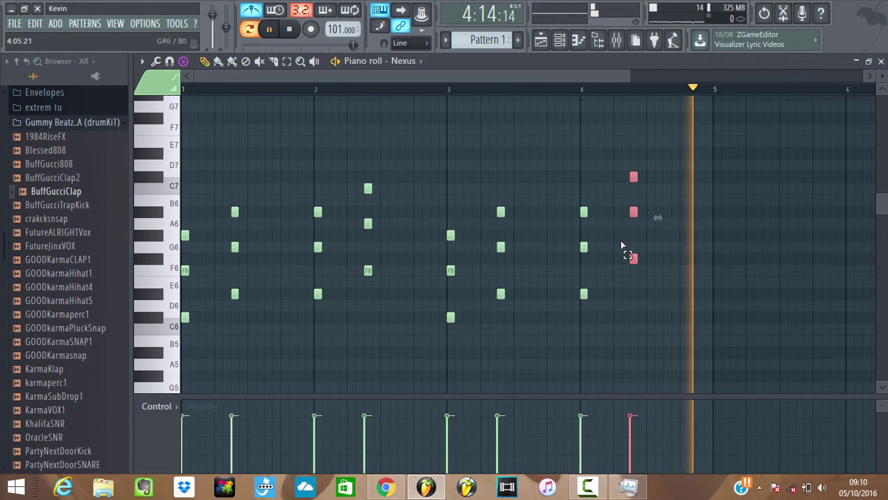
- Clone the Nexus channel and load the London On Da Track - Lead 2 preset in the clone
left_click(560, 39)
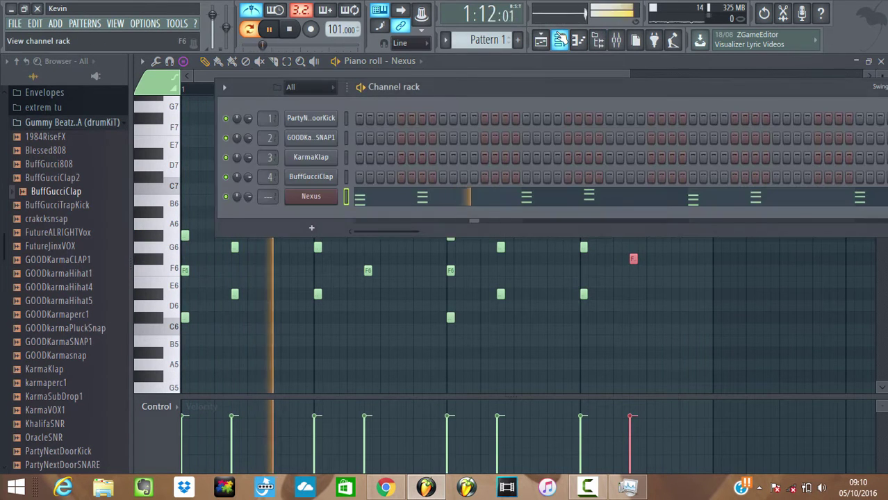
right_click(319, 196)
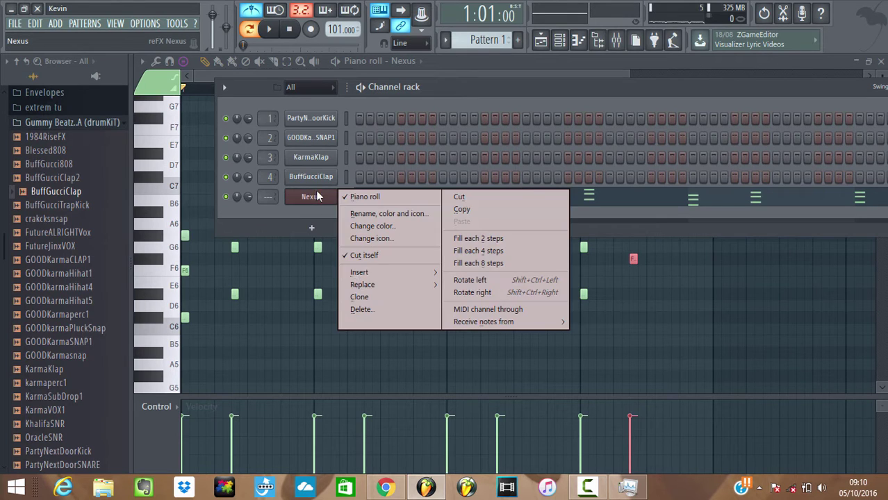
left_click(368, 296)
left_click(503, 309)
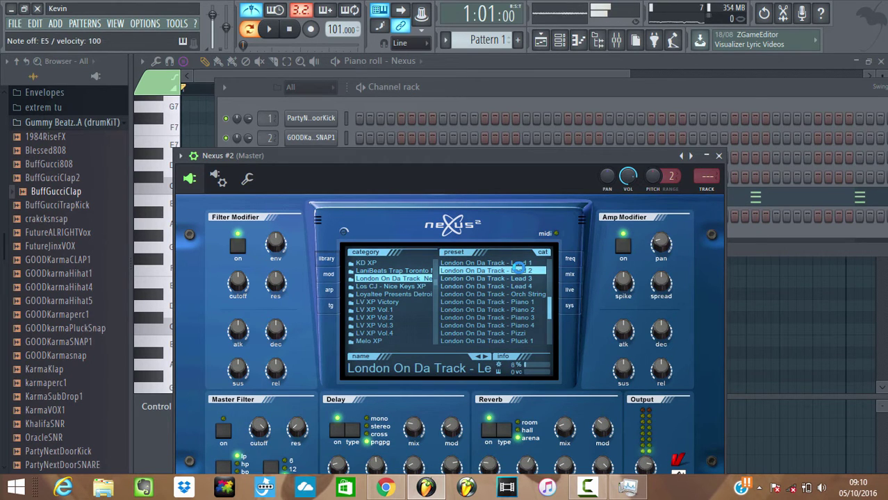
left_click(426, 102)
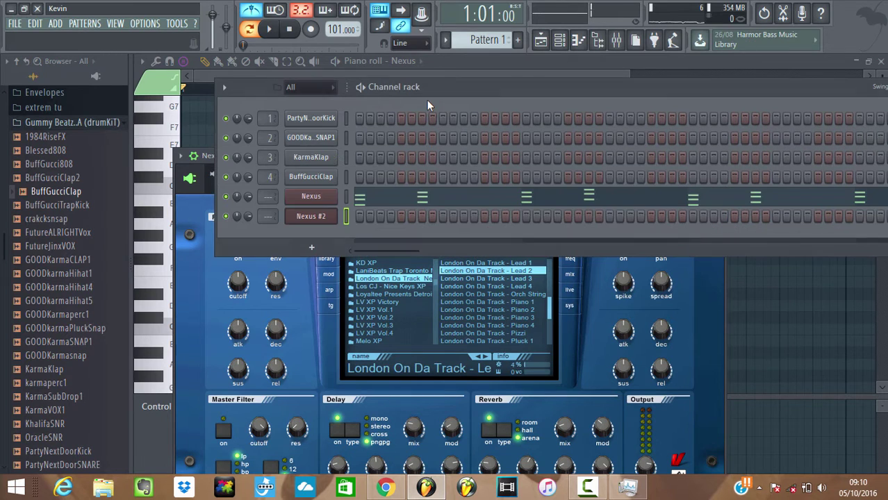
- Open the Nexus #2 piano roll, turn off the chord stamp and delete the chord stamped at bar 1
key("space")
right_click(323, 224)
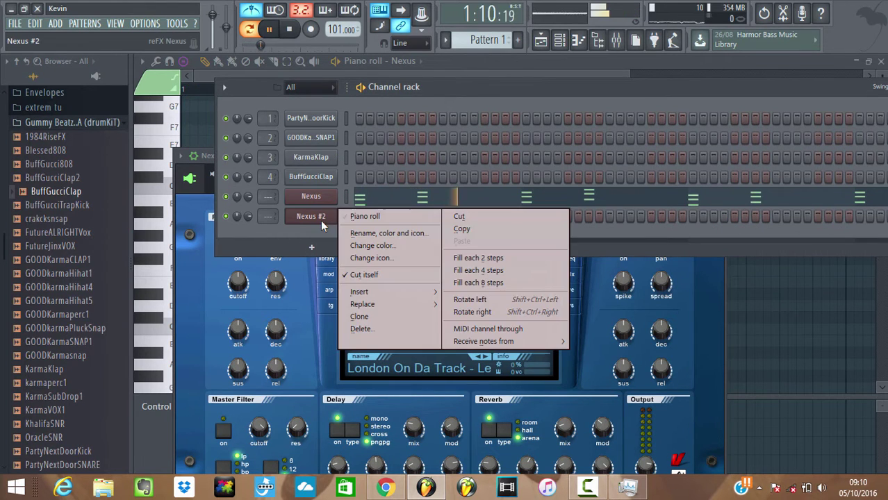
left_click(361, 216)
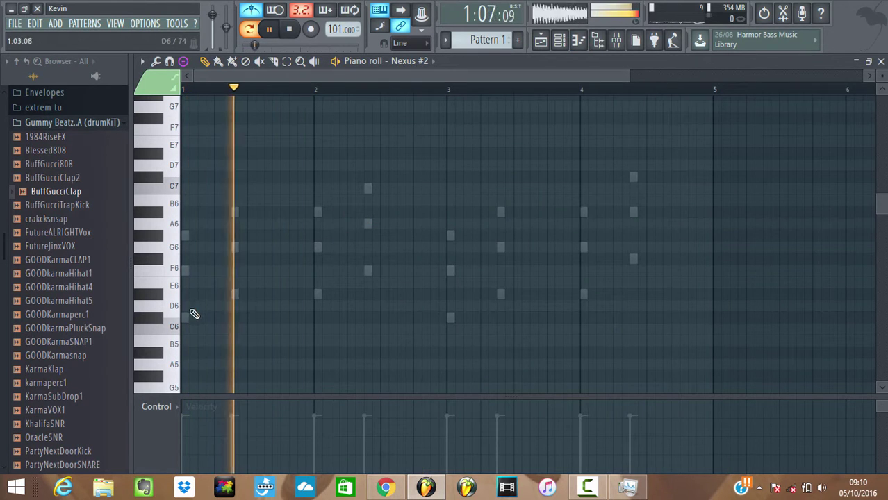
key("space")
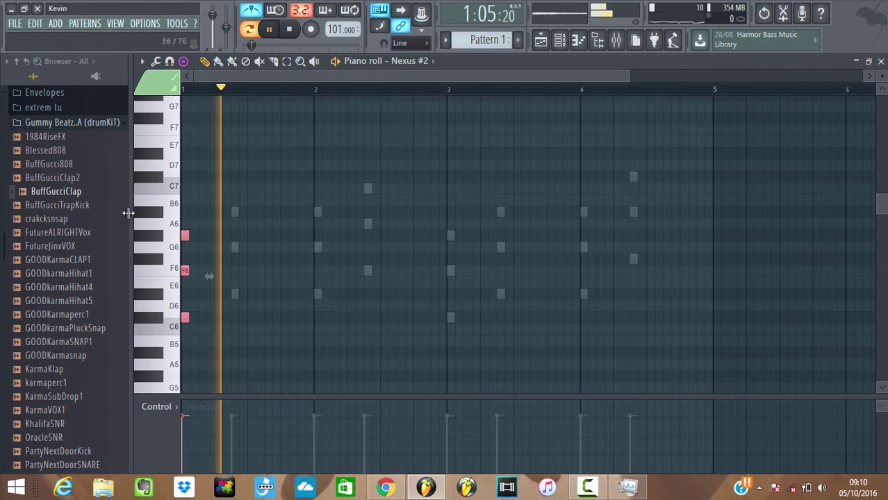
left_click(182, 62)
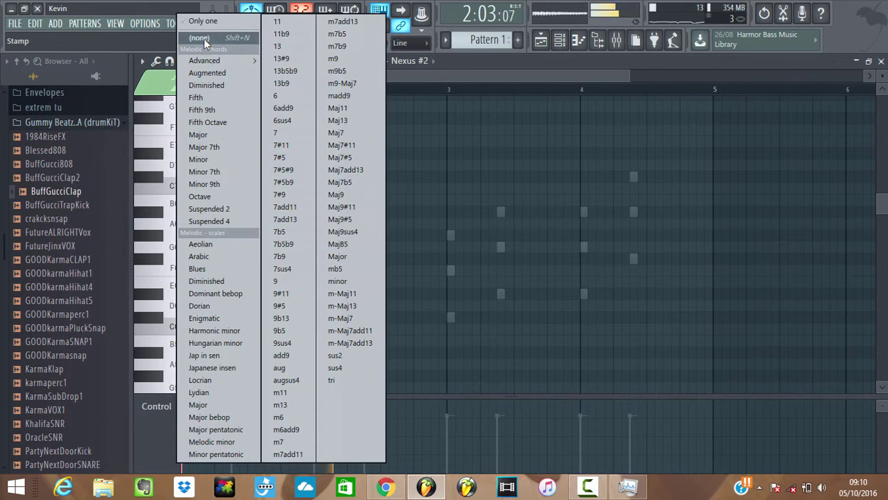
left_click(204, 39)
right_click(185, 248)
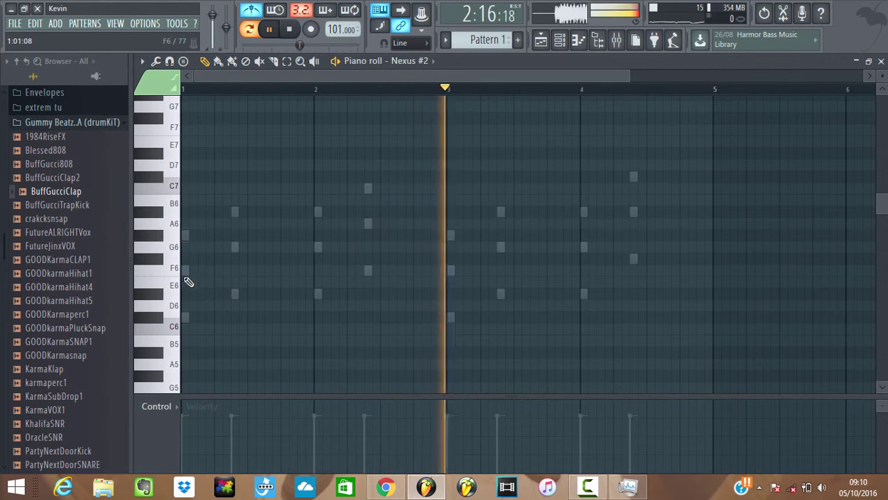
- Draw single Nexus #2 notes at the bar starts: C#6 in bars 1 and 3, D#6 in bars 2 and 4
left_click(183, 320)
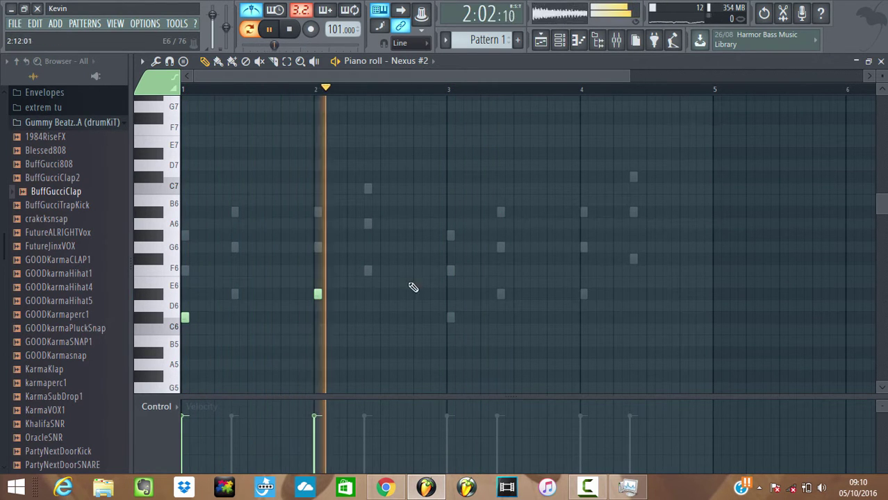
left_click(451, 317)
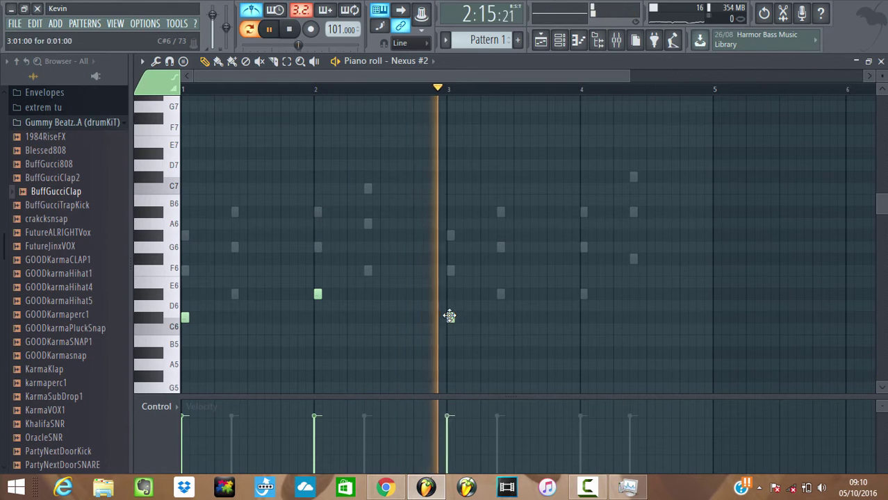
left_click(583, 294)
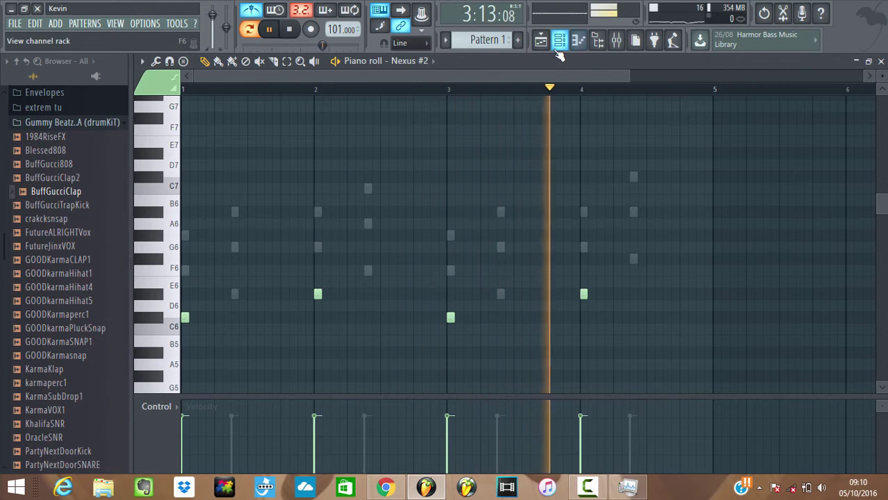
- Switch Nexus #2 to the London On Da Track - Lead 1 preset and transpose its notes up one octave
left_click(597, 40)
left_click(320, 217)
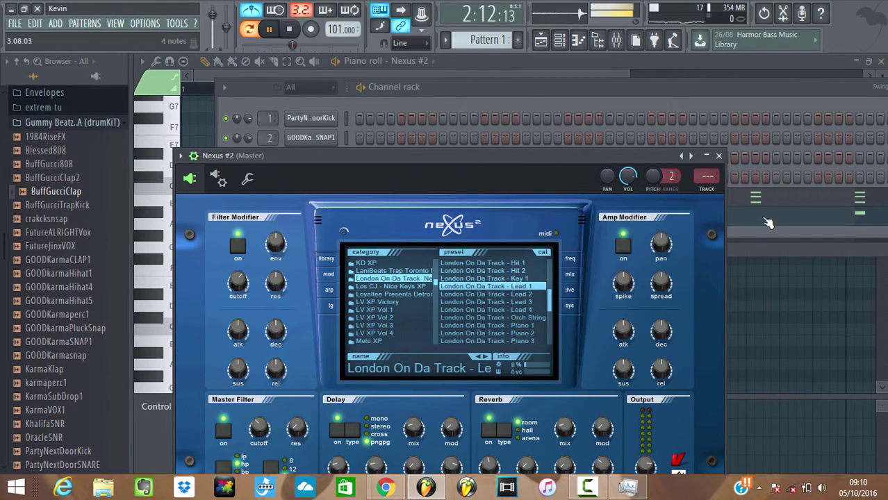
key("F7")
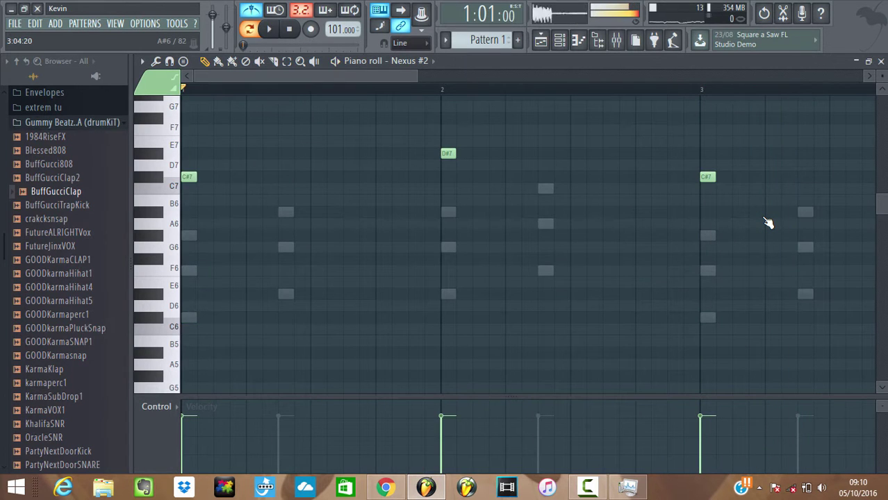
- Open the PartyNextDoorKick piano roll and compare its lower octaves with the ghost notes of the Nexus chords
left_click(559, 40)
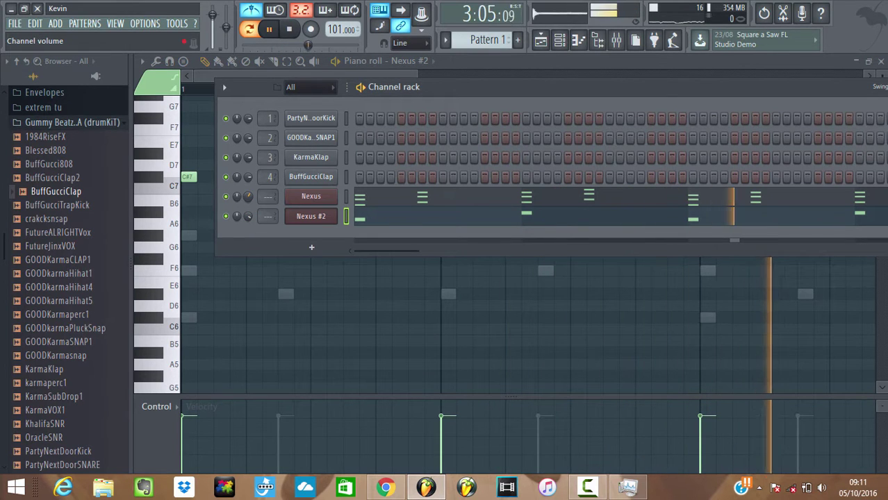
right_click(310, 120)
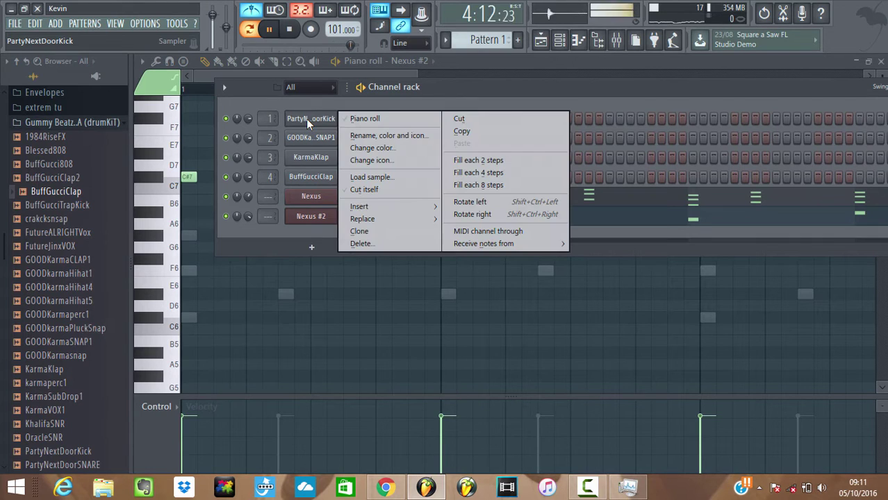
left_click(359, 124)
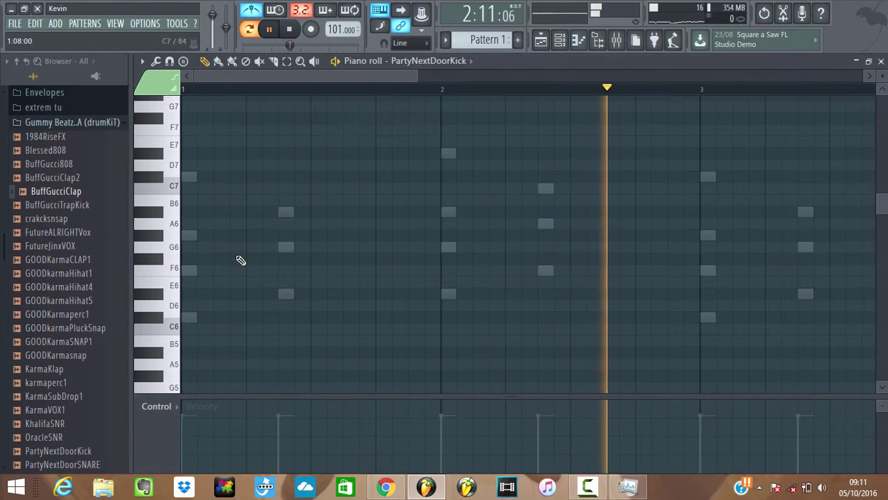
scroll(192, 336, "down", 3)
scroll(192, 337, "up", 4)
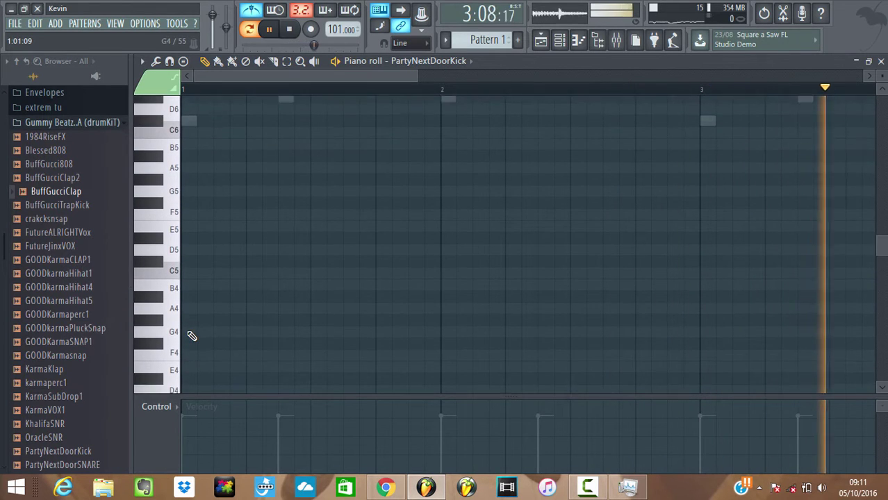
scroll(192, 336, "down", 1)
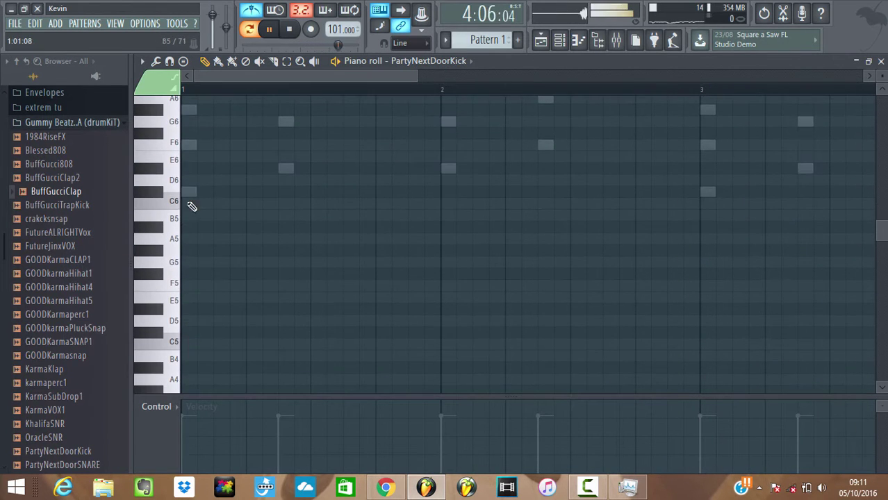
- Transpose all the Nexus chords down one octave so the first chord has a C#5 root
key("ctrl+Down")
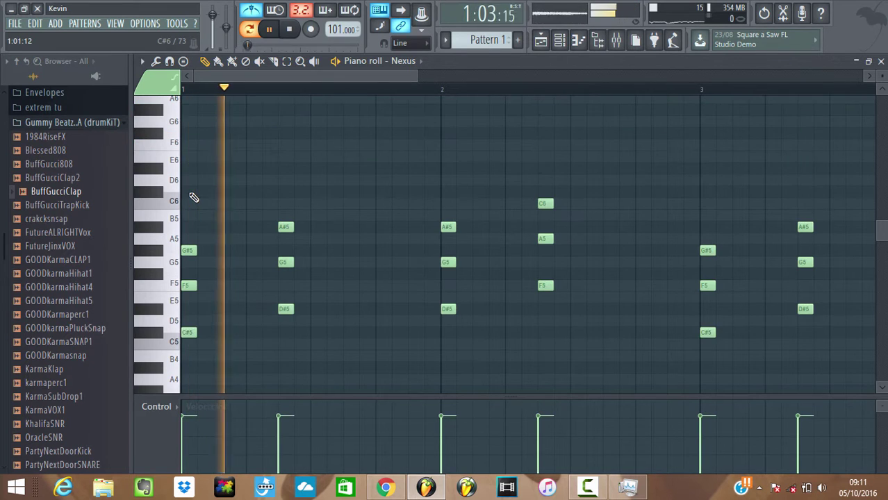
key("space")
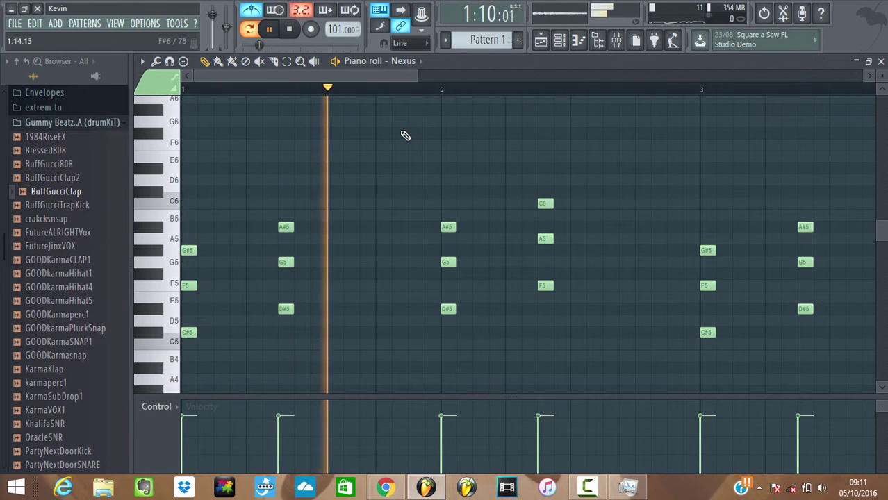
- Draw C5 notes for PartyNextDoorKick on steps 1 and 4 of bars 1 and 2
left_click(560, 40)
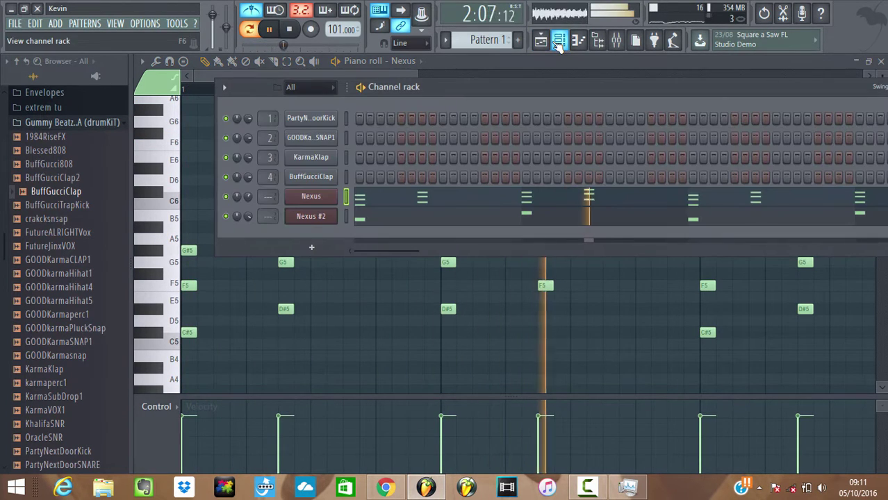
right_click(313, 122)
left_click(344, 120)
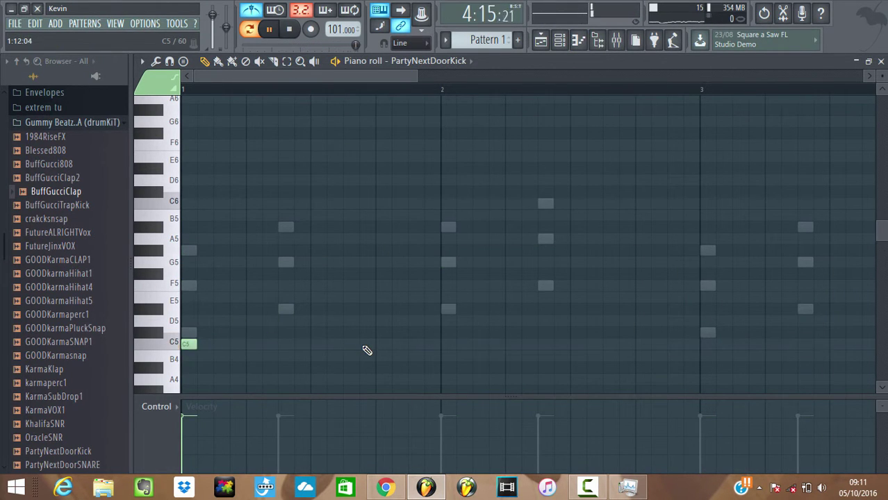
left_click(232, 345)
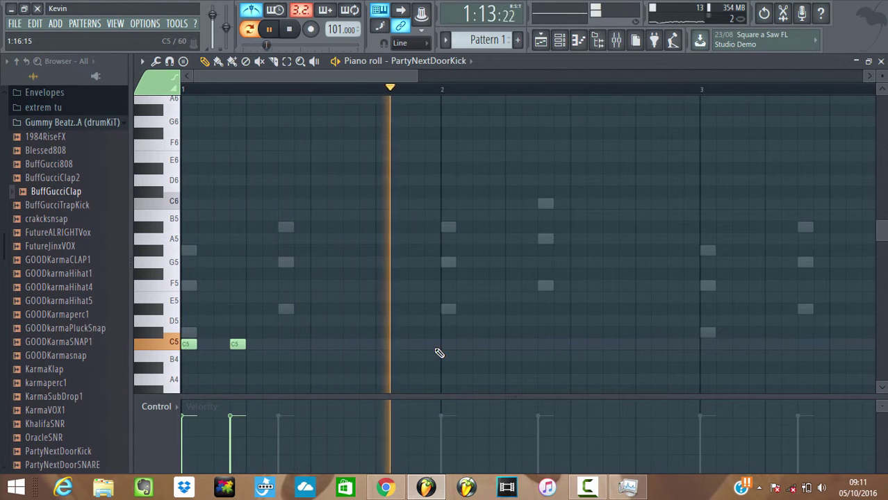
left_click(448, 344)
left_click(495, 344)
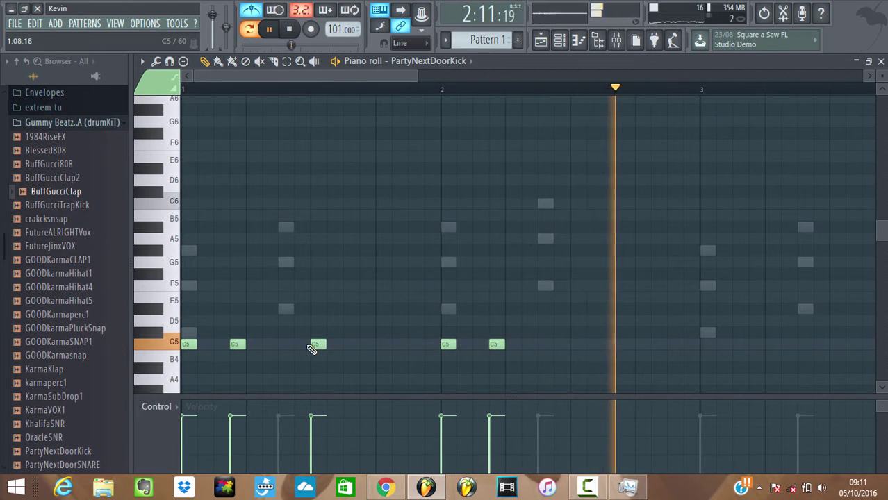
key("space")
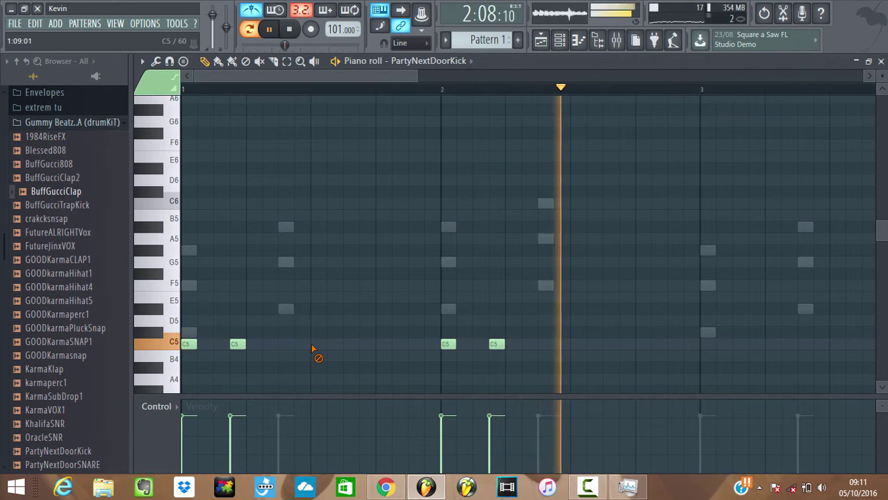
left_click(312, 345)
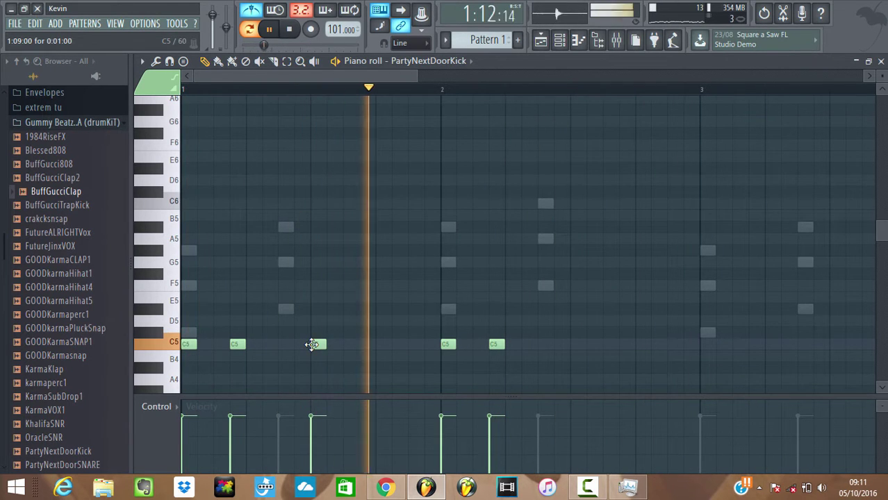
right_click(312, 345)
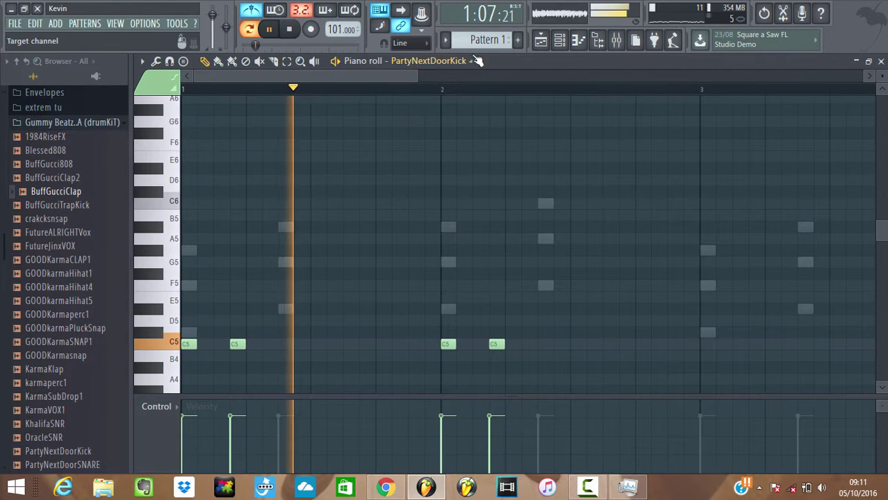
left_click(559, 40)
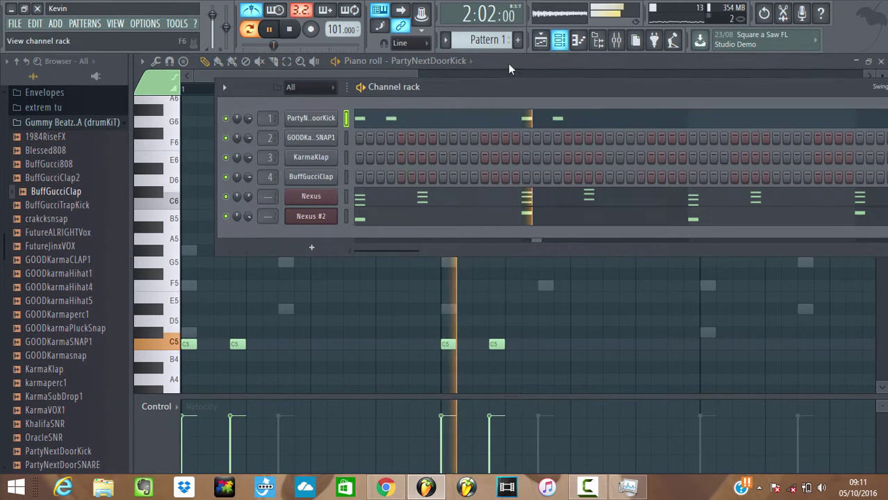
right_click(329, 138)
left_click(378, 134)
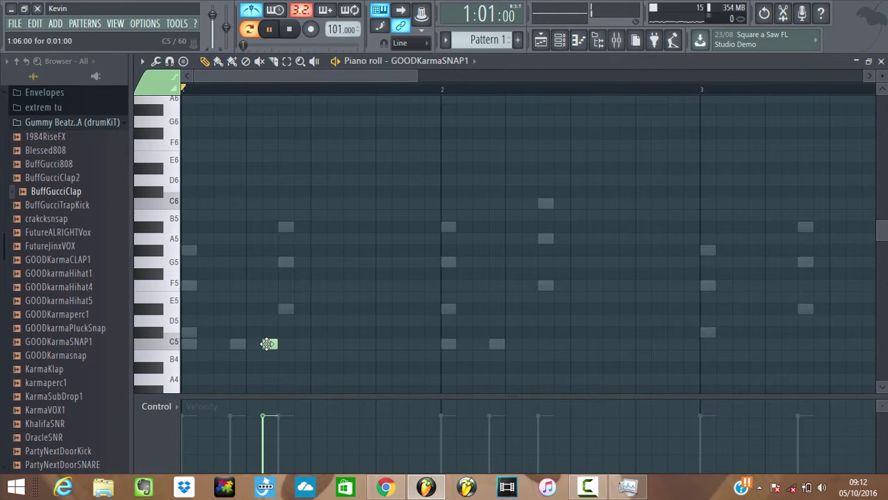
key("space")
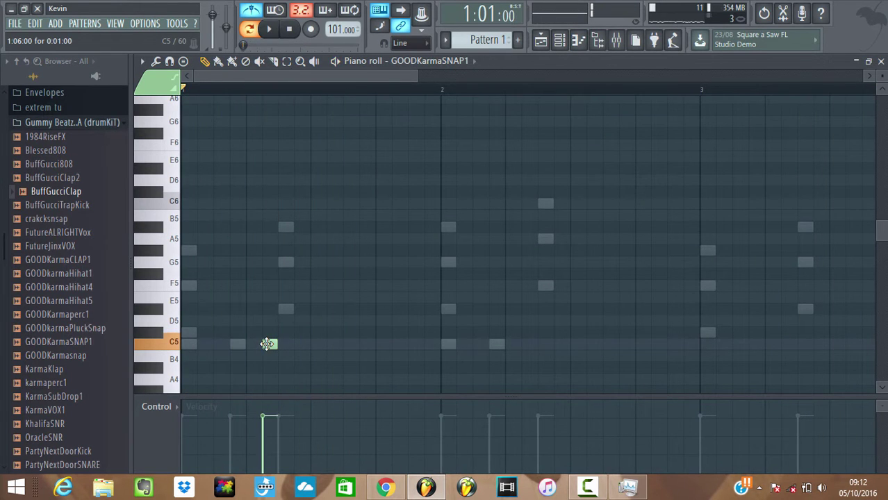
- Draw C5 notes for BuffGucciClap on steps 7 and 13 of bar 1
left_click(561, 40)
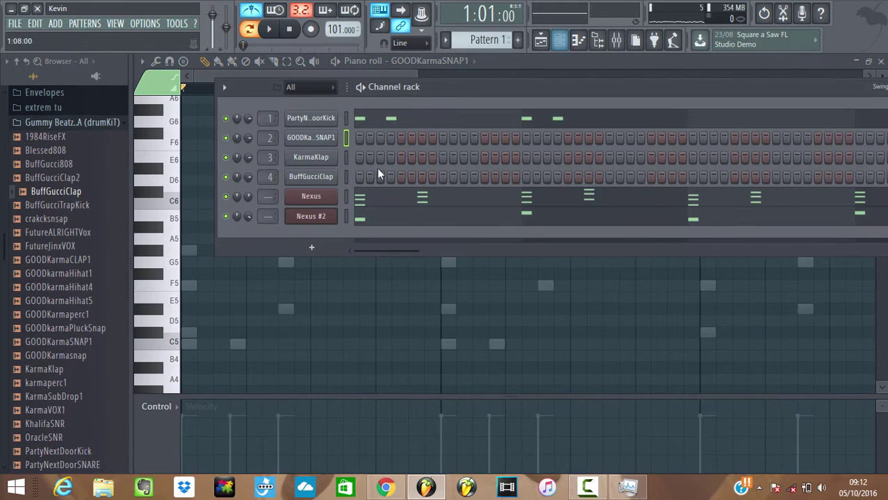
right_click(328, 178)
left_click(379, 174)
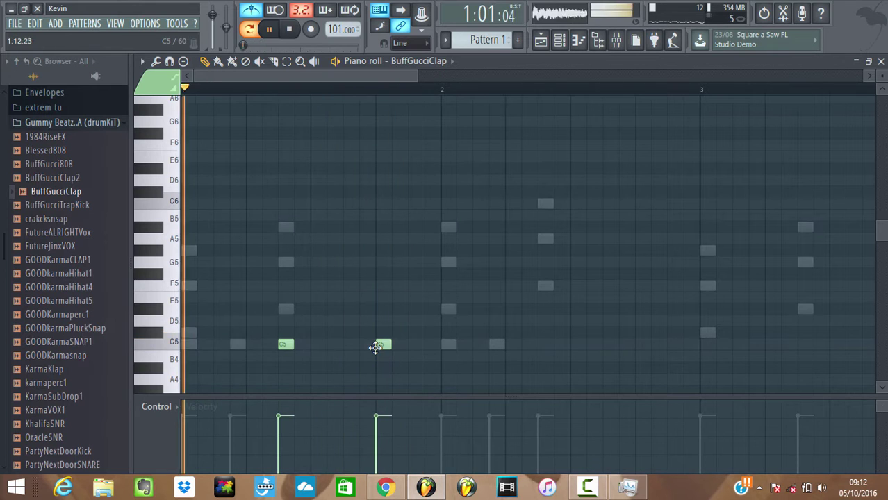
- Copy the two bar 1 notes of BuffGucciClap to the KarmaKlap channel
left_click(559, 40)
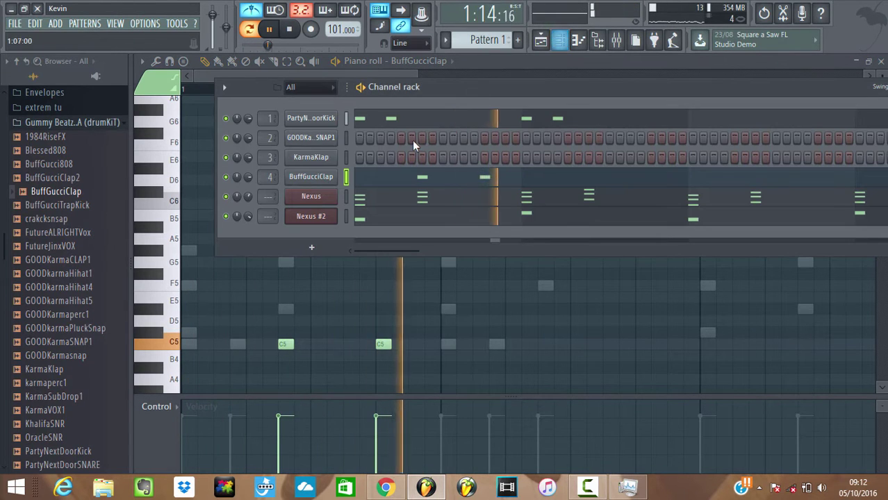
right_click(327, 187)
key("Escape")
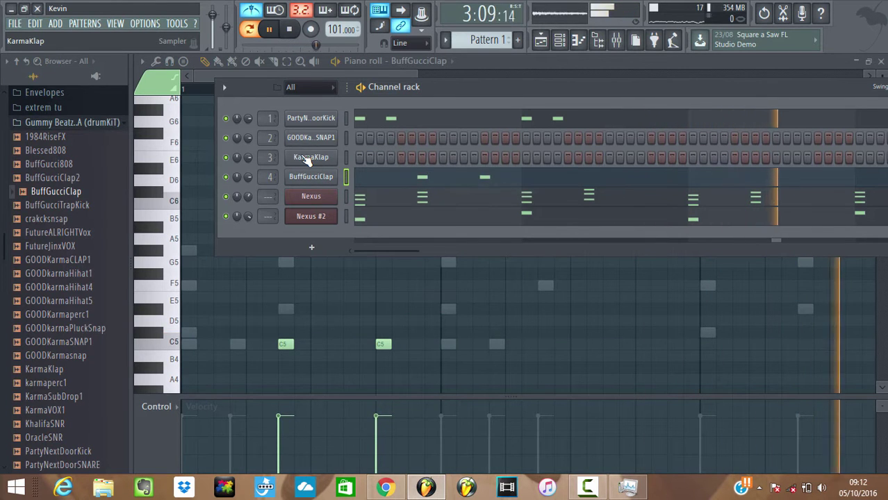
right_click(334, 158)
left_click(478, 182)
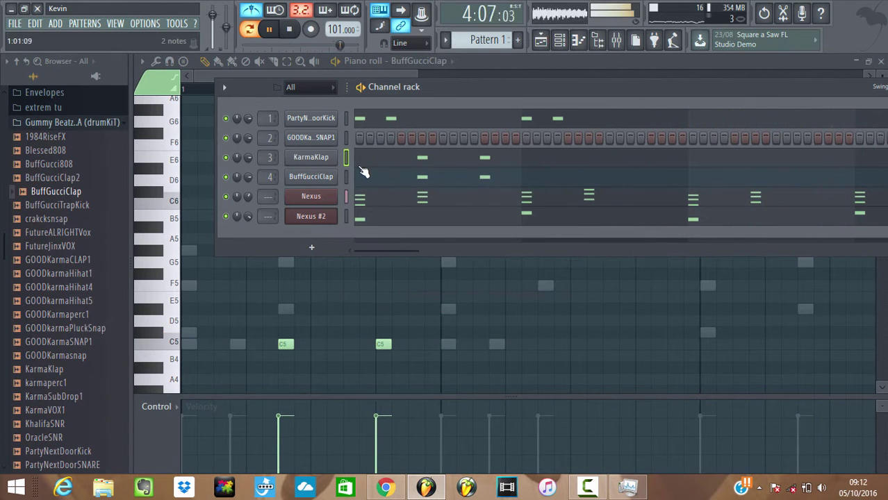
- Add C5 notes to BuffGucciClap on steps 7 and 13 of bar 2
left_click(451, 183)
left_click(451, 183)
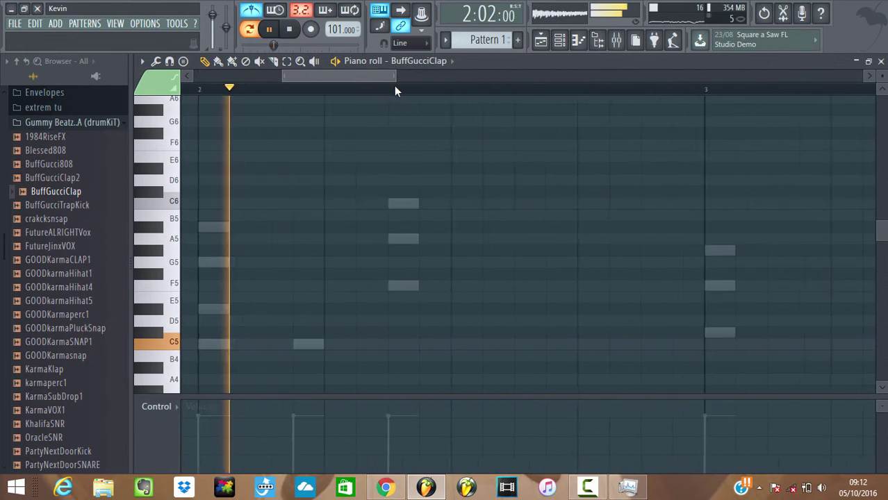
left_click(337, 344)
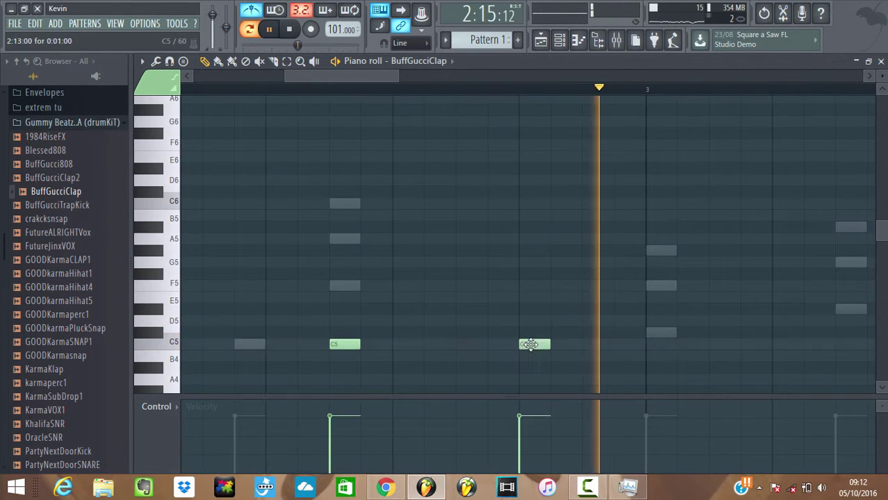
left_click(531, 344)
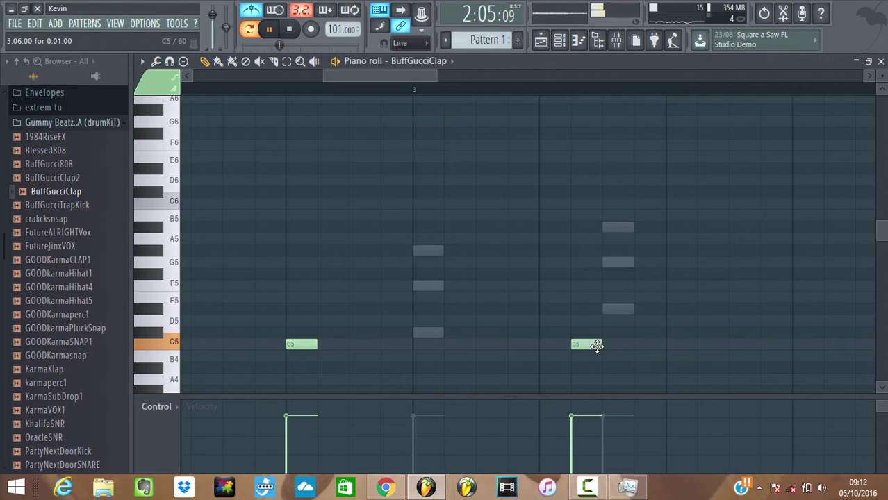
- Continue the BuffGucciClap pattern with C5 notes on steps 7 and 13 of bars 3 and 4
left_click_drag(599, 345, 630, 345)
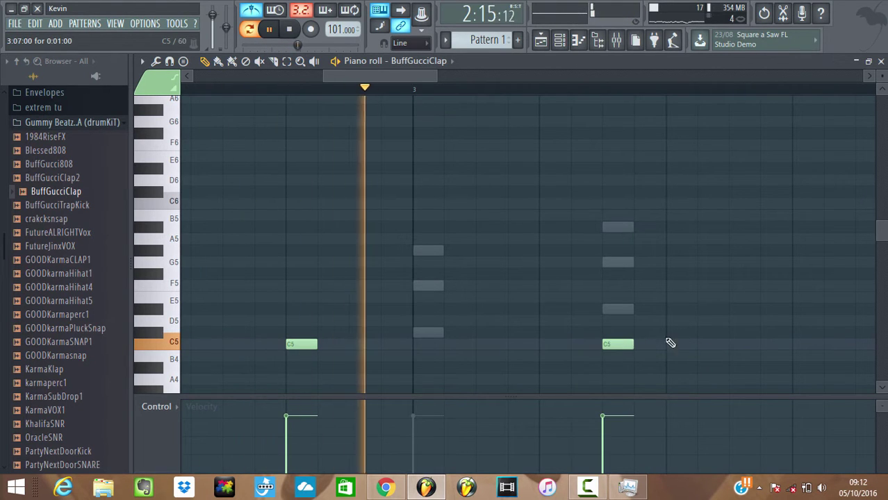
left_click(733, 348)
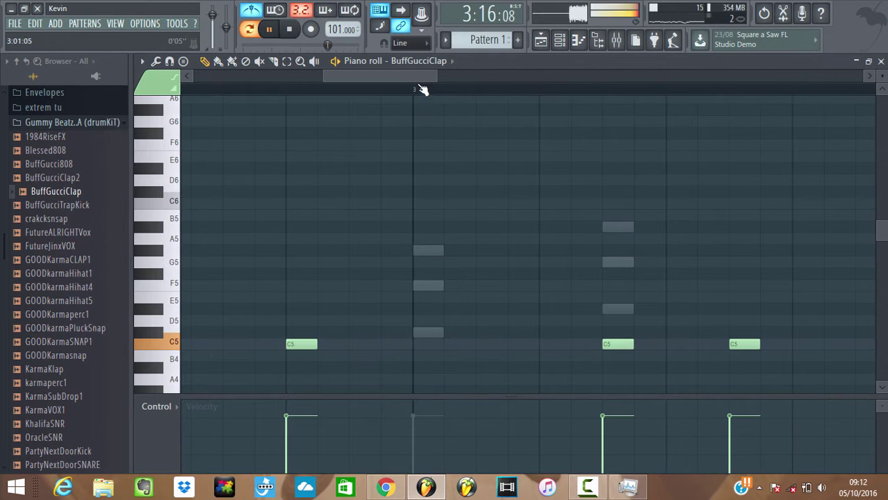
left_click_drag(429, 77, 482, 78)
left_click_drag(318, 344, 349, 344)
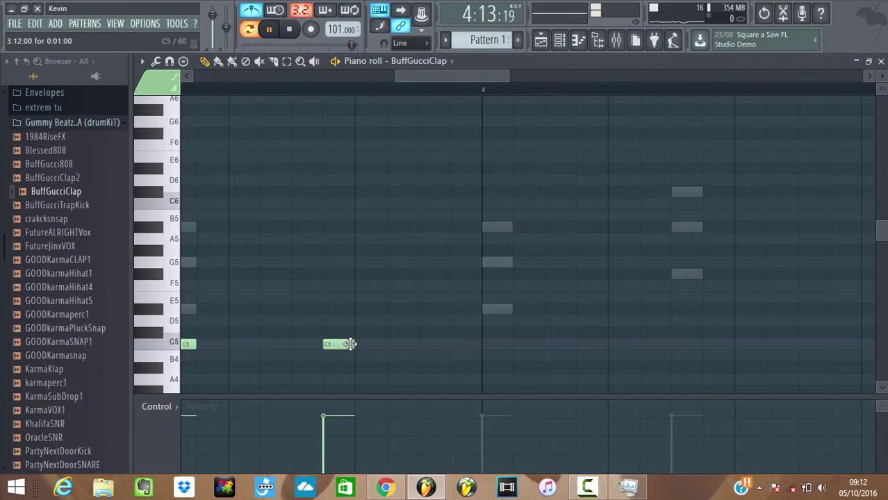
left_click_drag(534, 76, 600, 77)
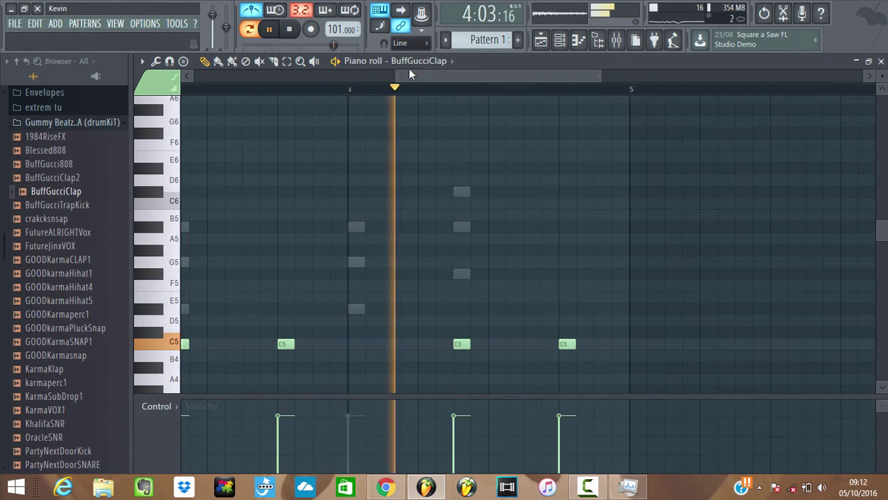
- Extend PartyNextDoorKick with C5 notes on steps 1 and 4 of bars 3 and 4
left_click(540, 40)
left_click(560, 41)
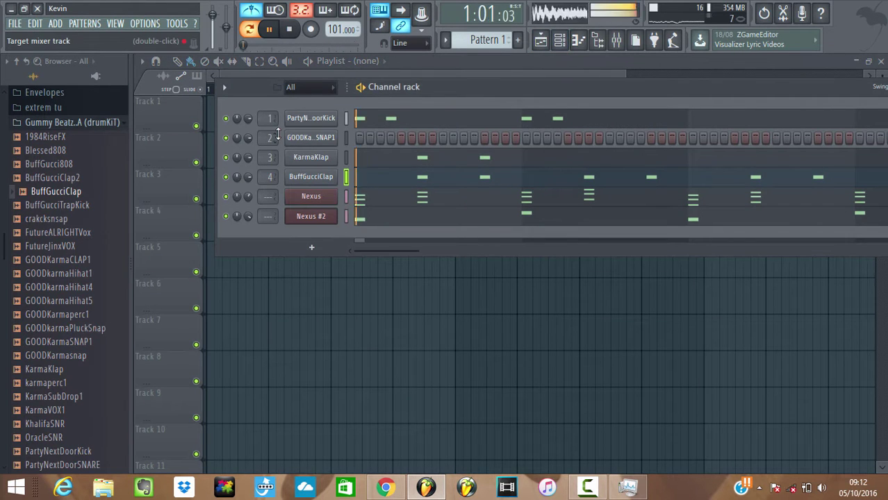
left_click(418, 120)
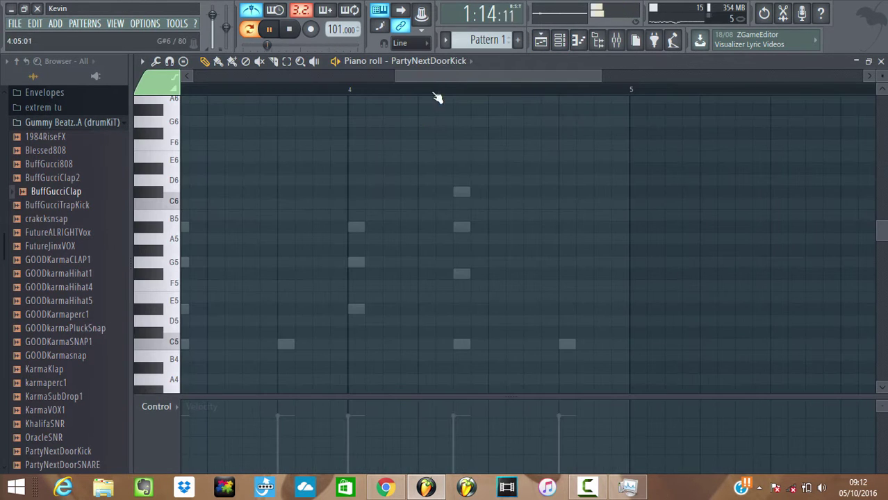
left_click_drag(457, 82, 355, 80)
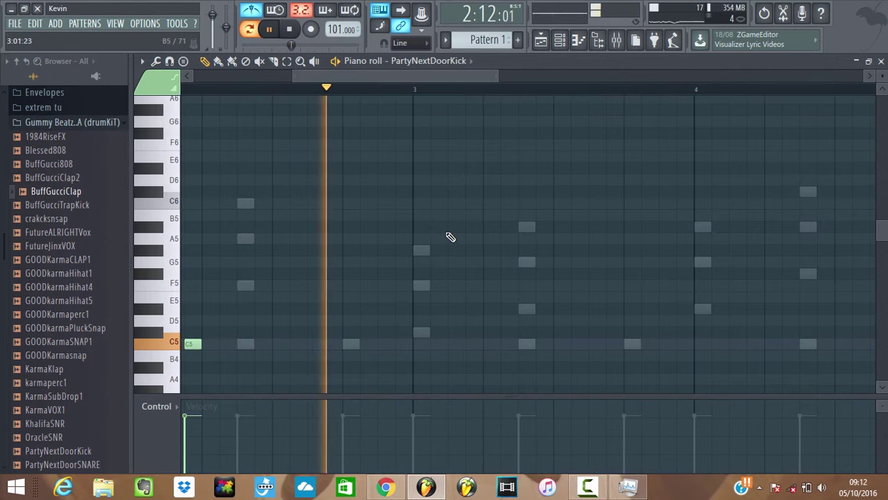
left_click(421, 344)
left_click(474, 344)
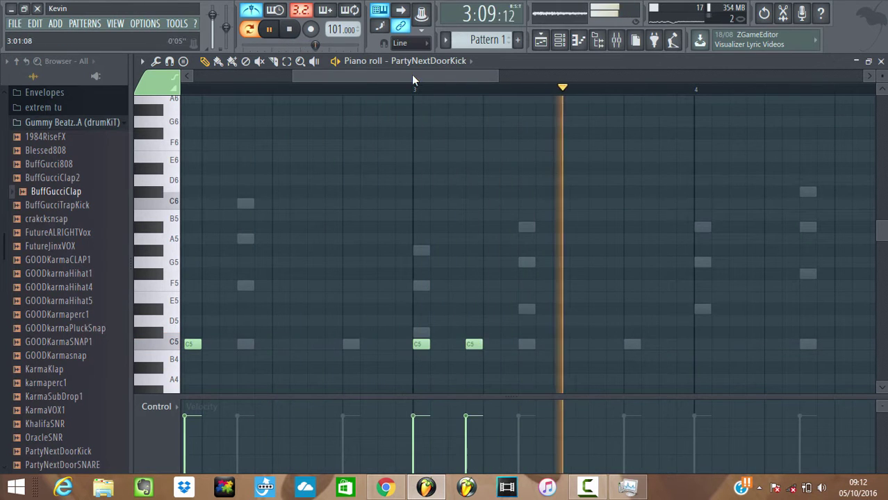
left_click_drag(408, 78, 495, 123)
left_click(382, 344)
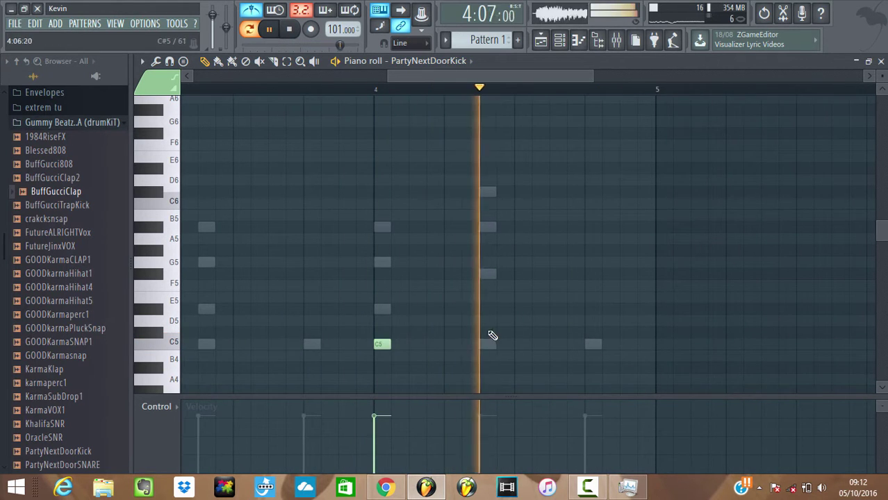
left_click(429, 344)
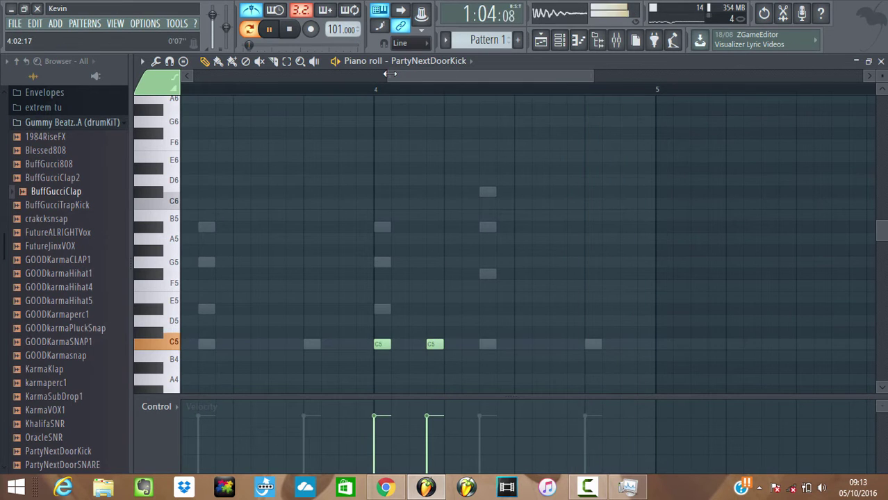
- Enable the volume envelope of PartyNextDoorKick with minimum attack and decay times and maximum hold
left_click_drag(387, 74, 196, 74)
key("F6")
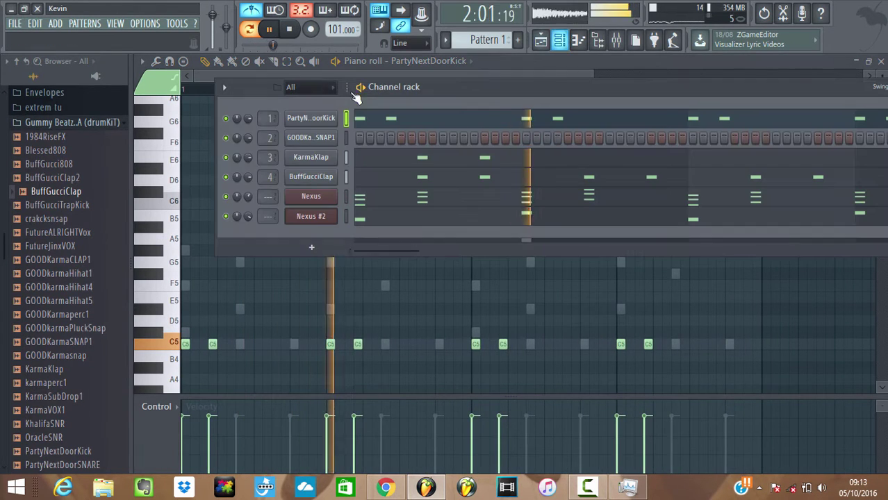
left_click(305, 120)
left_click(219, 180)
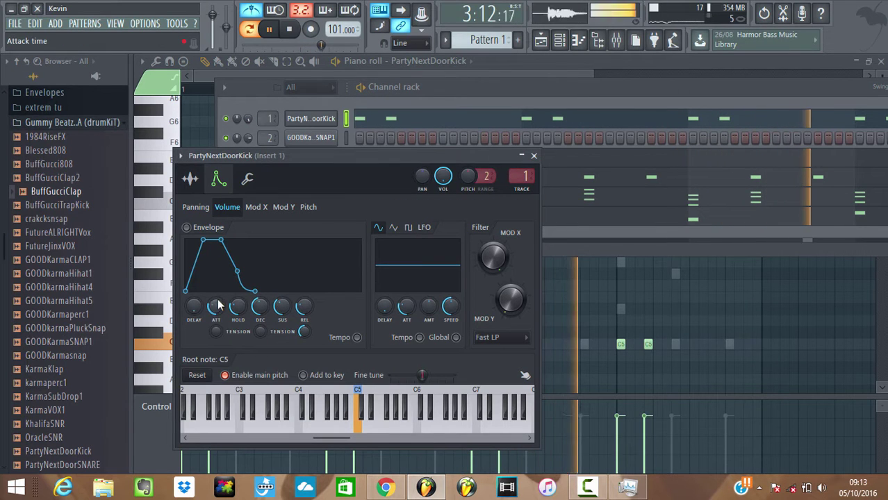
left_click_drag(218, 302, 236, 267)
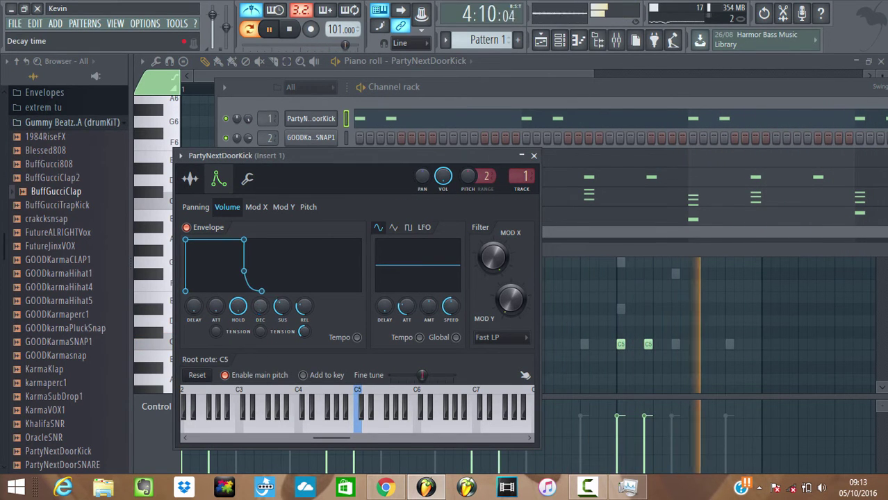
left_click(533, 156)
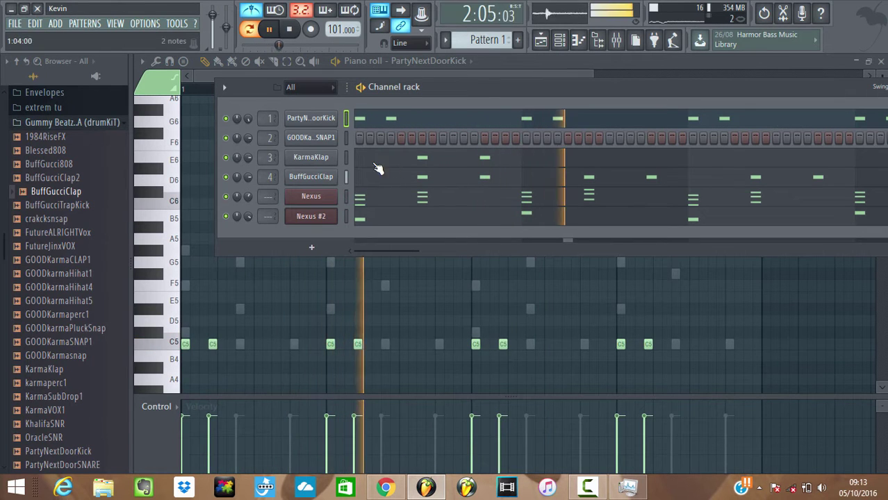
- Copy the full four-bar BuffGucciClap pattern to KarmaKlap and lower KarmaKlap's channel volume
right_click(329, 179)
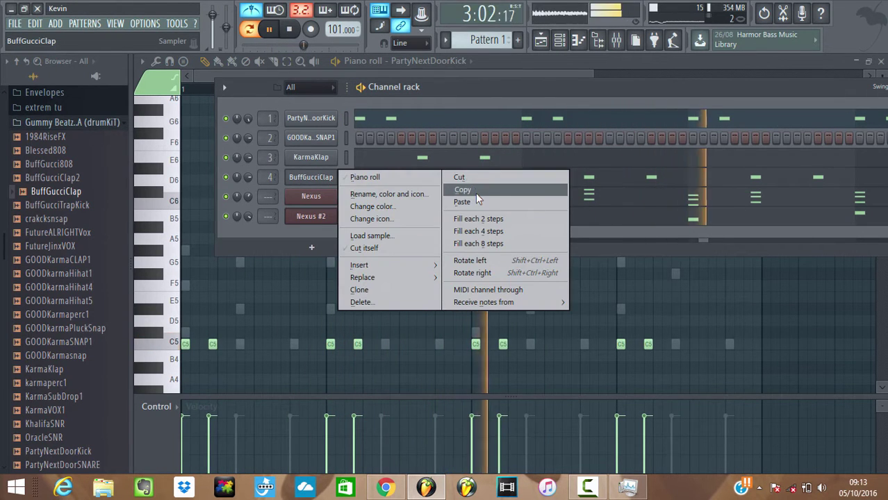
left_click(475, 193)
right_click(339, 158)
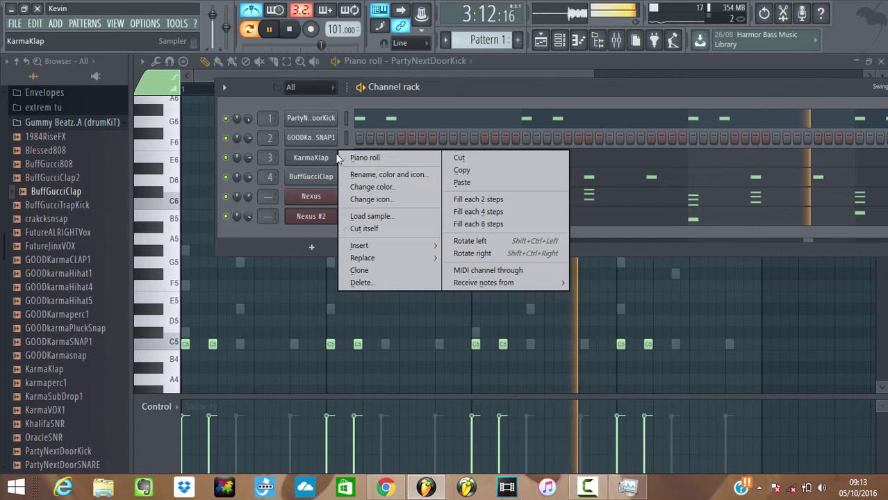
left_click(462, 185)
left_click_drag(247, 158, 248, 172)
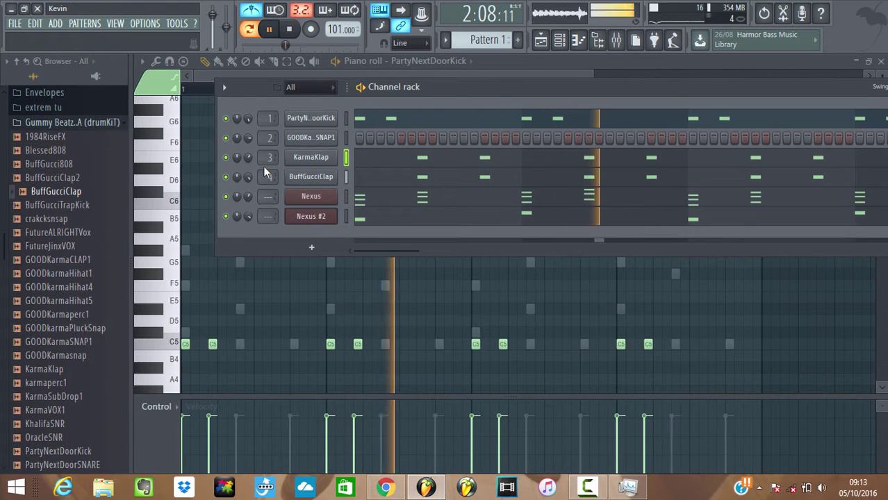
- Add C5 notes to PartyNextDoorKick on step 11 of all four bars and on step 15 of bar 4
left_click(429, 129)
left_click(429, 128)
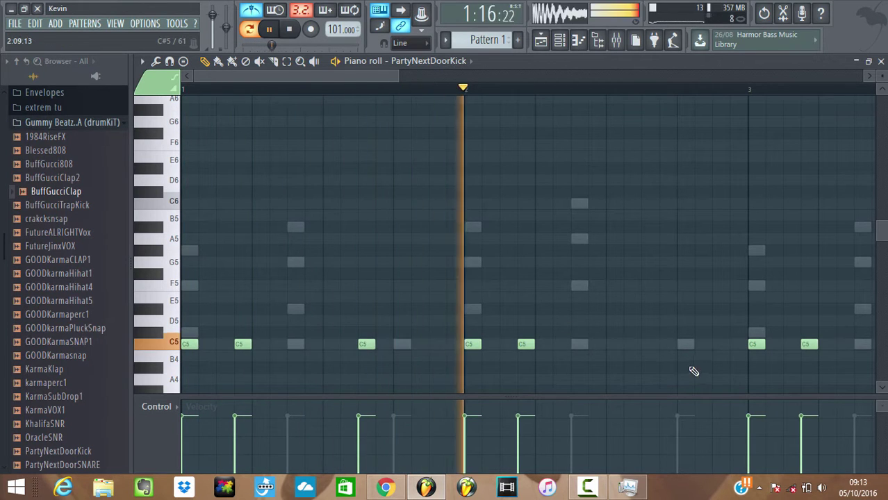
left_click(647, 344)
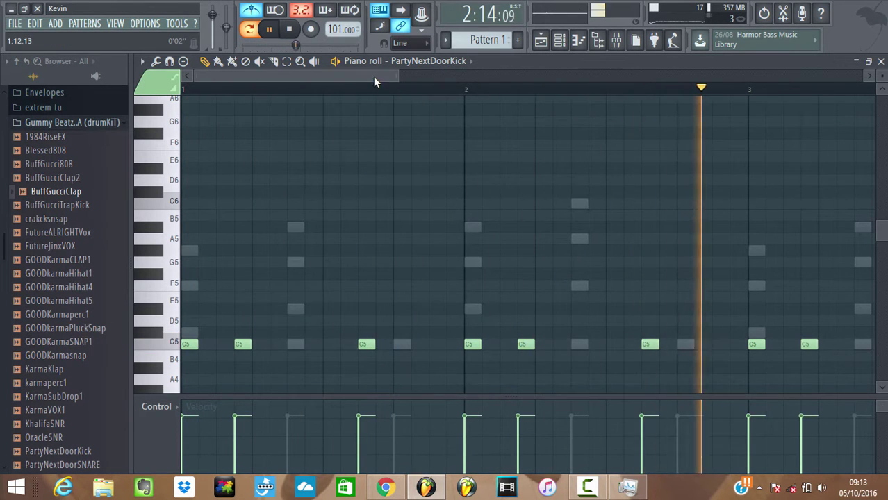
left_click_drag(373, 77, 566, 112)
left_click(420, 345)
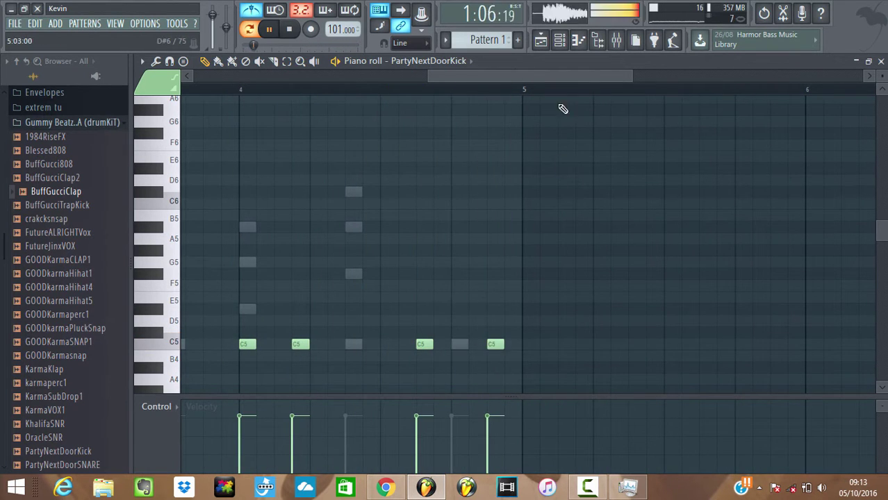
- Replace the GOODKarmaSNAP1 pattern view with its piano roll and place C5 notes on step 6 of bars 1, 2 and 3
left_click(565, 42)
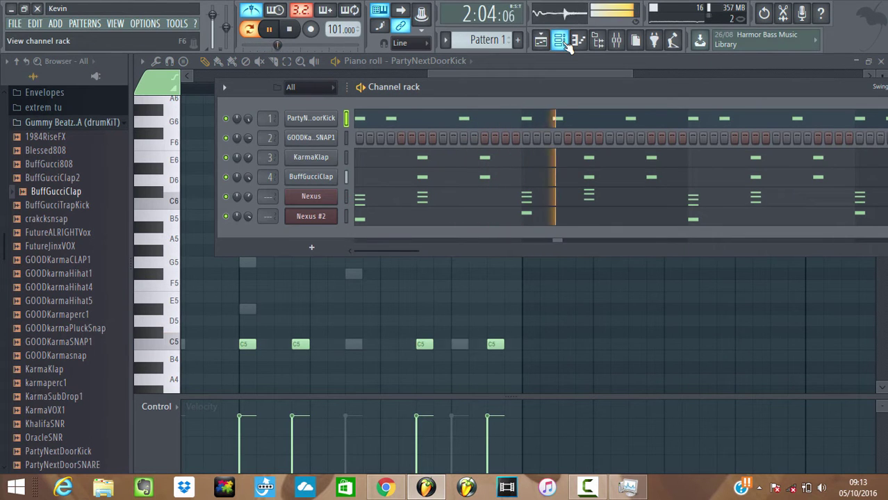
right_click(313, 145)
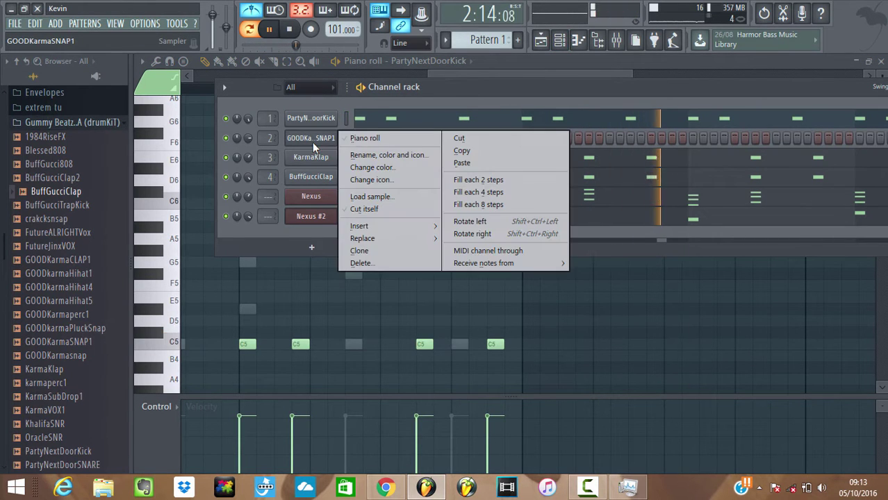
left_click(370, 142)
left_click_drag(425, 75, 186, 75)
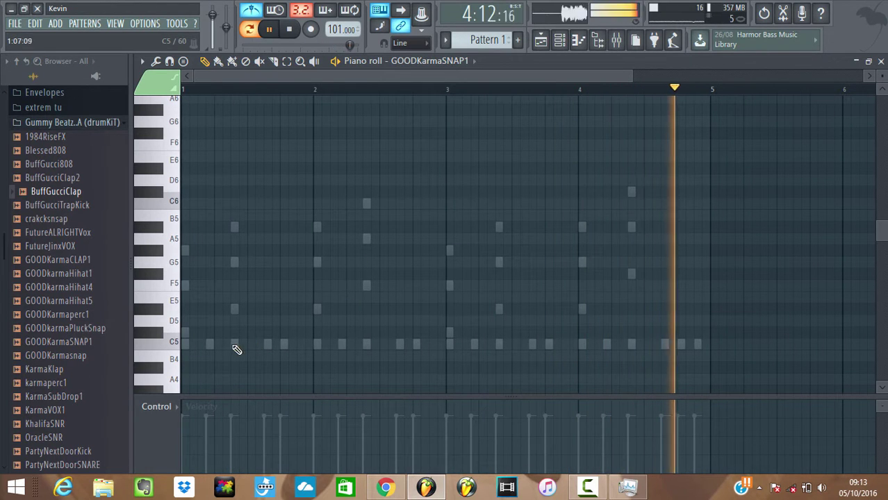
left_click(223, 343)
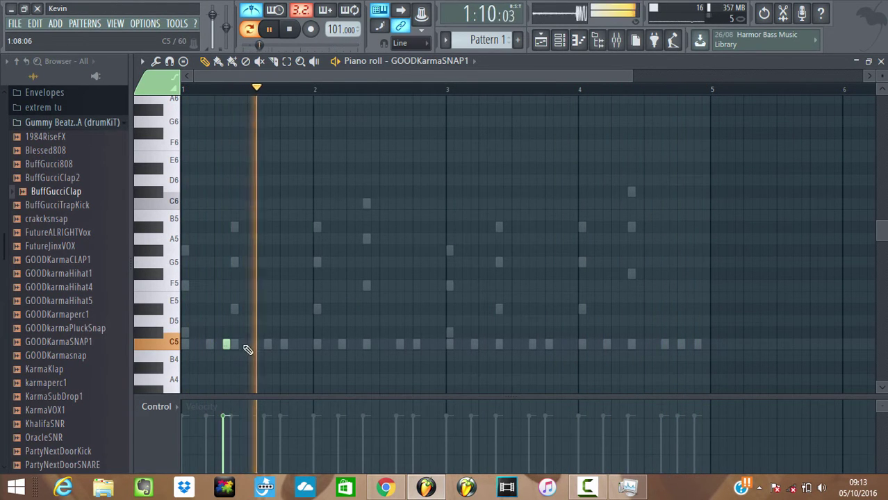
left_click(355, 344)
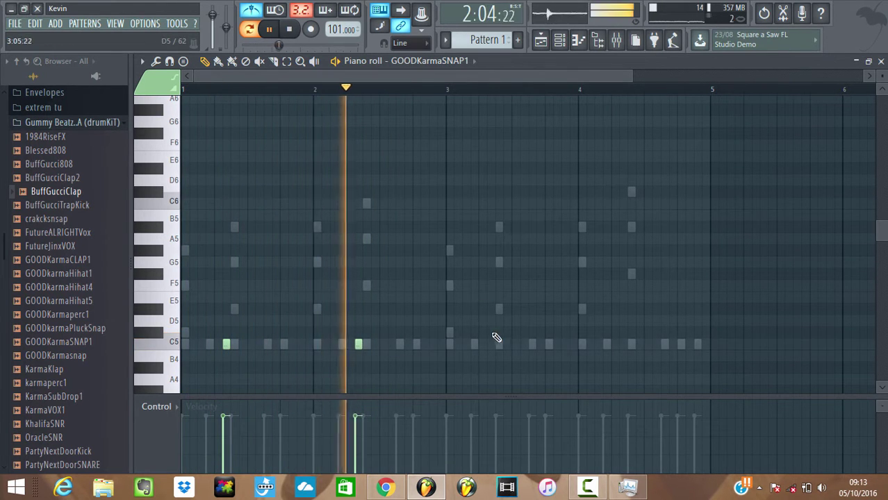
left_click(523, 346)
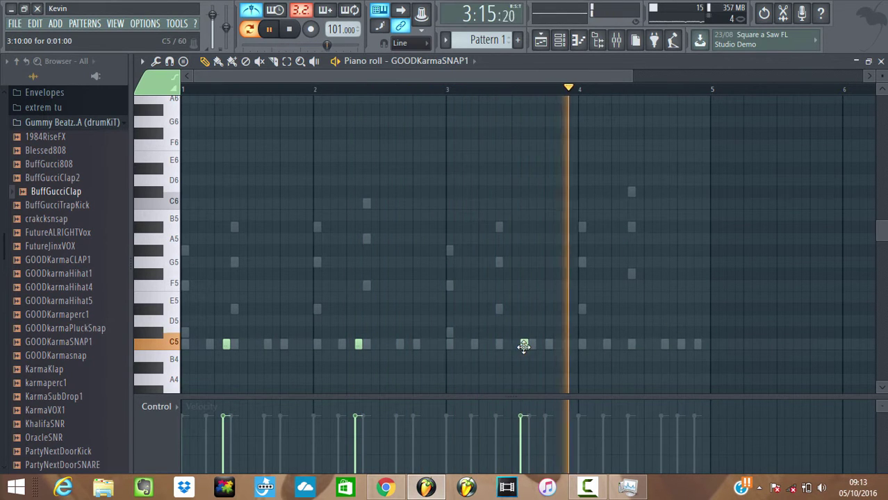
left_click_drag(523, 345, 490, 346)
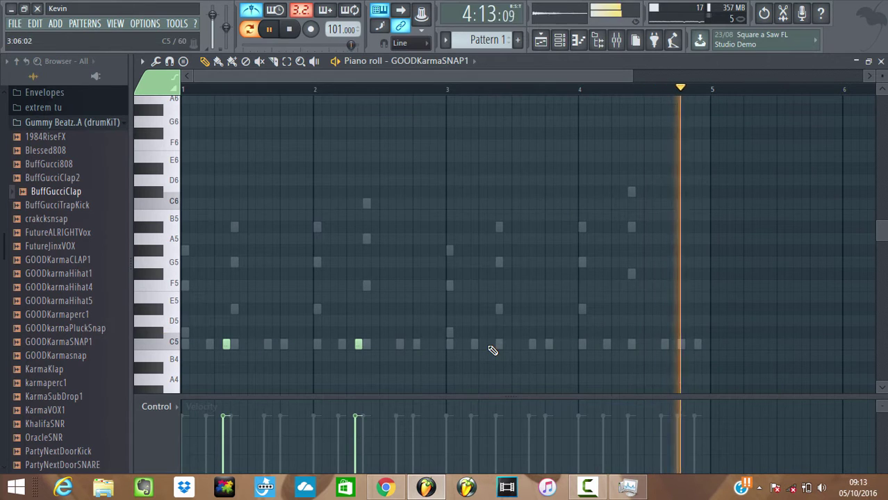
- Review the channel settings of GOODKarmaSNAP1 and its notes in the piano roll
left_click(559, 40)
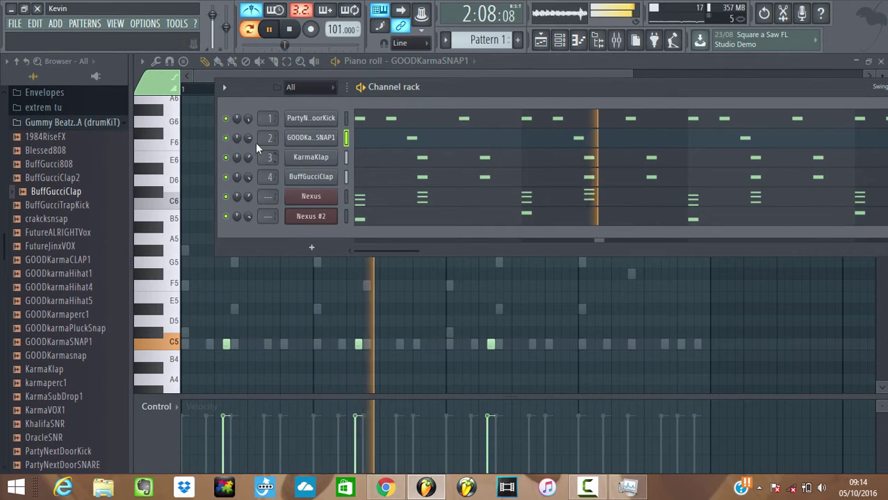
left_click(310, 138)
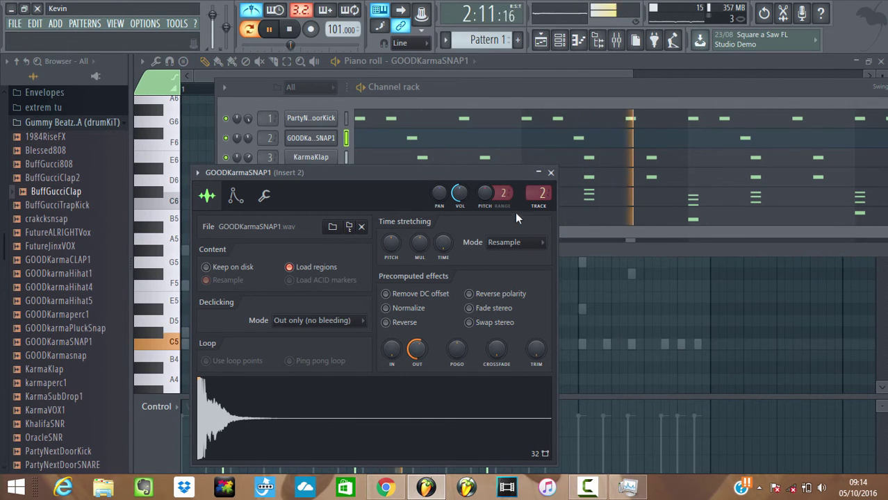
left_click(550, 173)
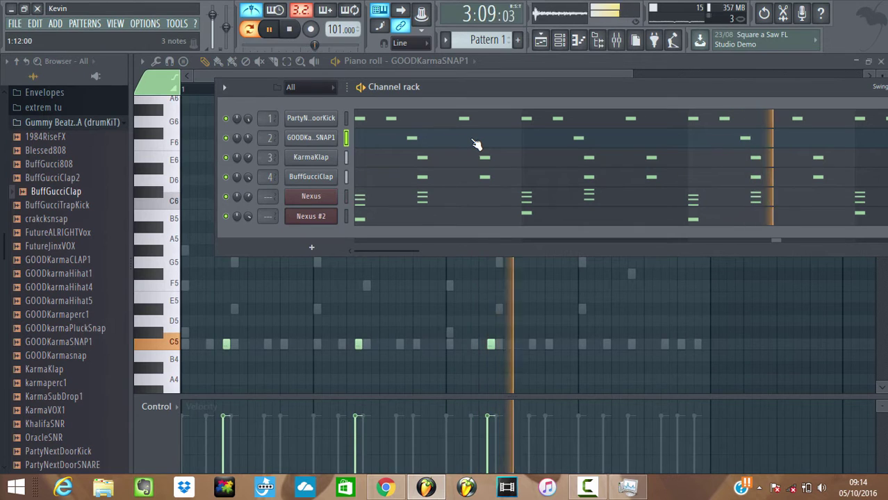
key("F7")
key("F7")
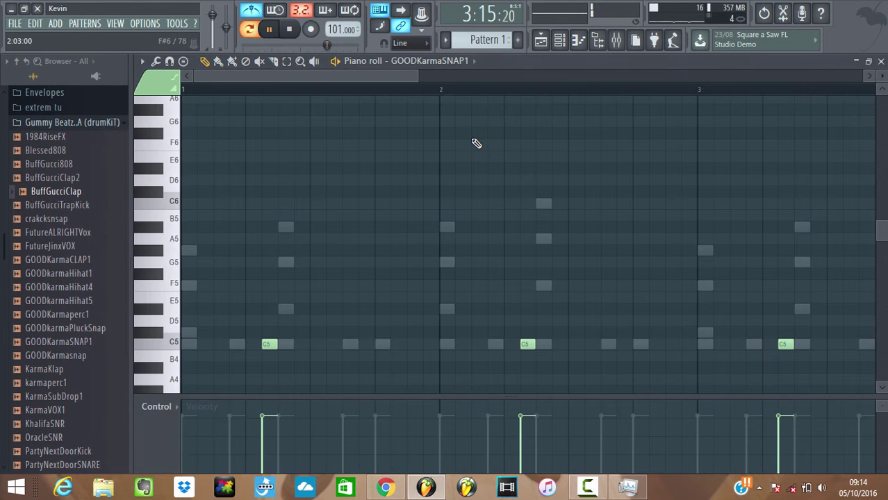
left_click(415, 69)
left_click(372, 81)
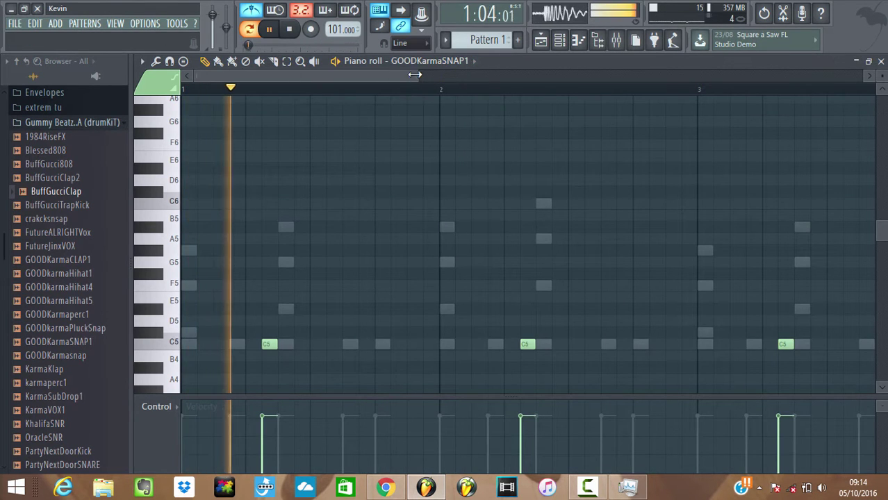
- Clone the Nexus #2 channel and load the London On Da Track - Lead 4 preset in the clone
left_click(558, 41)
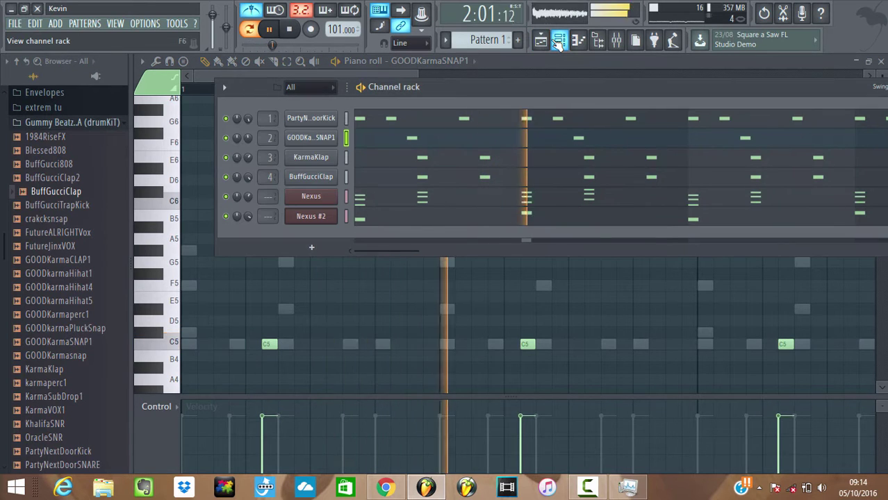
right_click(321, 216)
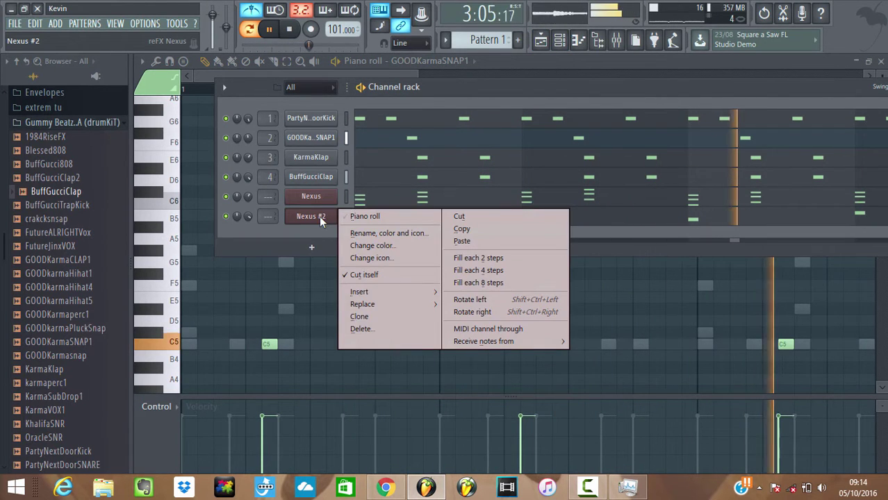
left_click(387, 318)
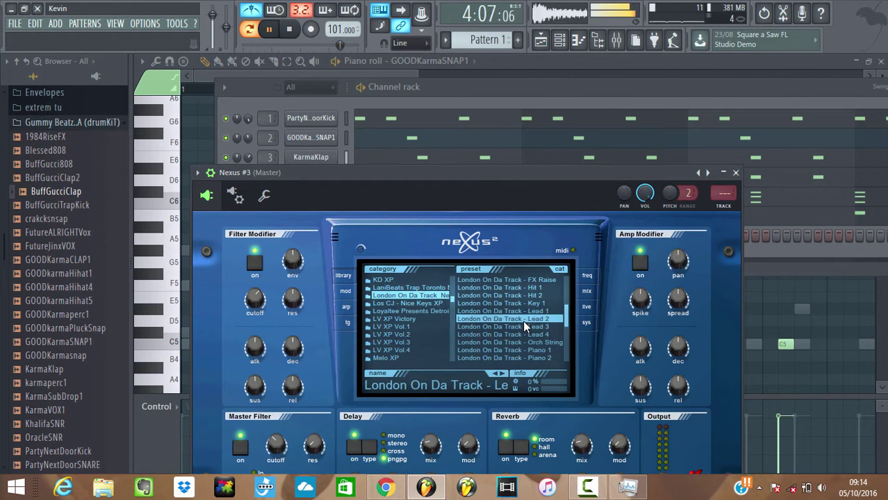
left_click(523, 321)
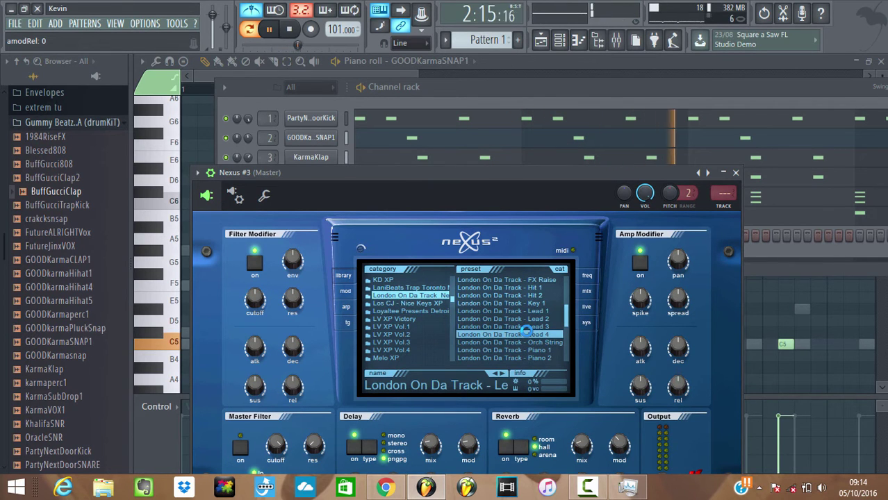
- Draw six-step notes for Nexus #3 on steps 1 and 7: C#5 and D#5 in bar 1, G5 and F5 in bar 2
left_click(520, 88)
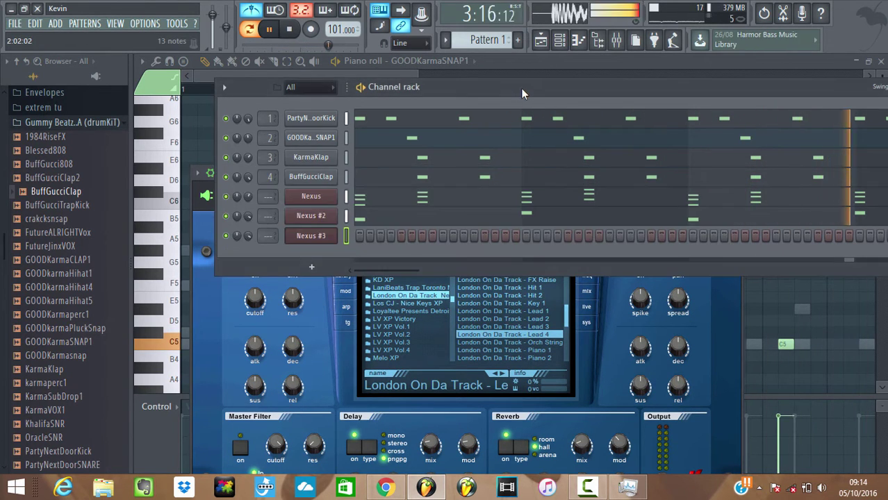
right_click(326, 238)
left_click(360, 234)
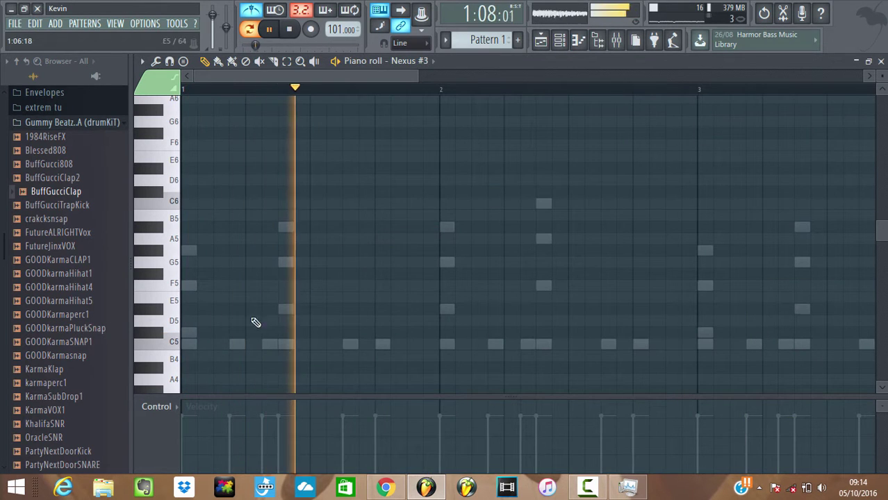
key("space")
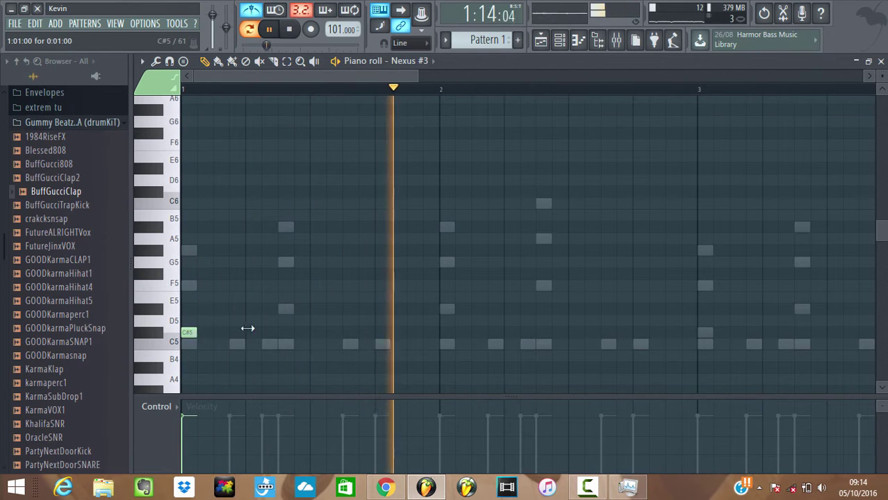
left_click_drag(247, 328, 278, 332)
left_click(281, 310)
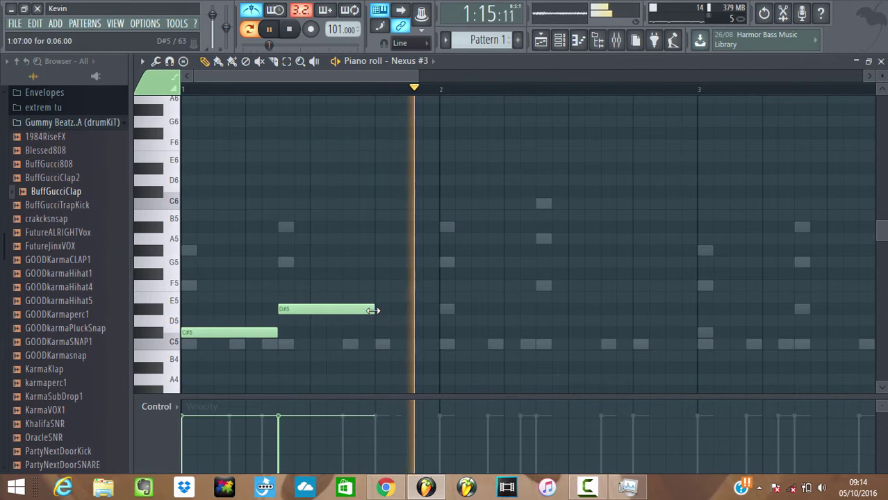
left_click(443, 262)
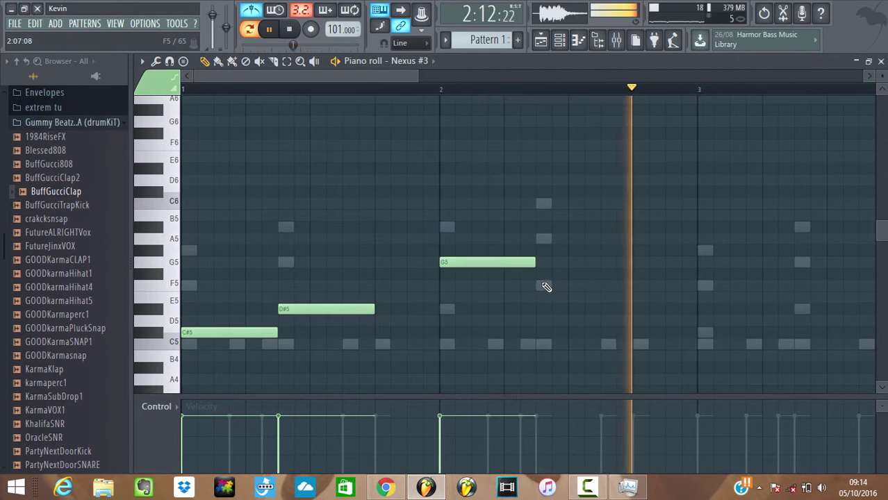
left_click(540, 284)
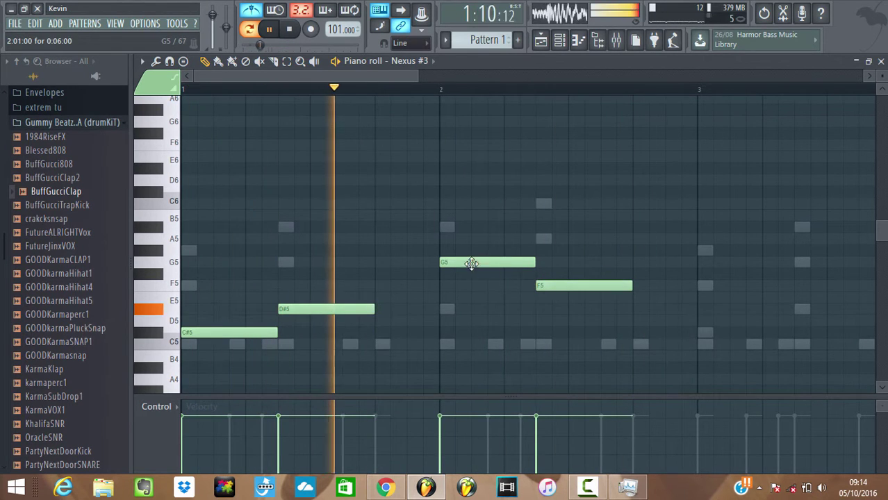
- Lower the Nexus #3 note at the start of bar 2 to D#5
mouse_move(471, 262)
left_mouse_down()
mouse_move(471, 226)
mouse_move(472, 268)
left_mouse_up()
key("space")
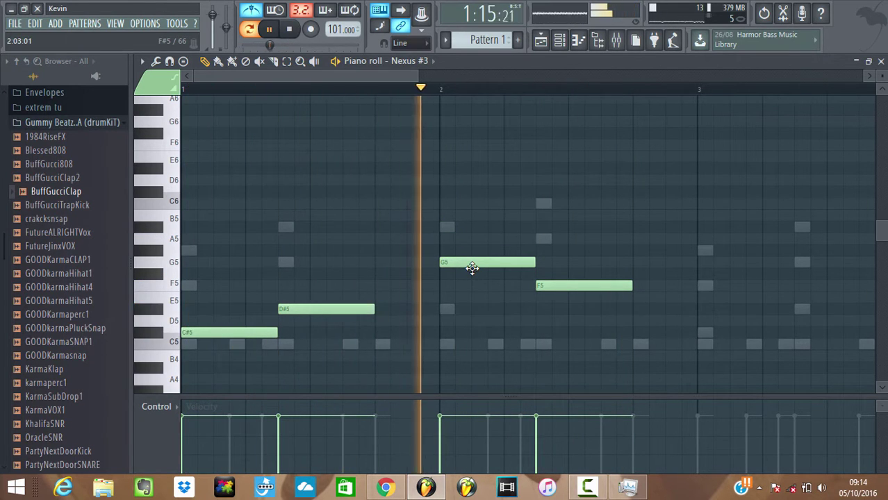
left_click_drag(472, 268, 474, 317)
key("space")
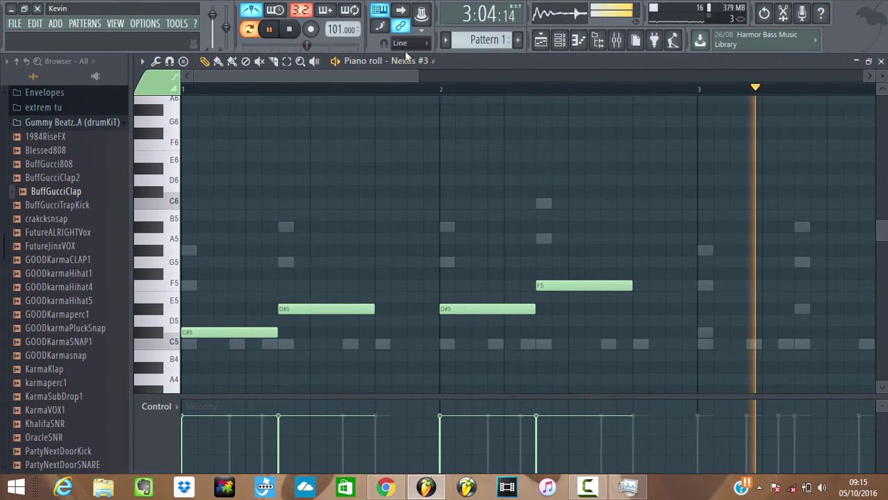
- Continue Nexus #3 with six-step notes on steps 1 and 7: C#5 and D#5 in bar 3, D#5 and F#5 in bar 4
left_click_drag(417, 75, 525, 75)
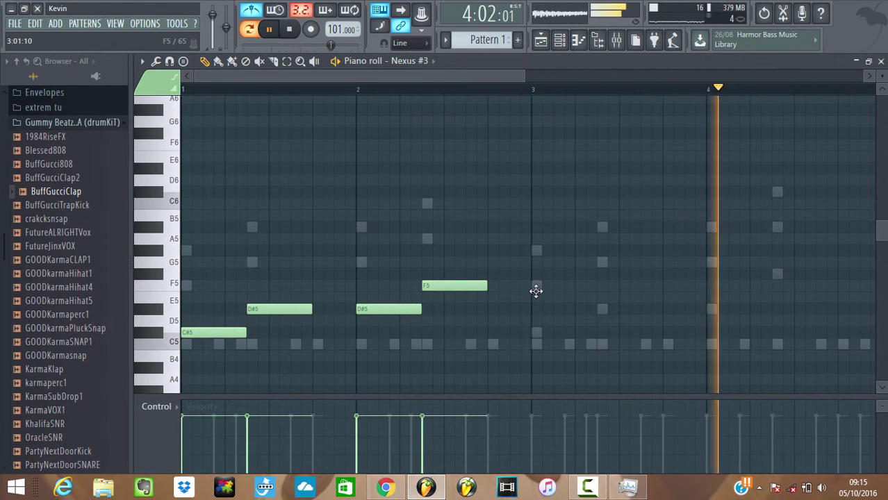
left_click(536, 288)
left_click_drag(544, 299, 536, 332)
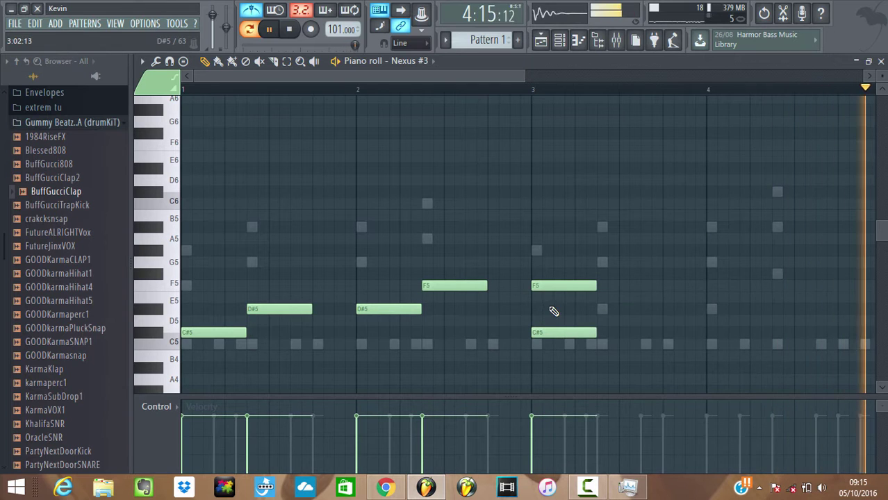
left_click_drag(443, 73, 508, 81)
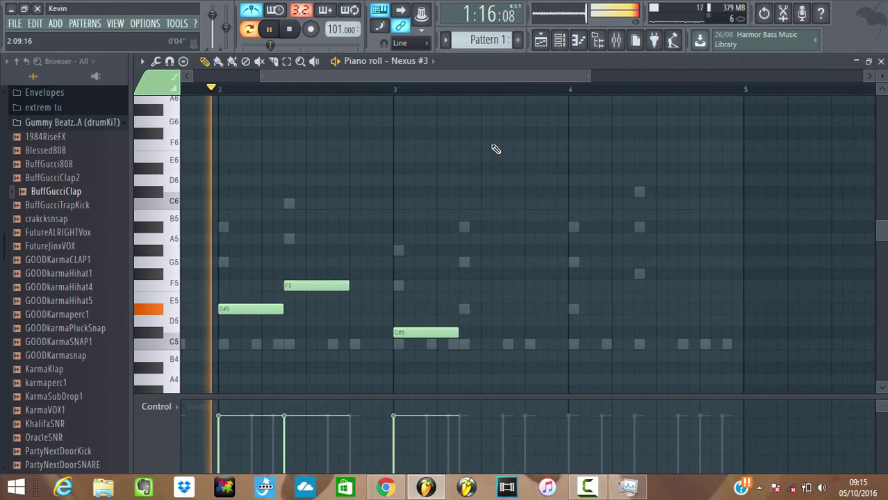
left_click(465, 310)
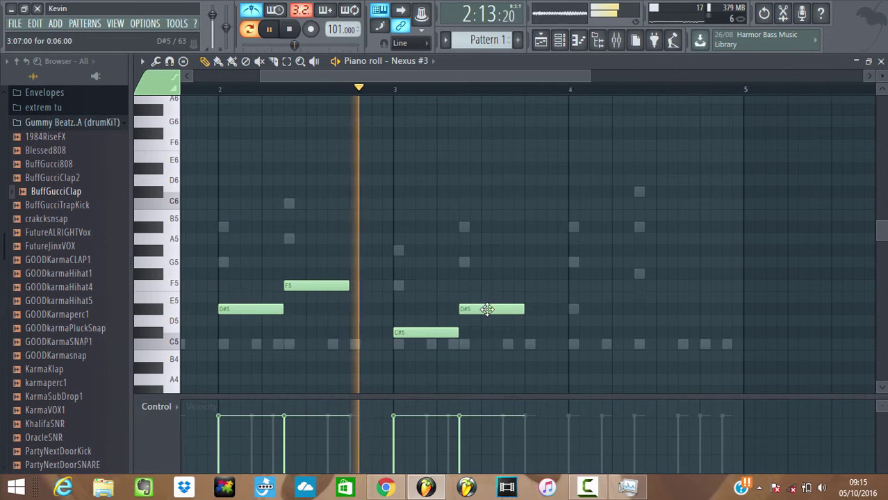
left_click(574, 310)
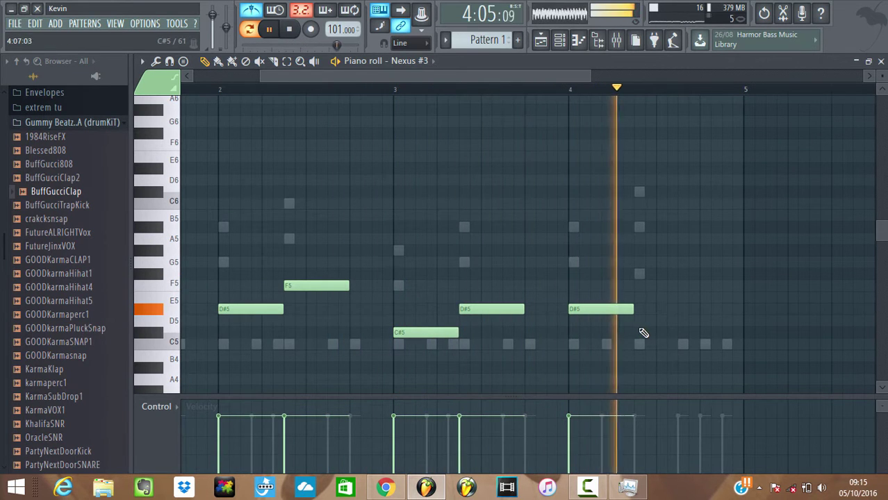
left_click(637, 274)
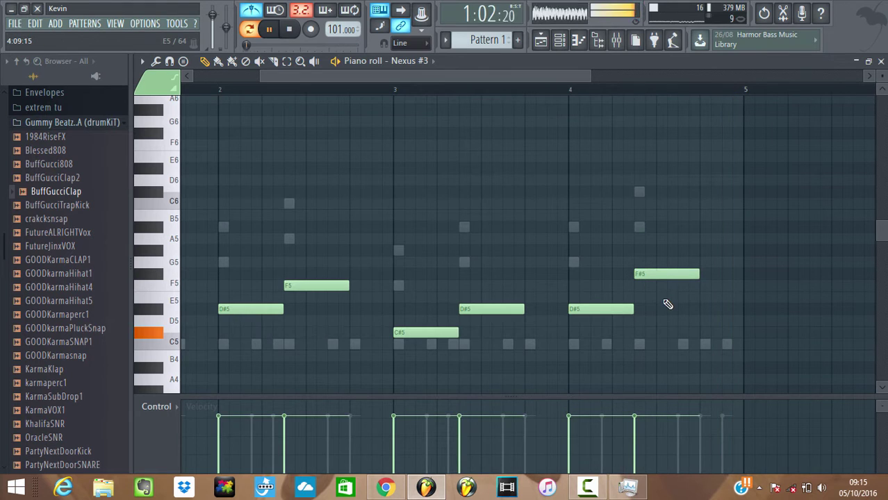
- Transpose the Nexus #3 melody up one octave, with the last note of bar 4 on F#5
right_click(649, 253)
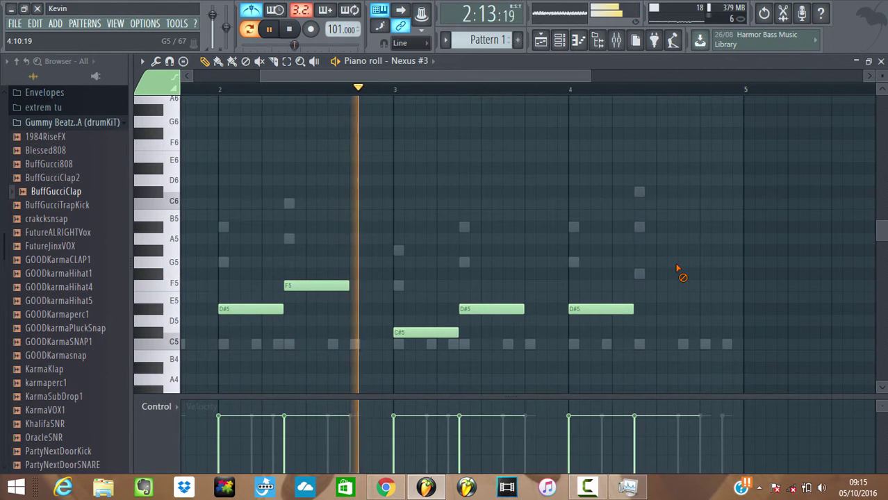
key("ctrl+Up")
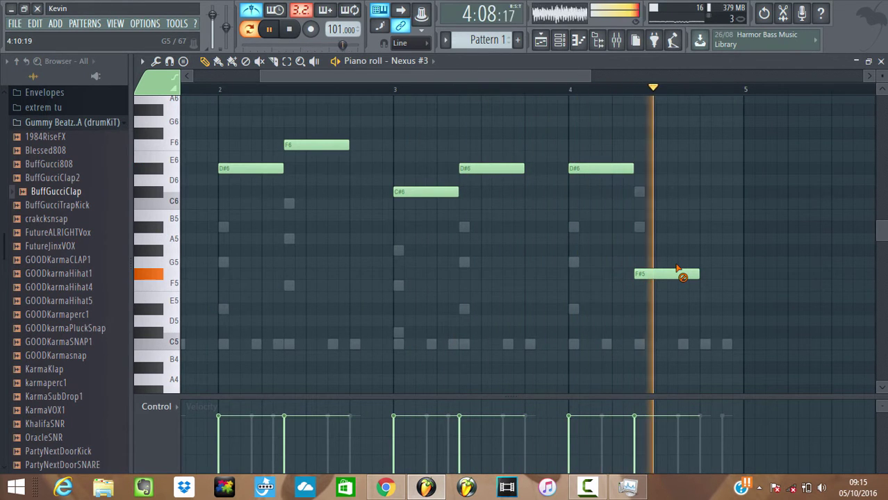
- Lower the volume of the Nexus #3 channel
left_click(560, 39)
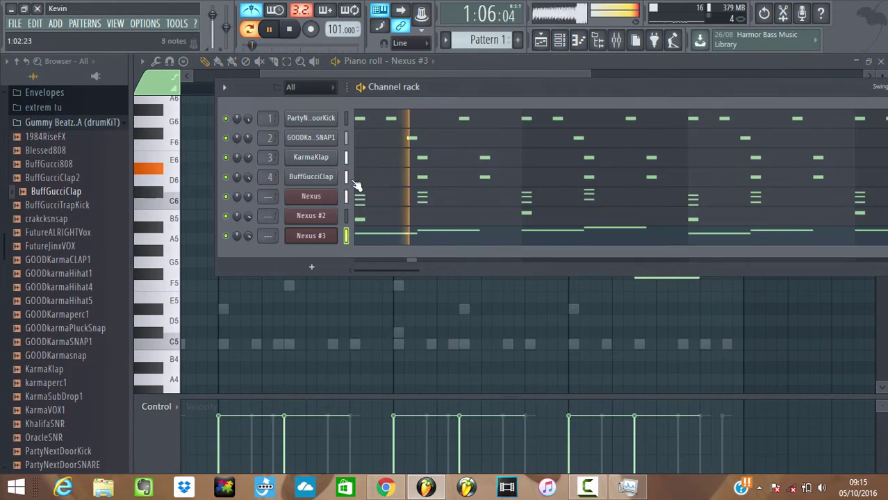
left_click_drag(248, 235, 248, 251)
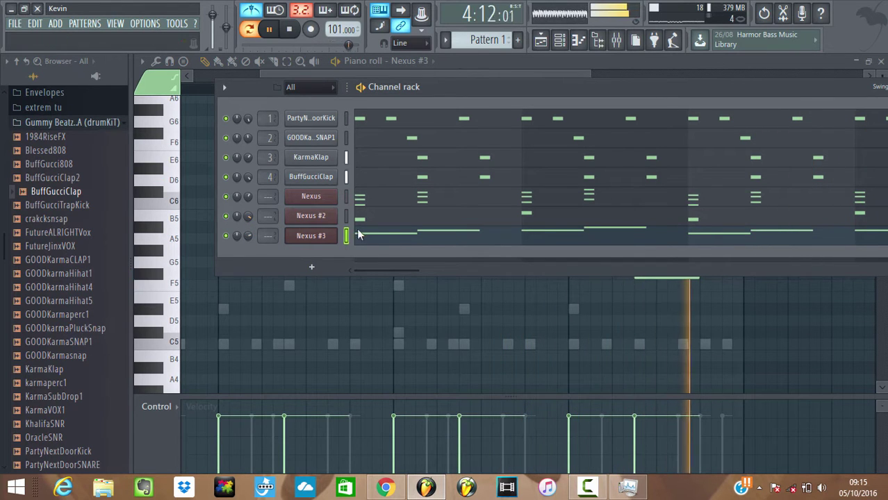
- Try the last Nexus #3 note of bar 4 at C#6 and at A#5
key("F6")
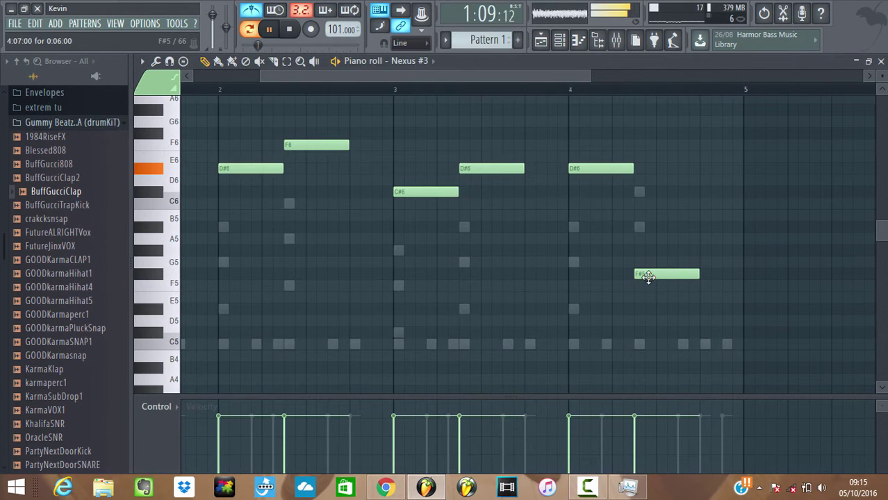
left_click_drag(651, 192, 650, 189)
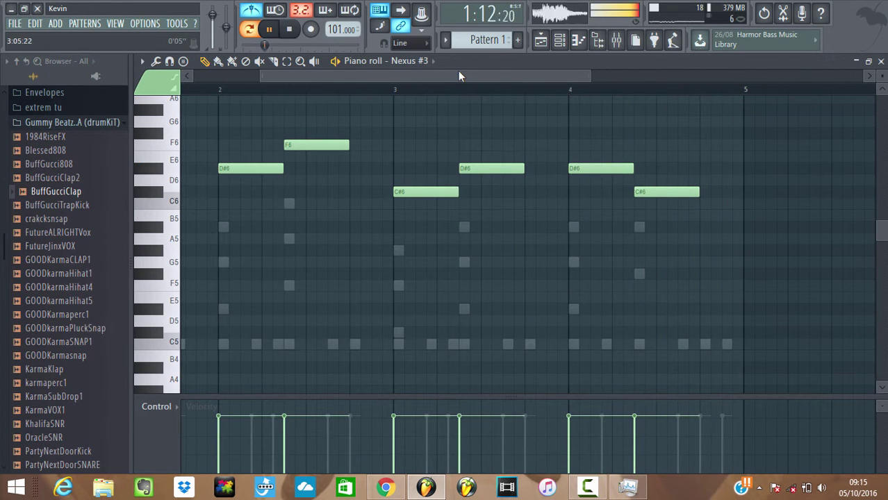
left_click_drag(458, 72, 310, 73)
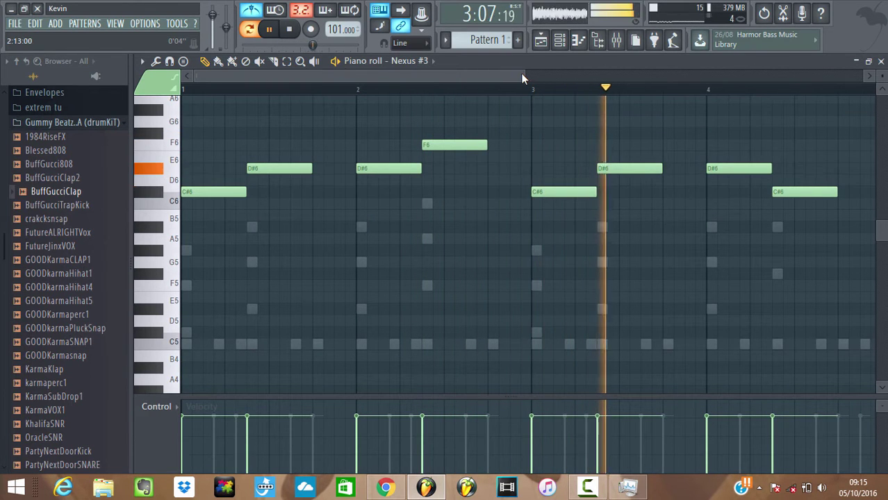
left_click_drag(518, 74, 613, 74)
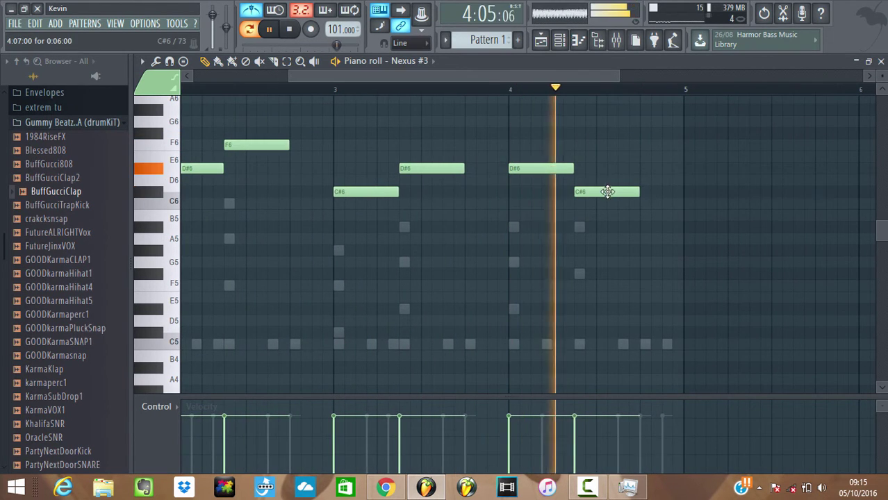
left_click_drag(606, 191, 606, 226)
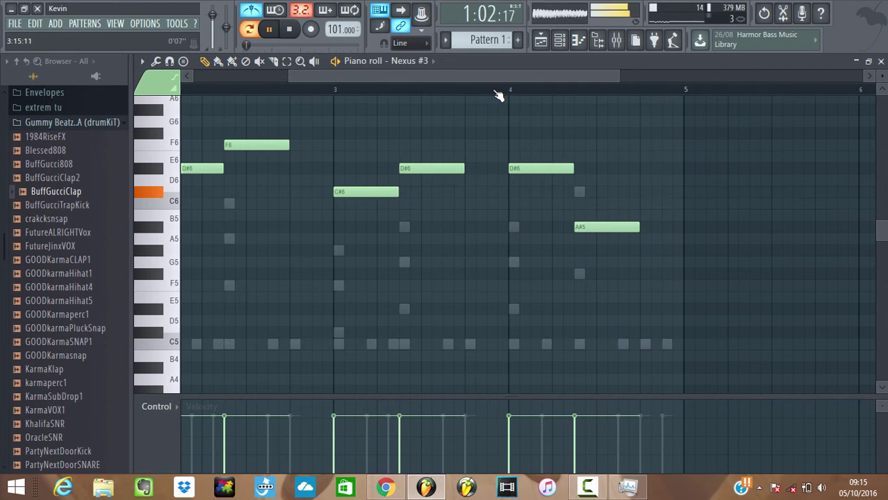
left_click(498, 91)
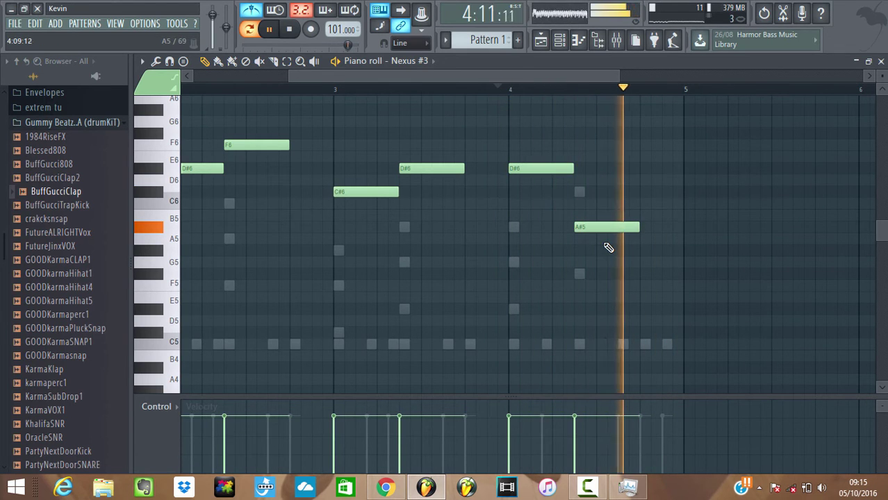
- Move the last Nexus #3 note of bar 4 up to F#6
left_click(603, 226)
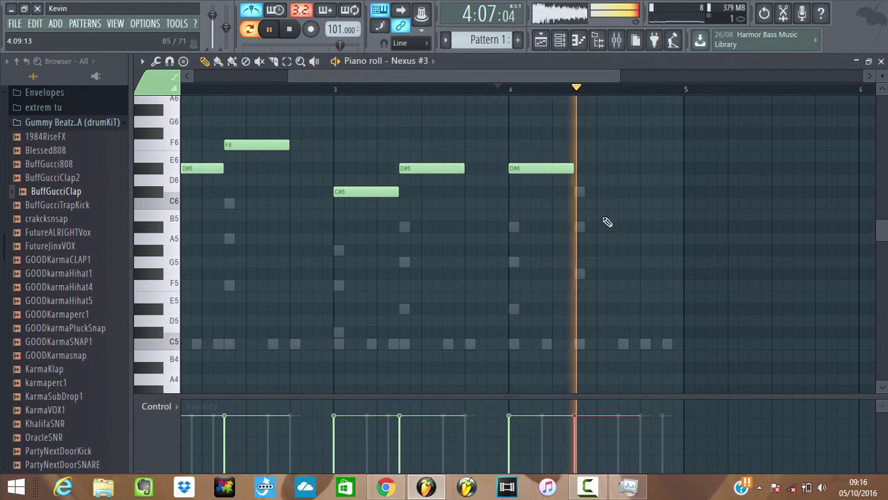
scroll(621, 219, "up", 3)
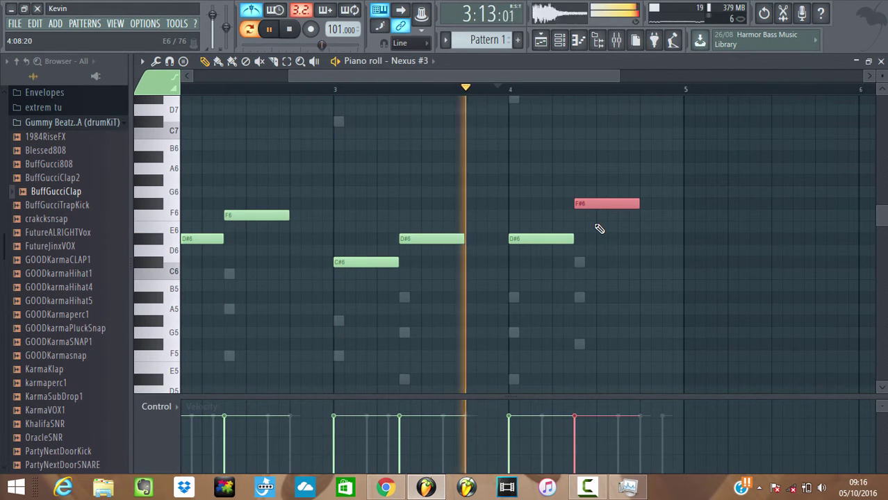
left_click(560, 41)
left_click(560, 41)
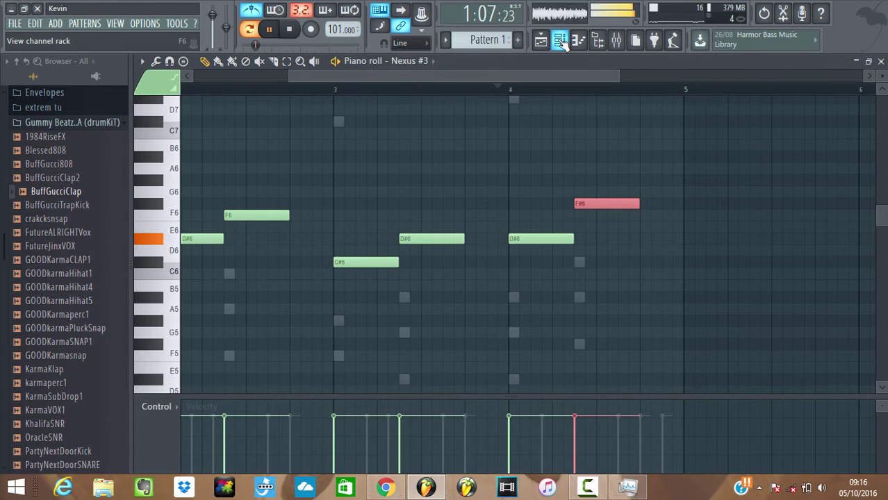
left_click_drag(291, 75, 206, 75)
left_click_drag(621, 75, 718, 81)
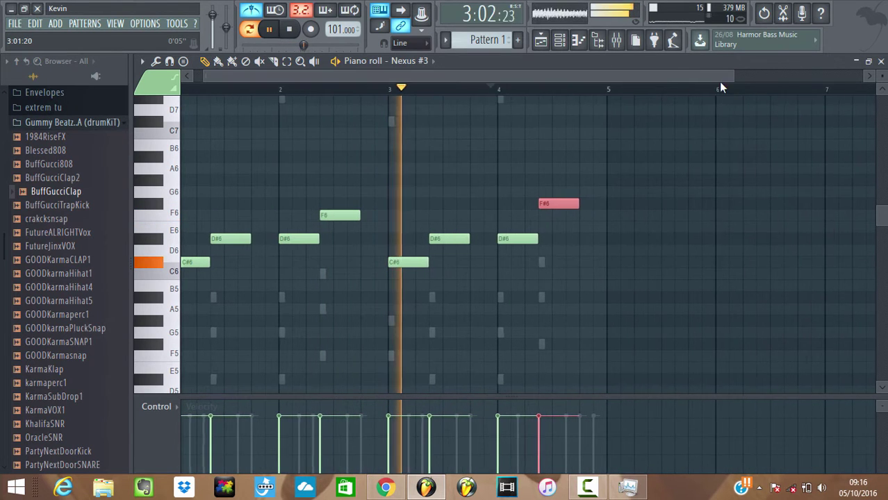
left_click(560, 41)
left_click(565, 40)
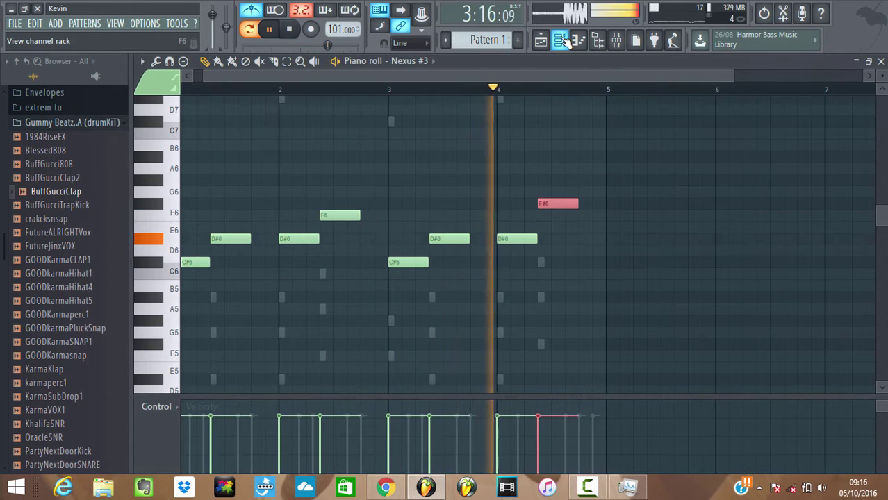
left_click(565, 40)
left_click(565, 40)
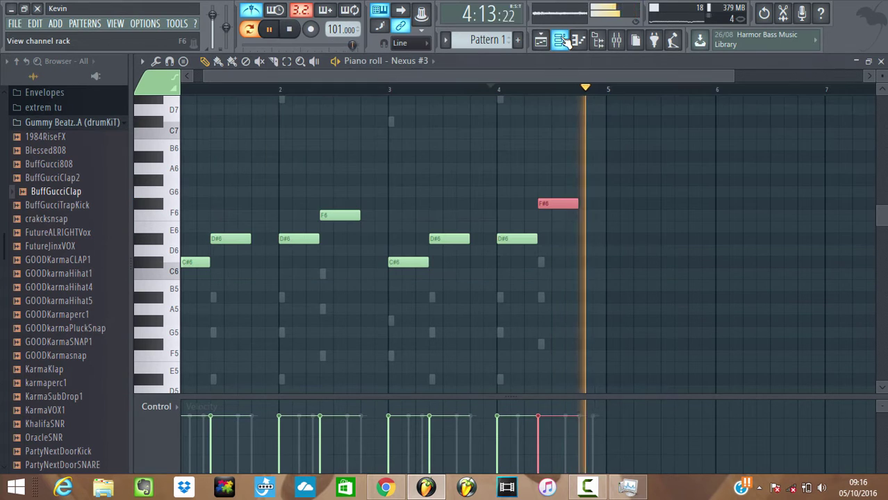
- Set an upward arpeggio on Nexus #3 with range 2 and repeat 4, and adjust its time and gate
left_click(560, 40)
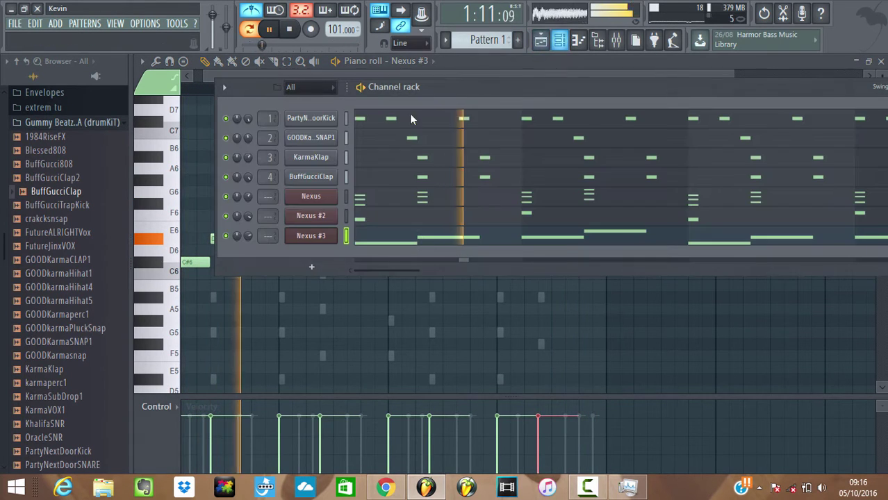
left_click(313, 236)
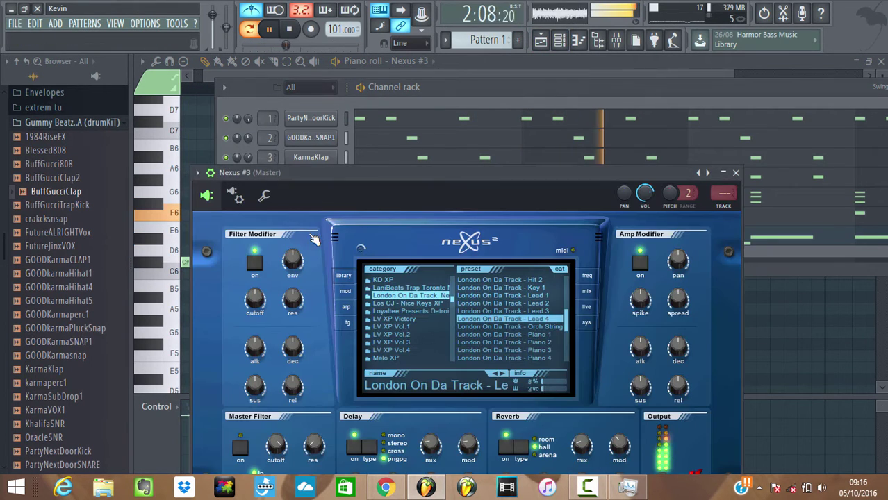
left_click(264, 196)
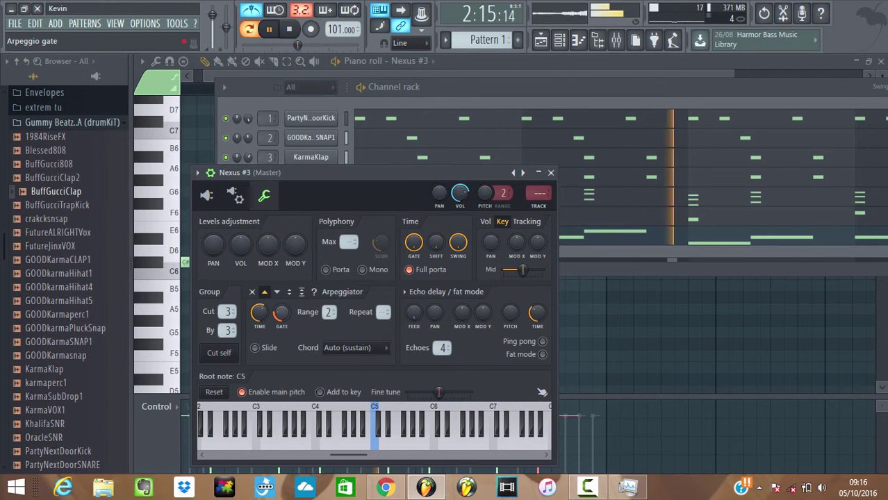
left_click(282, 314)
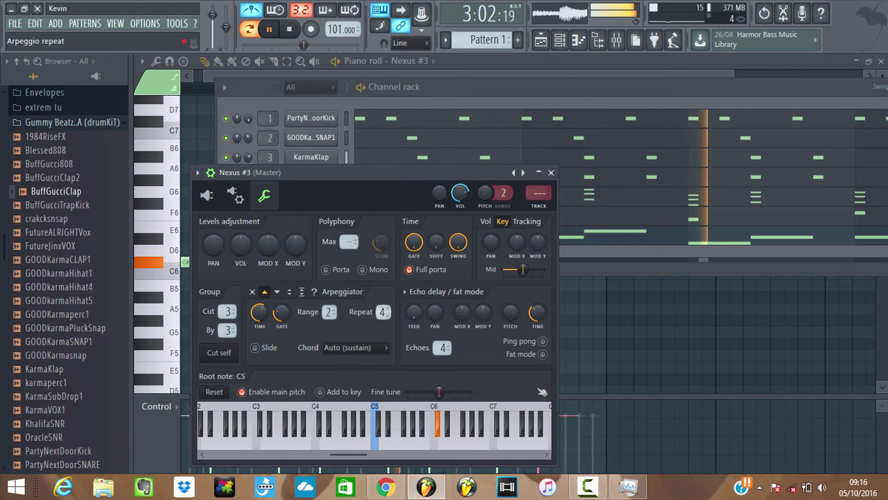
left_click(552, 175)
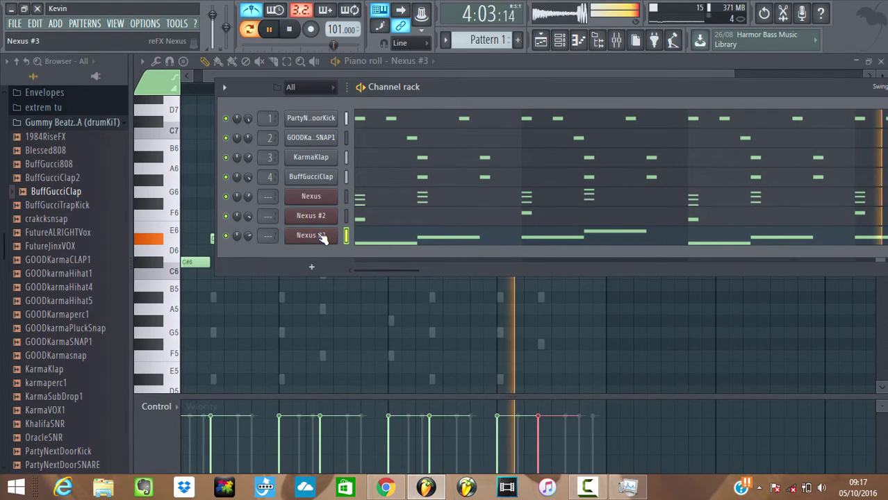
- Mute Nexus #3 and clone the Nexus #2 channel
left_click(226, 236)
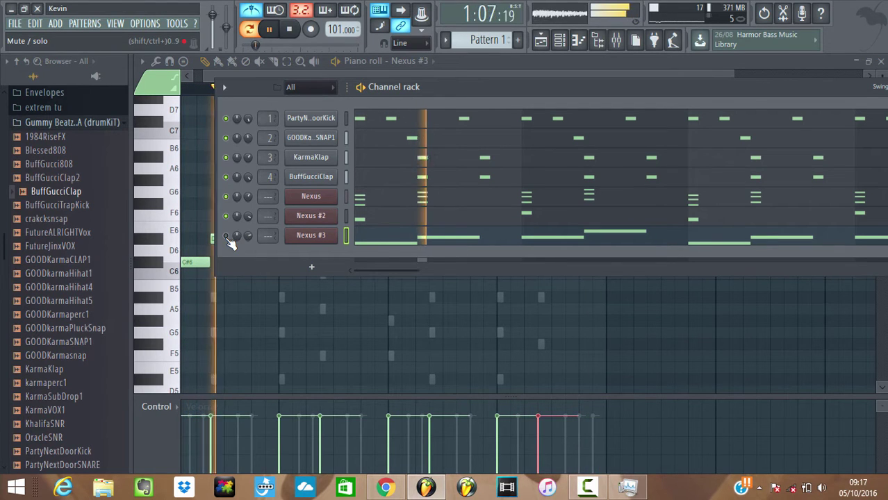
right_click(325, 217)
left_click(359, 318)
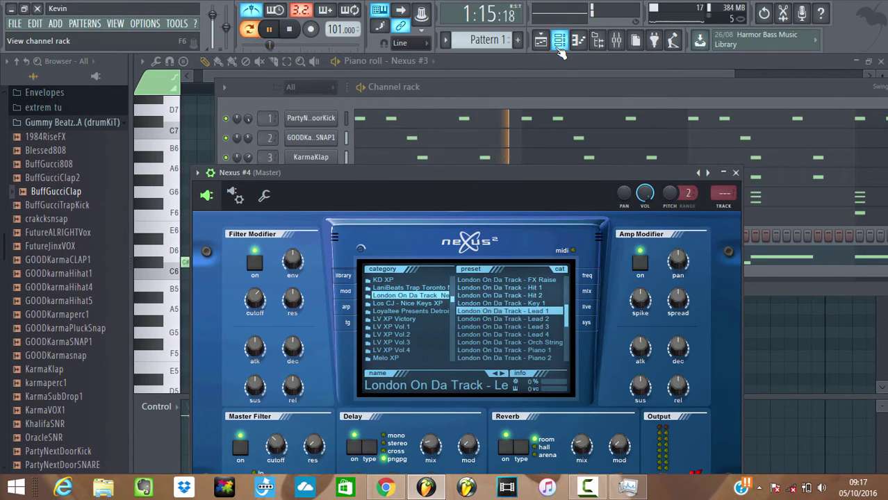
- Load the London On Da Track - Piano 1 preset in Nexus #4
left_click(516, 89)
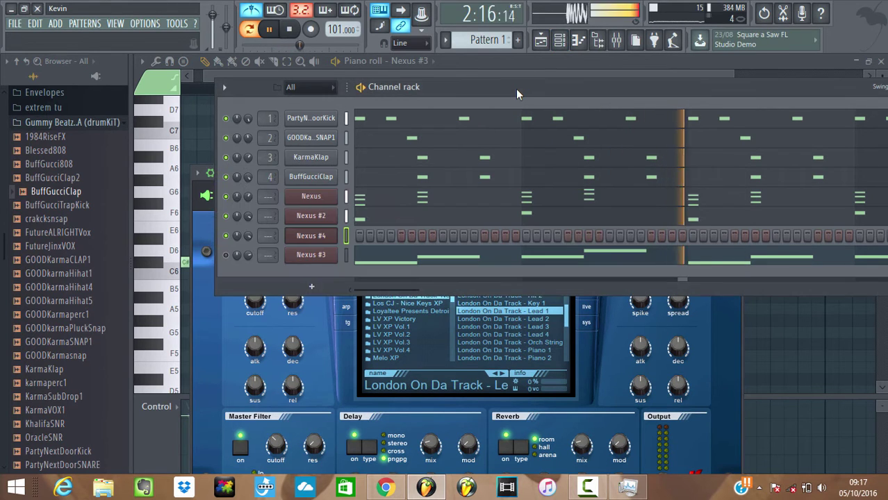
left_click(521, 350)
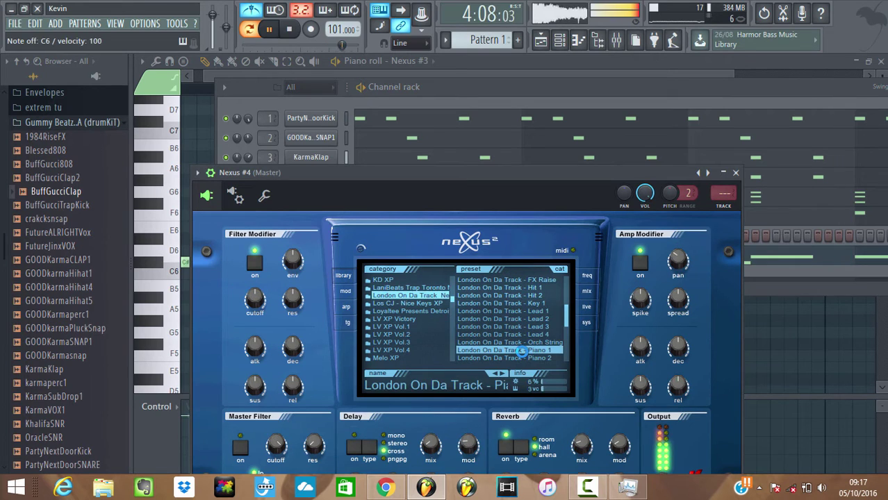
left_click(509, 86)
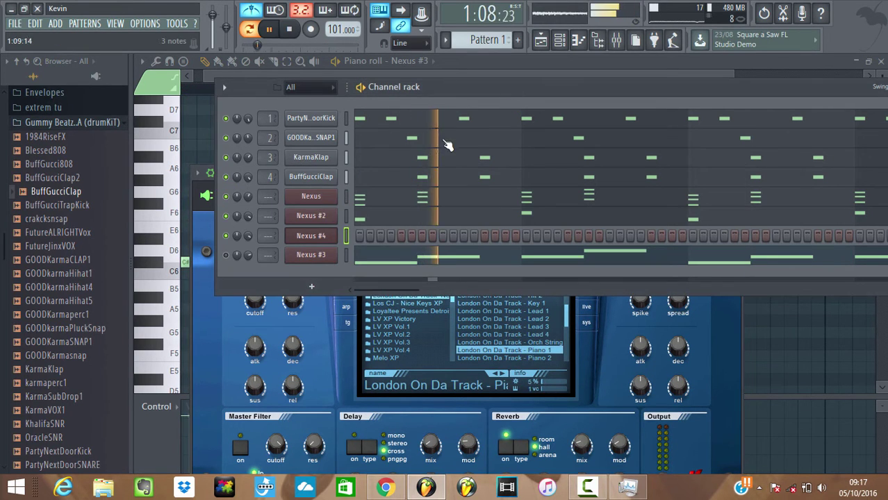
- Add a two-step C#5 note at the start of bar 1 for Nexus #4
right_click(326, 236)
left_click(358, 236)
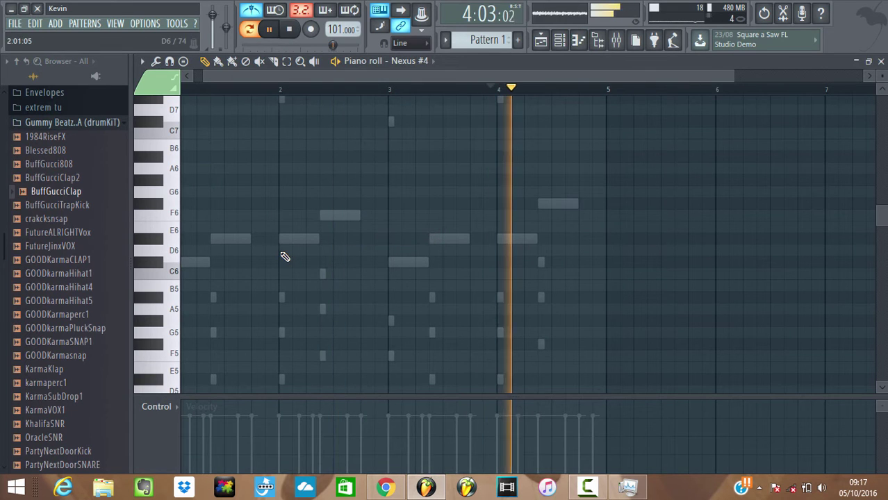
left_click_drag(526, 75, 486, 77)
scroll(318, 283, "down", 5)
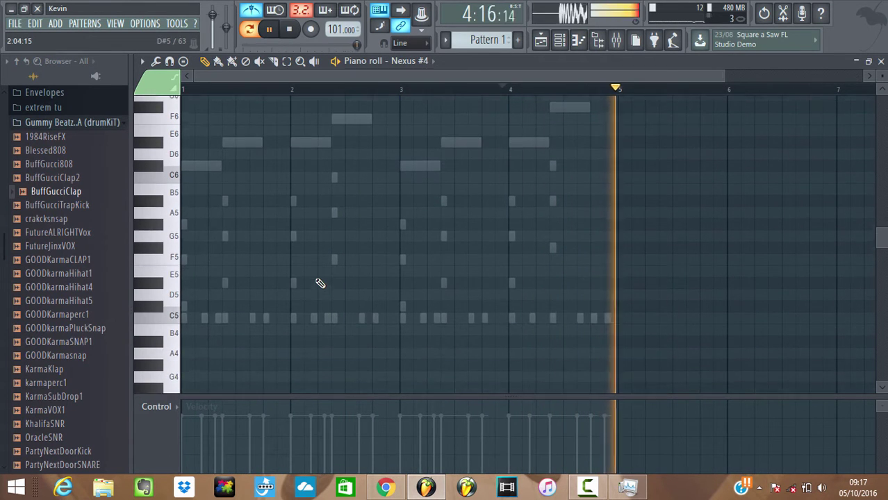
left_click(187, 298)
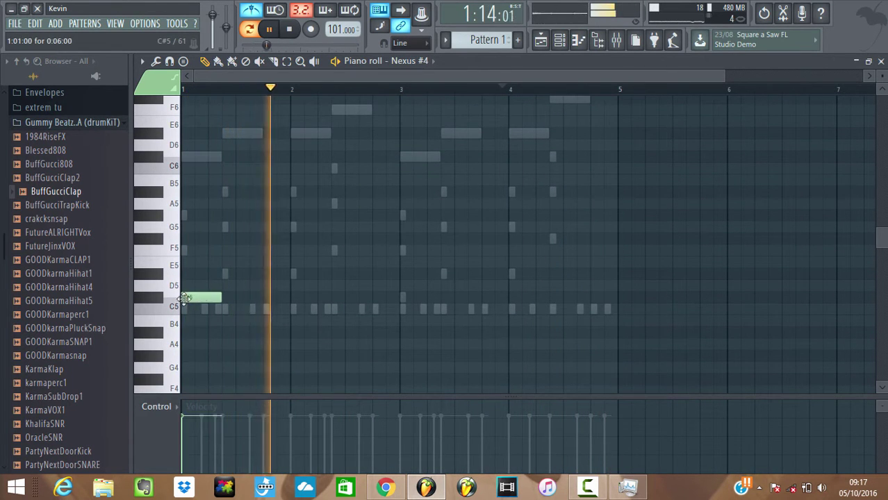
left_click_drag(215, 300, 186, 299)
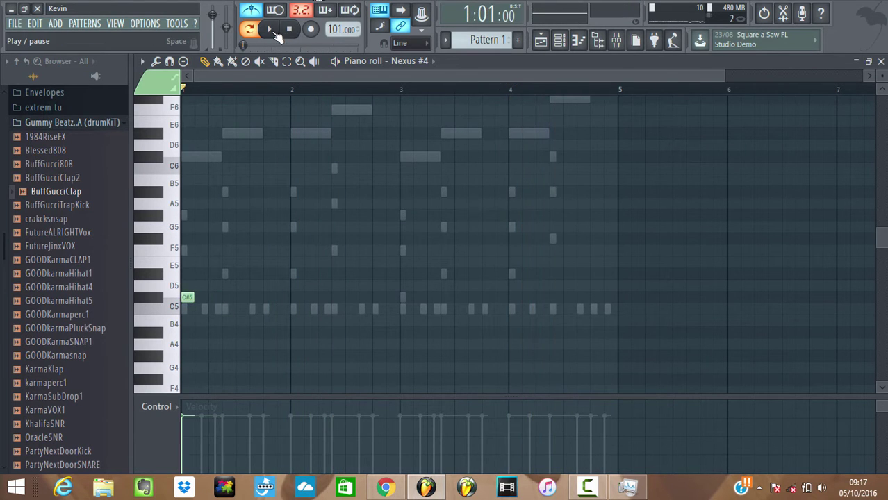
- Add a two-step C6 note on step 3 of bar 1 for Nexus #4 and play the pattern to check it
left_click_drag(723, 76, 348, 104)
key("space")
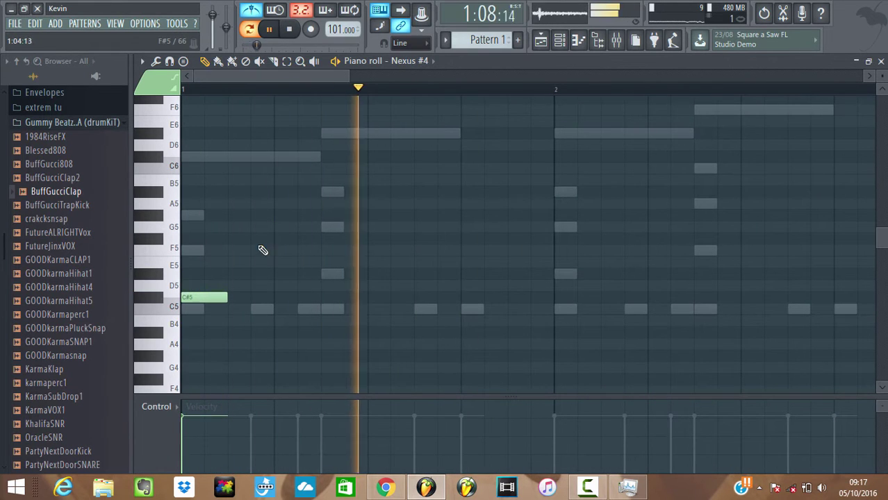
key("space")
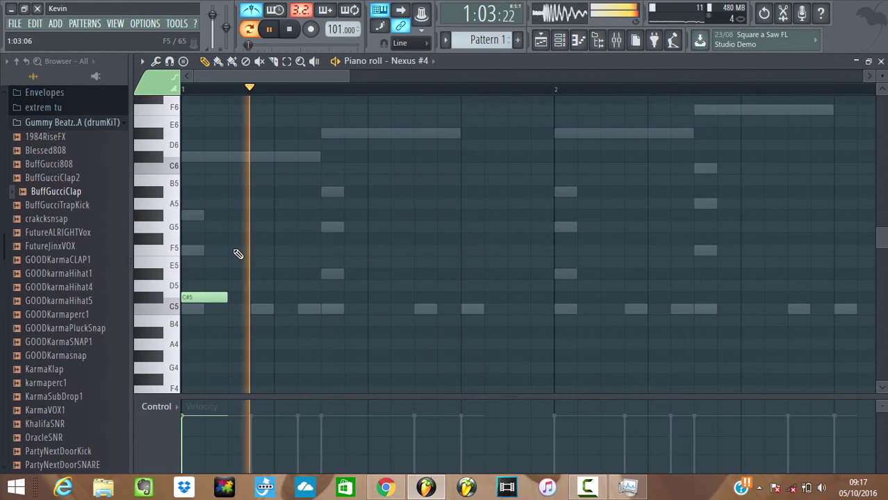
left_click(229, 180)
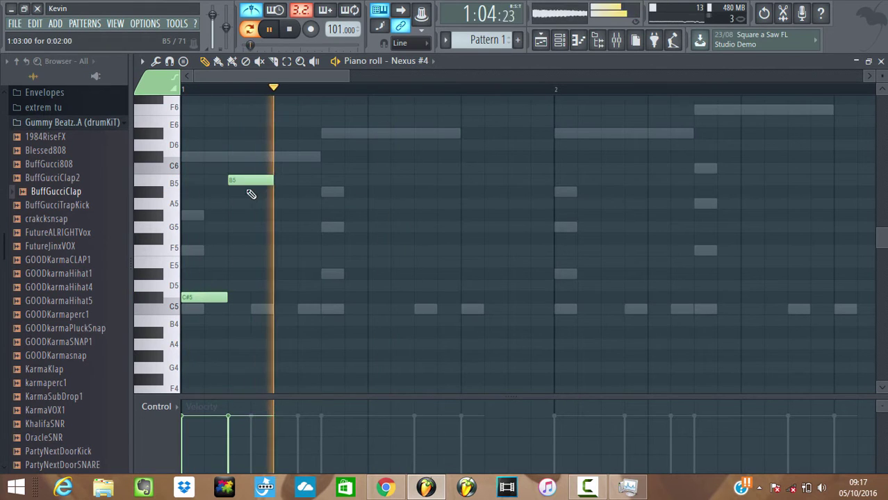
mouse_move(248, 180)
left_mouse_down()
mouse_move(249, 193)
mouse_move(251, 163)
left_mouse_up()
key("space")
key("space")
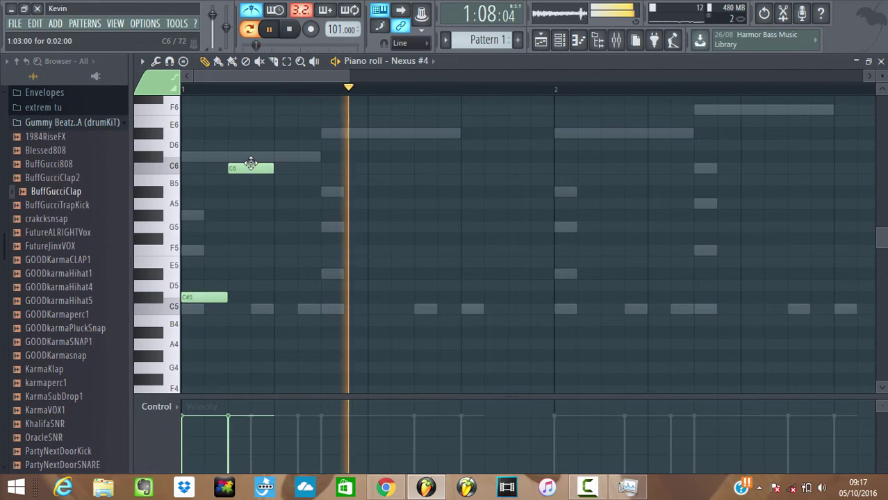
- Add a two-step G#5 note on step 5 of bar 1 for Nexus #4
key("space")
left_click(278, 192)
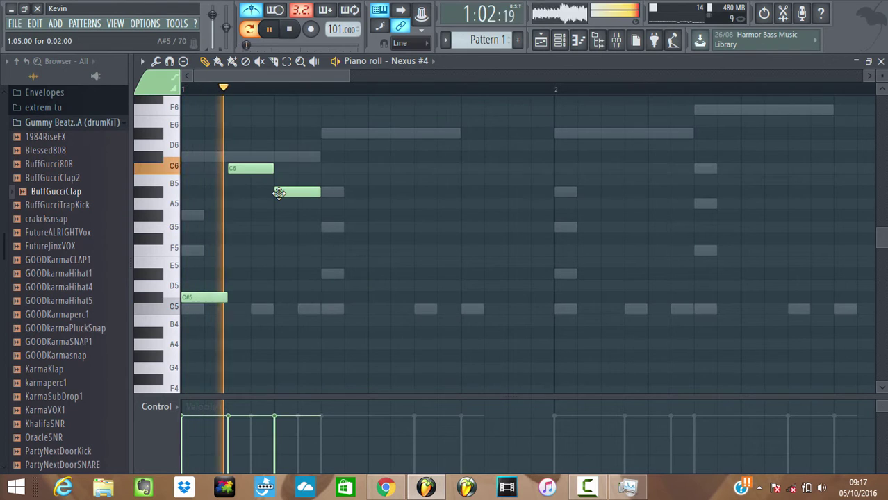
left_click_drag(278, 193, 282, 228)
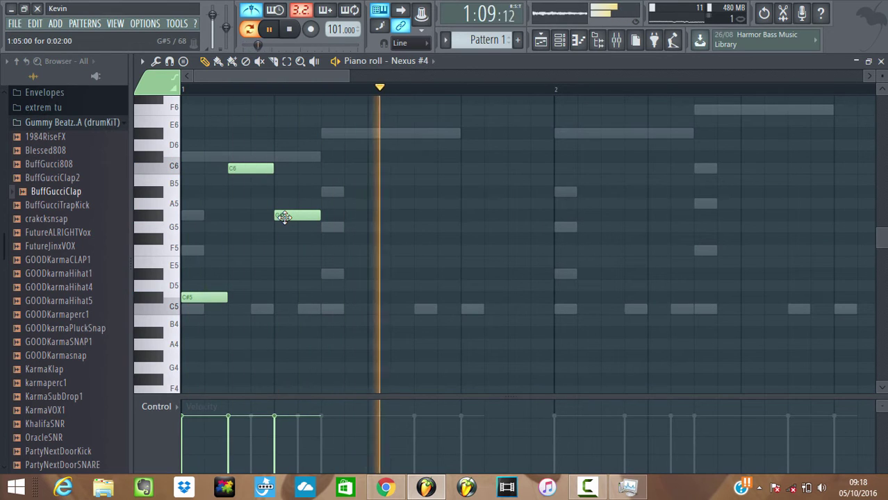
key("space")
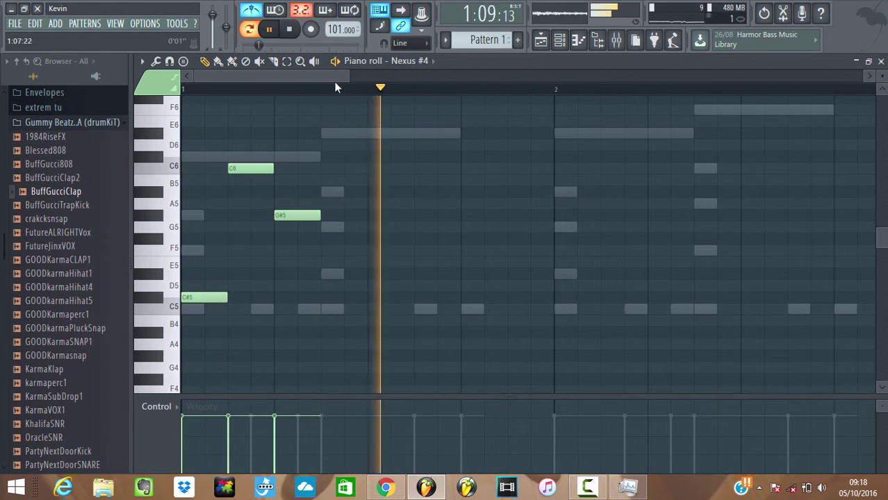
- Add two-step D#5 and C#6 notes on steps 1 and 3 of bar 2 for Nexus #4, checking them in playback
left_click_drag(324, 76, 305, 77)
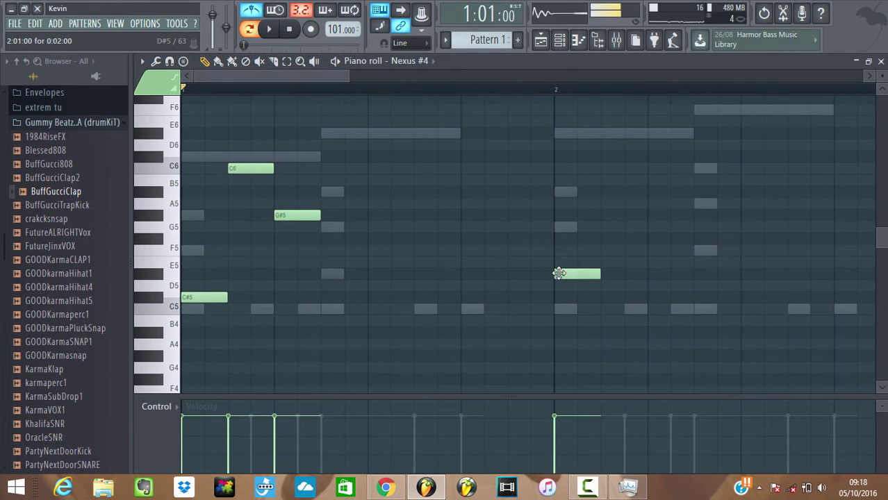
key("space")
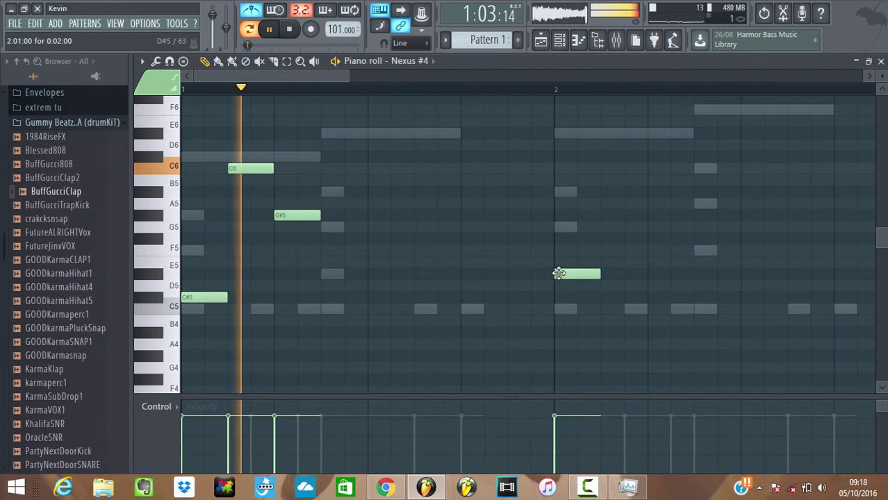
left_click(603, 168)
key("space")
mouse_move(603, 166)
left_mouse_down()
mouse_move(604, 146)
mouse_move(610, 156)
left_mouse_up()
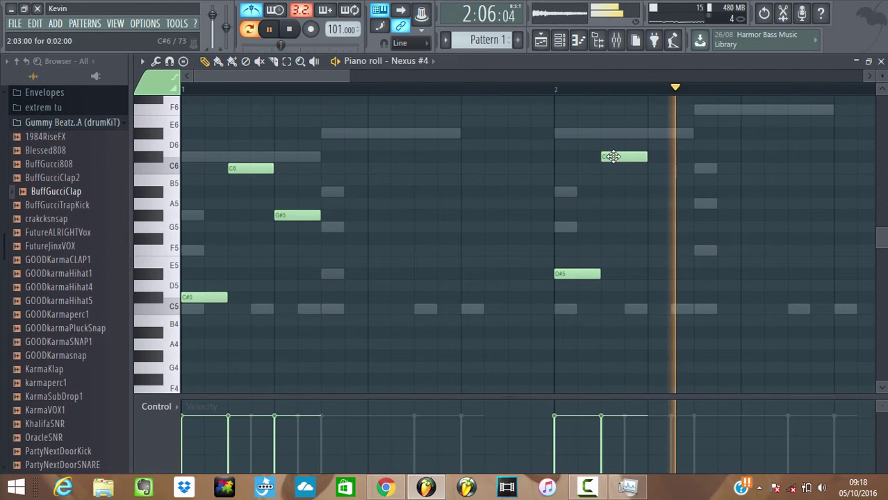
key("space")
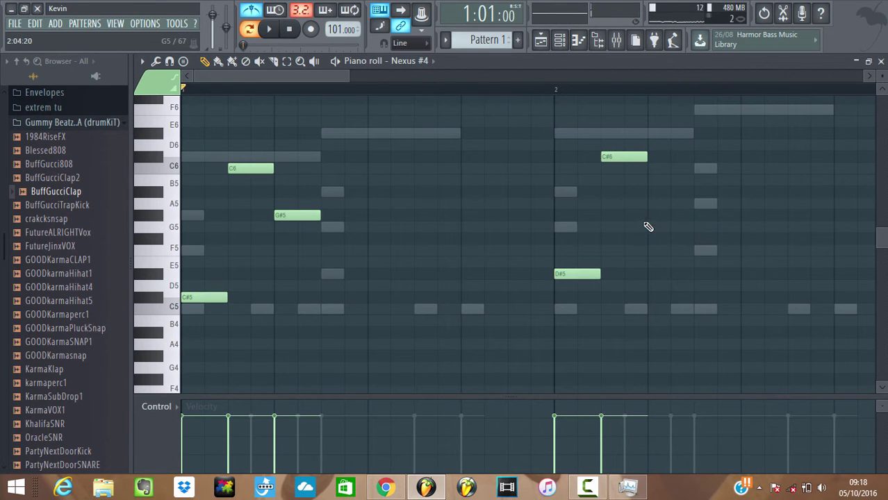
- Add a two-step A#5 note on step 5 of bar 2 and play the pattern to check it
key("space")
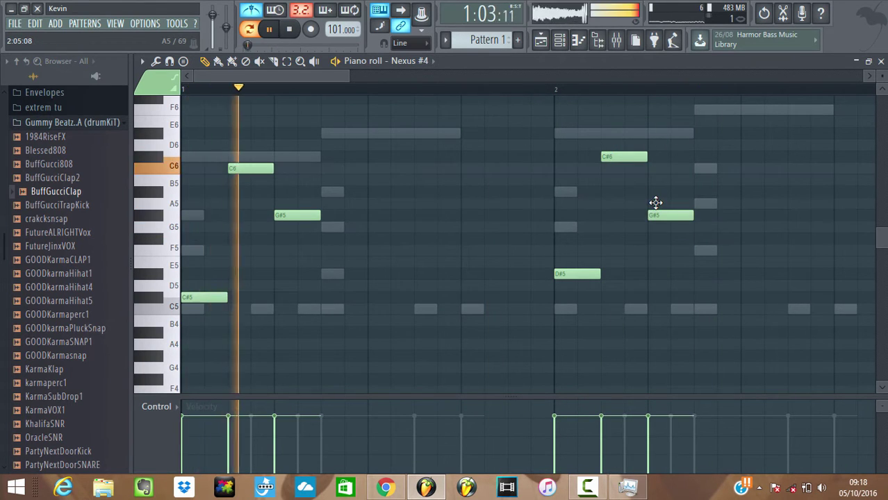
left_click_drag(655, 211, 656, 191)
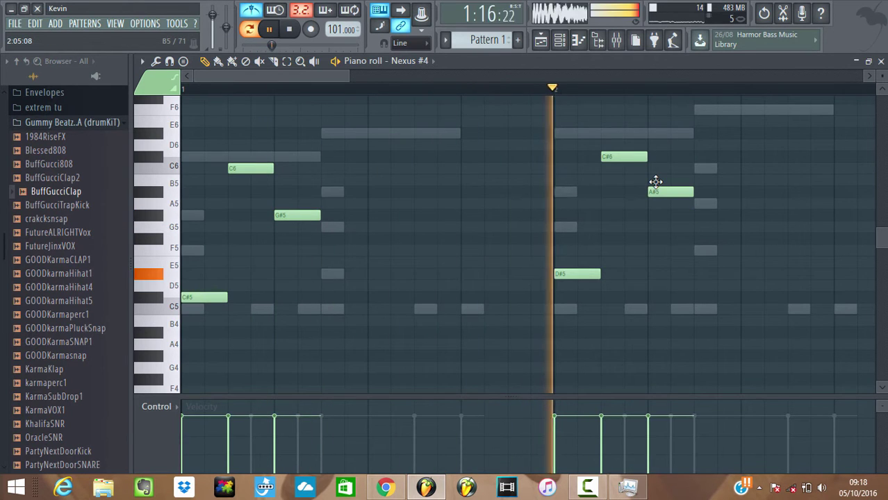
key("space")
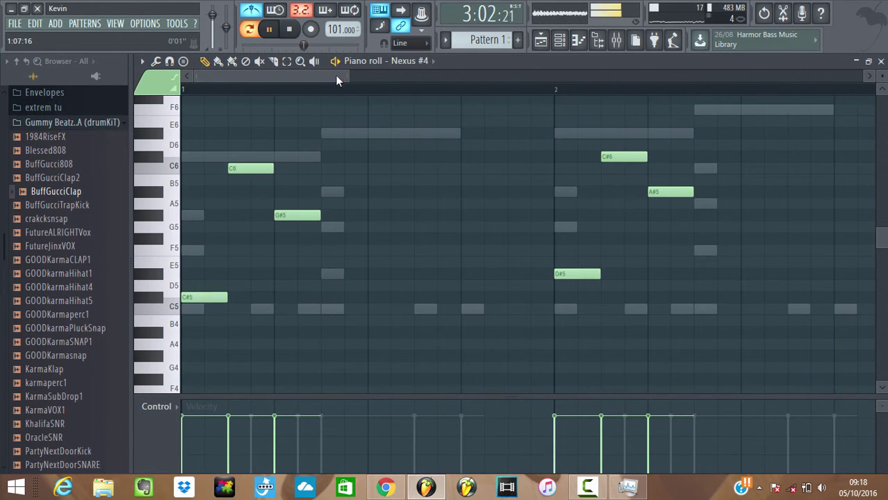
- Add two-step C#5, C6 and G#5 notes on steps 1, 3 and 5 of bar 3 for Nexus #4
left_click_drag(337, 78, 525, 105)
left_click(515, 299)
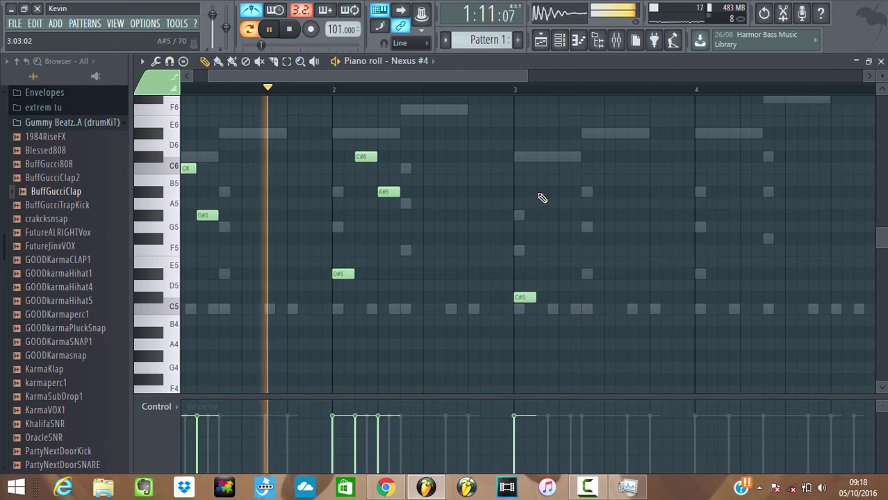
left_click(541, 182)
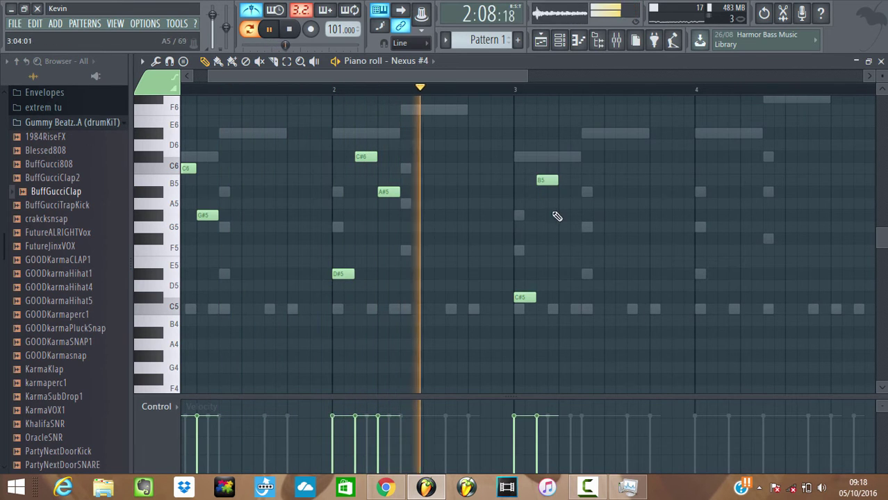
left_click(563, 228)
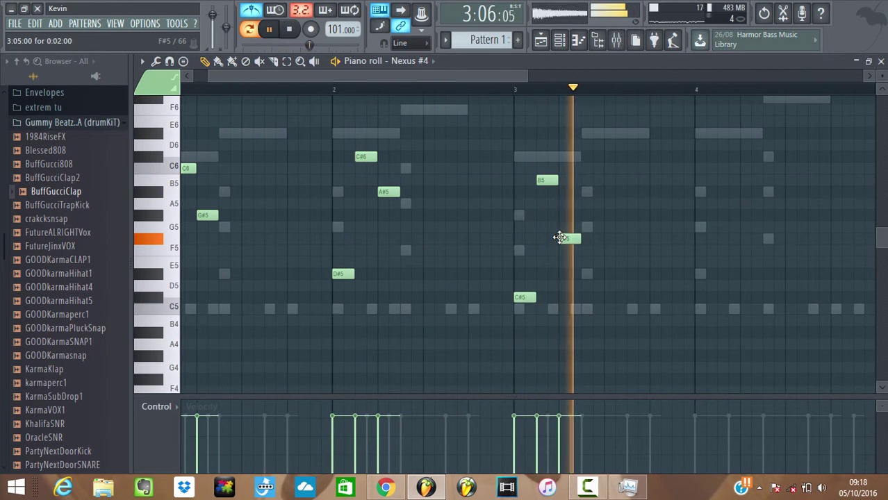
left_click_drag(547, 182, 546, 171)
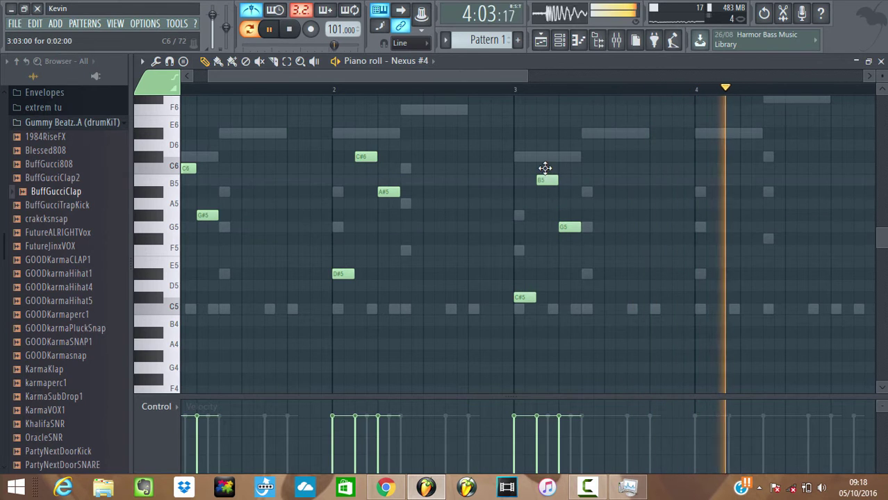
left_click_drag(566, 228, 565, 215)
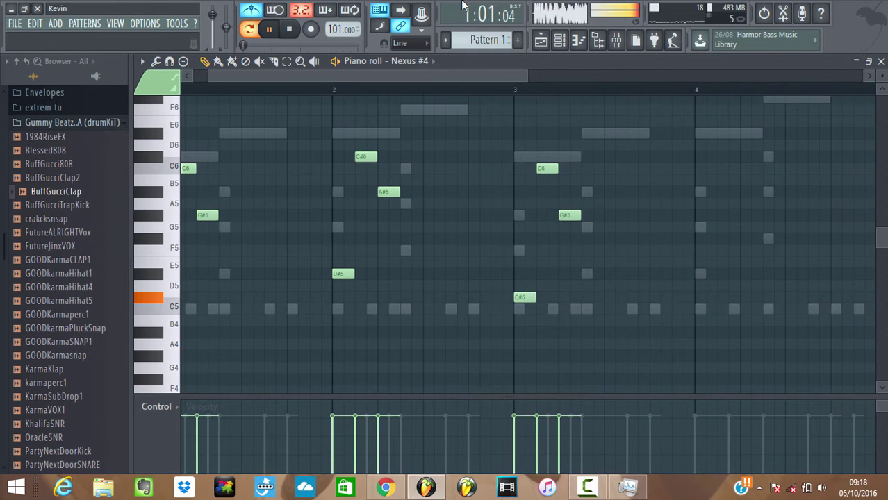
- Add two-step D#5, C#6 and A#5 notes on steps 1, 3 and 5 of bar 4 for Nexus #4
left_click_drag(469, 80, 437, 82)
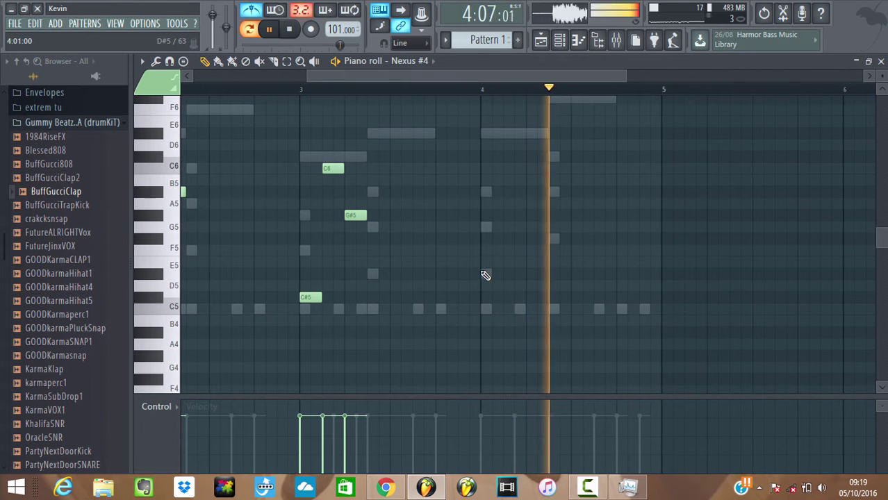
left_click(486, 275)
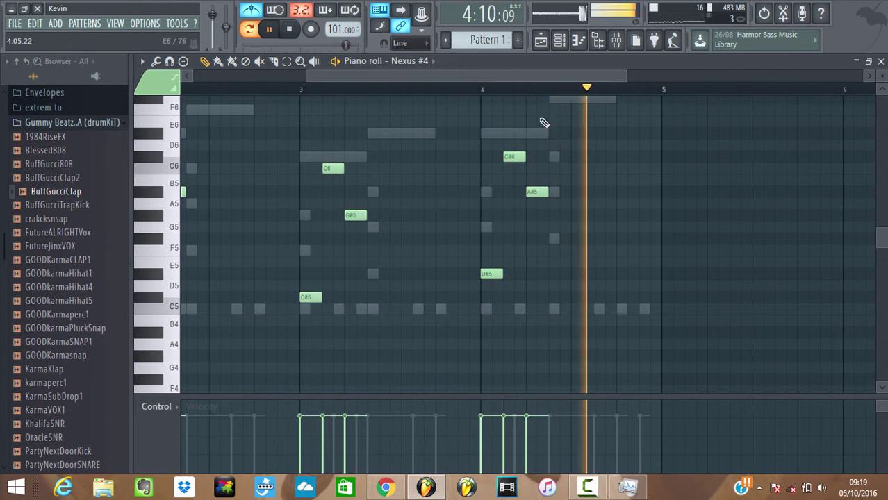
left_click_drag(542, 79, 385, 88)
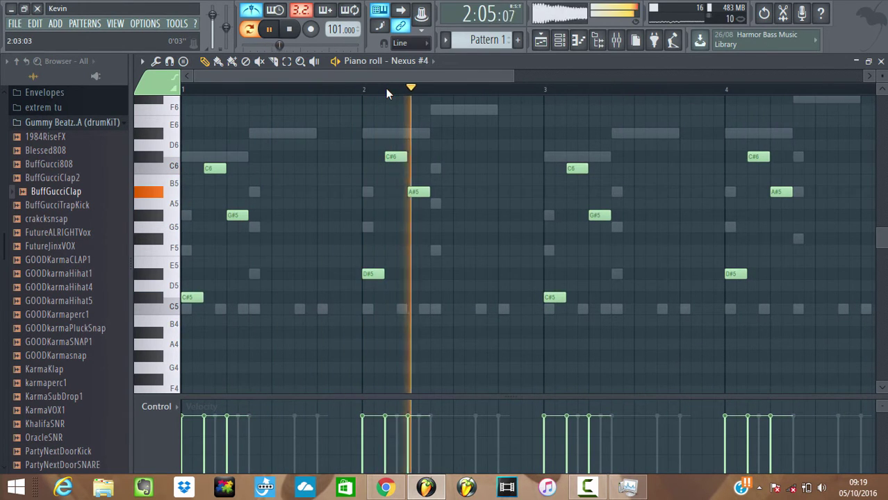
- Try the step-5 note of bar 2 at A5, return it to A#5, and replay the pattern
left_click_drag(419, 192, 419, 205)
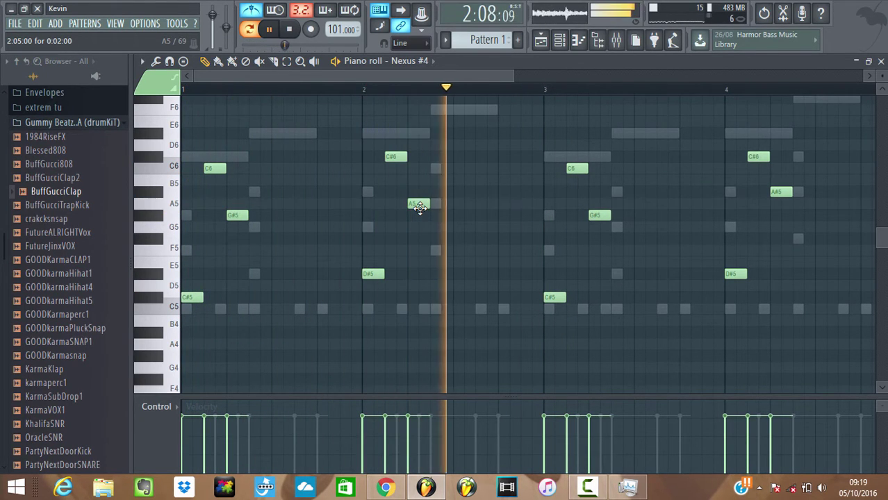
left_click_drag(419, 207, 419, 193)
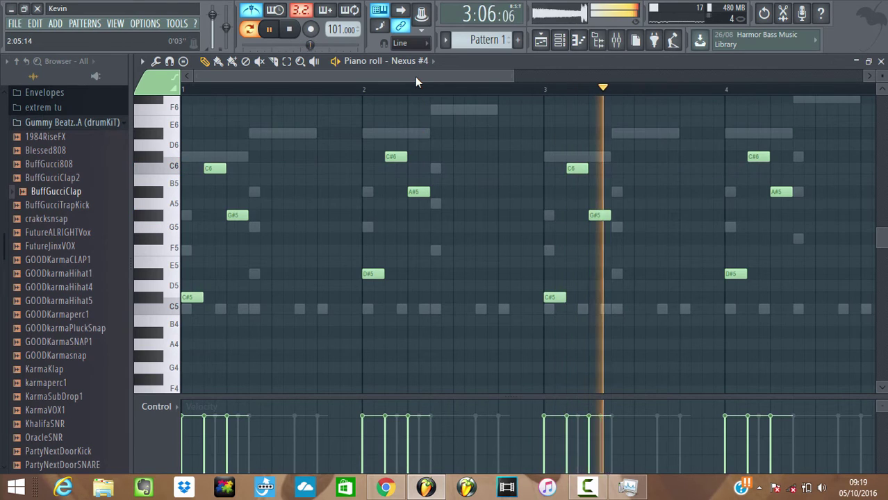
left_click_drag(428, 76, 560, 122)
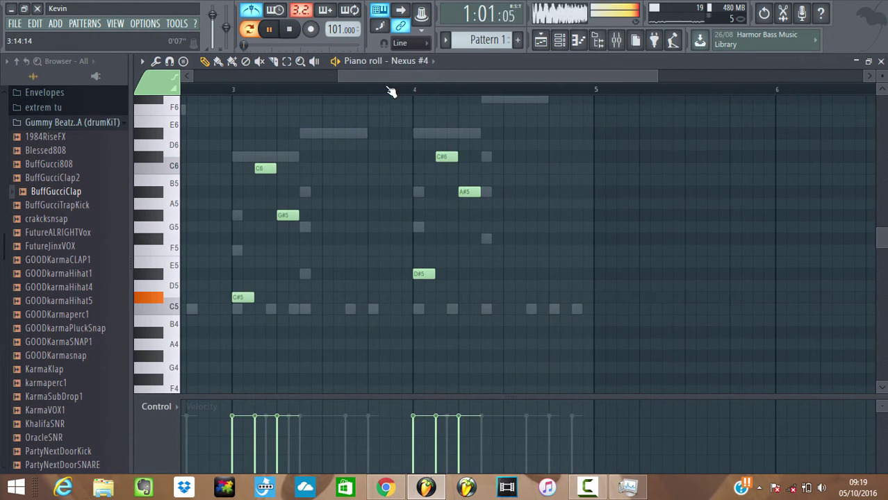
left_click_drag(416, 76, 262, 79)
key("space")
key("space")
key("space")
key("space")
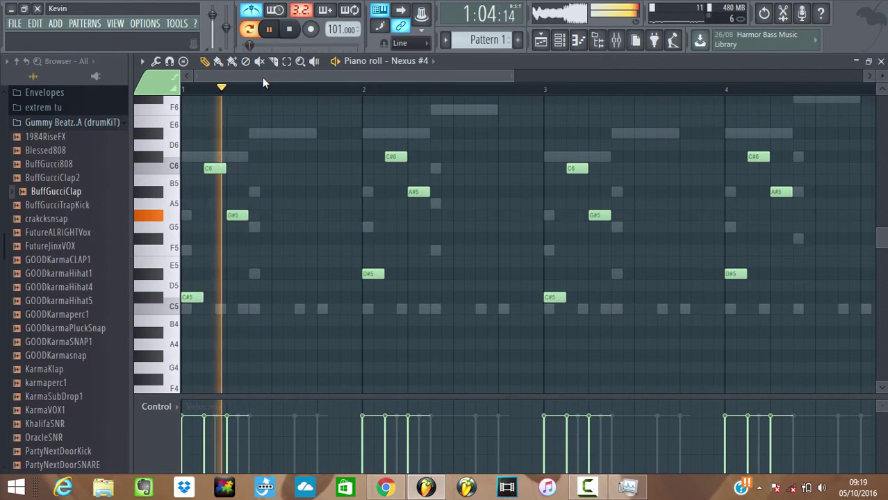
- Add two-step F#5 and F5 notes on steps 11 and 13 of bar 1 for Nexus #4
left_click(294, 215)
key("space")
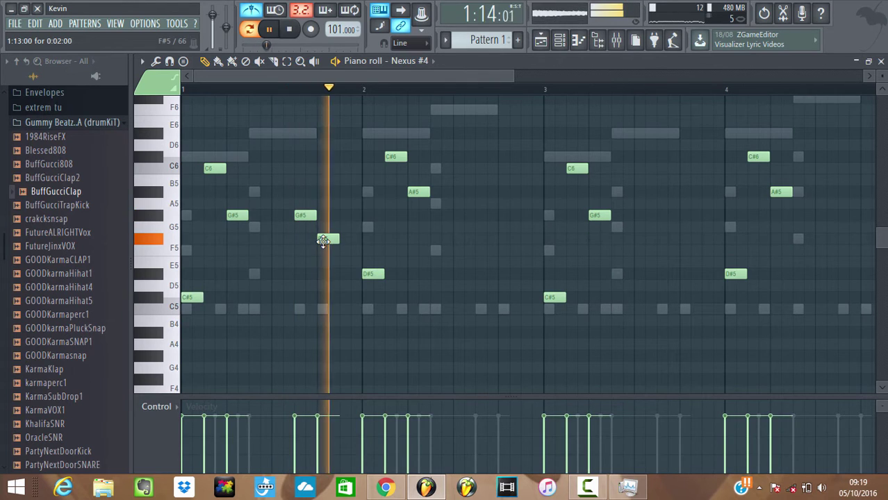
left_click_drag(305, 219, 332, 260)
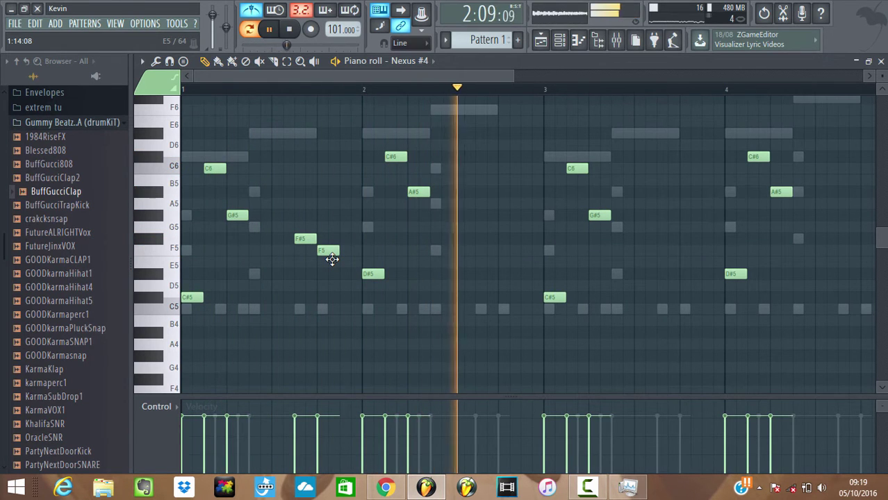
key("space")
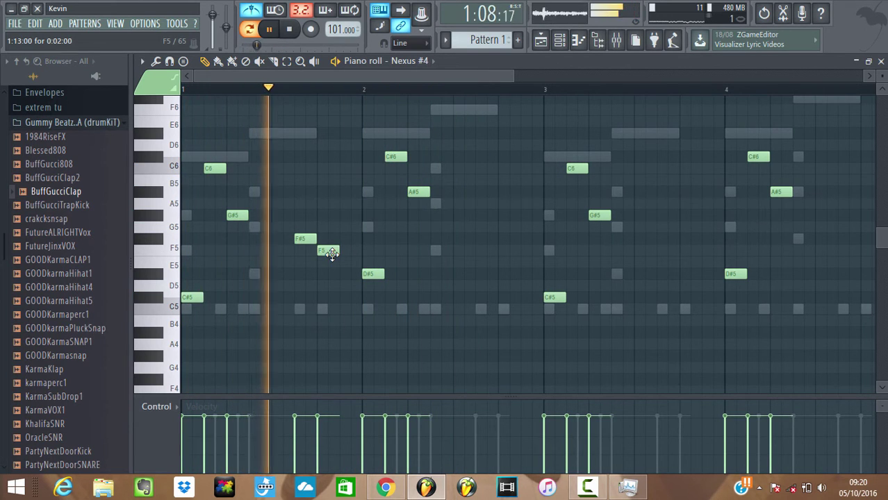
- Try the step-13 note of bar 1 at D#5 and return it to F5
left_click_drag(330, 254, 331, 280)
key("space")
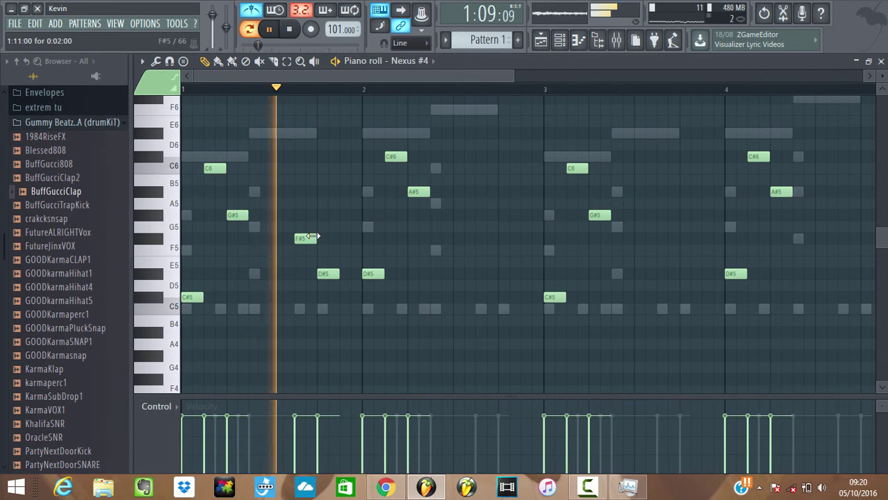
left_click_drag(318, 271, 319, 241)
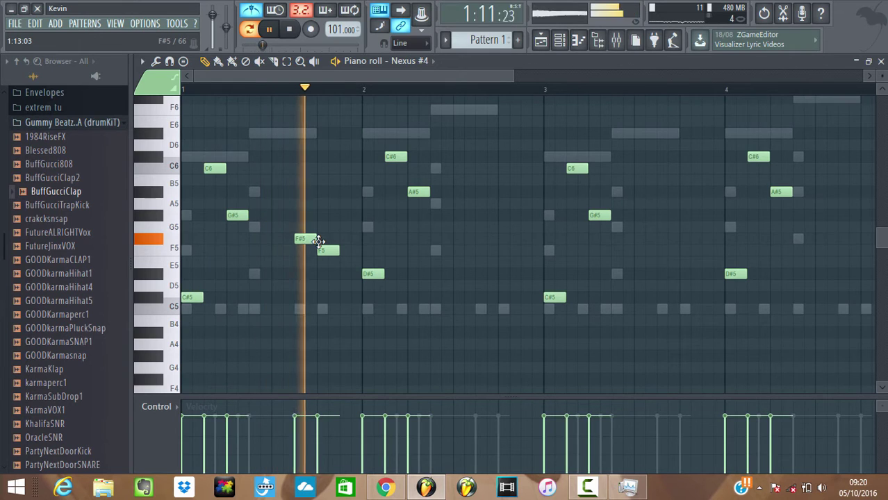
- Add two-step G#5, F#5 and F5 notes on steps 11, 13 and 15 of bar 2 for Nexus #4
left_click_drag(359, 74, 387, 76)
left_click(303, 89)
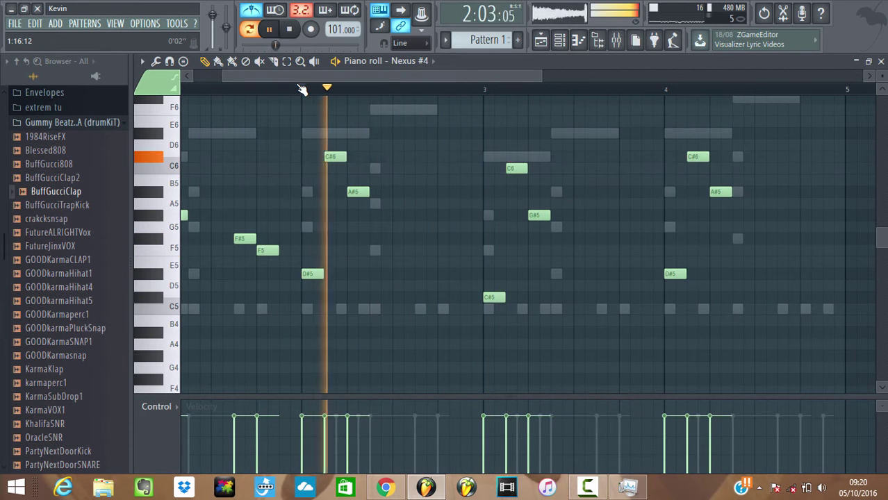
left_click(414, 215)
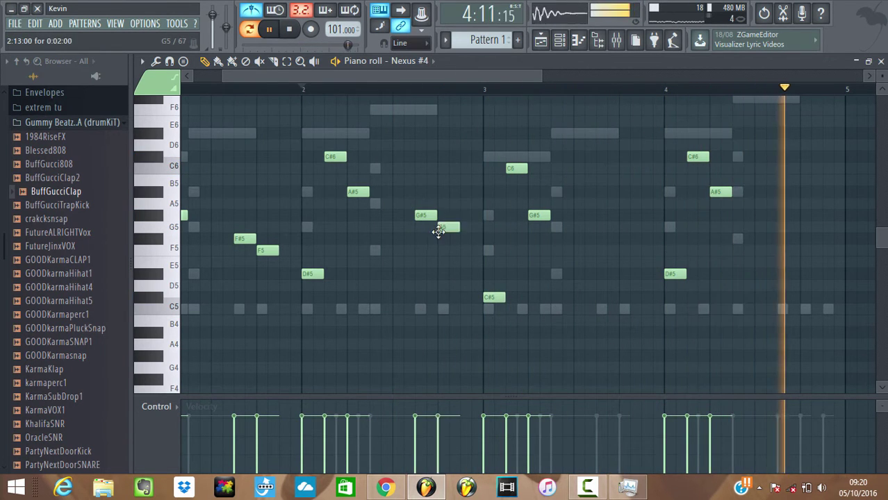
left_click(448, 227)
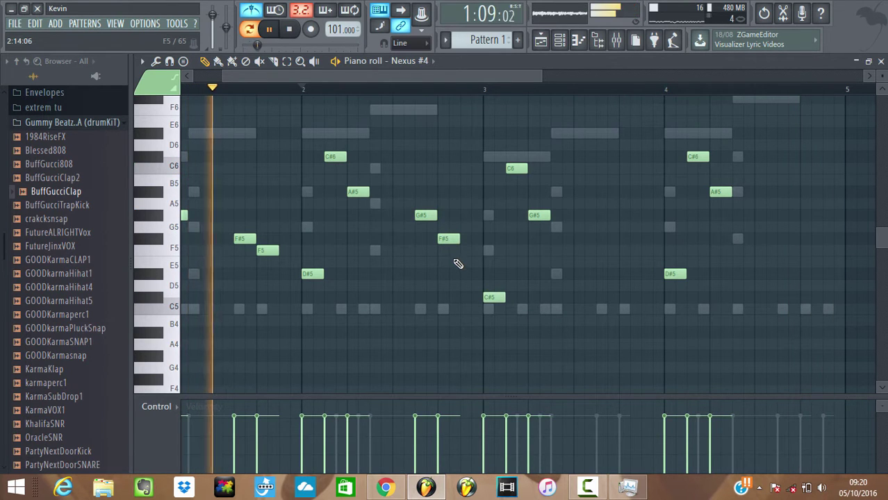
left_click(461, 251)
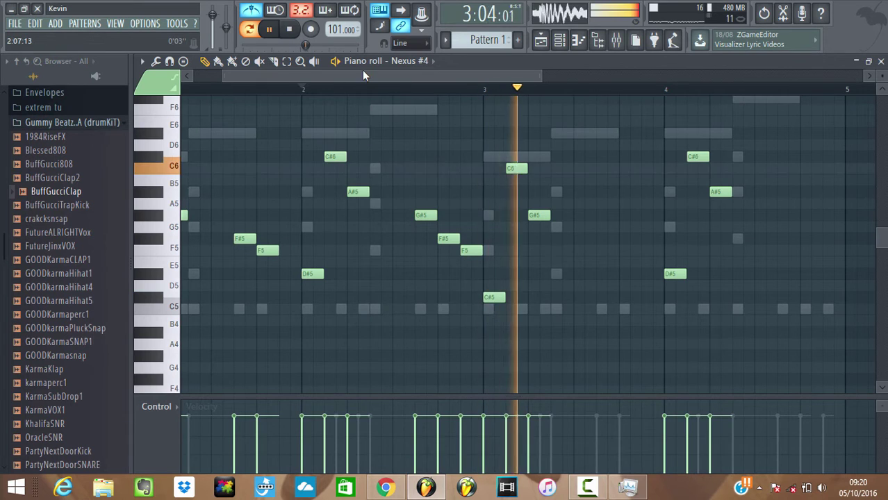
- Add two-step F#5 and F5 notes on steps 11 and 13 of bar 3 for Nexus #4
left_click_drag(361, 73, 198, 95)
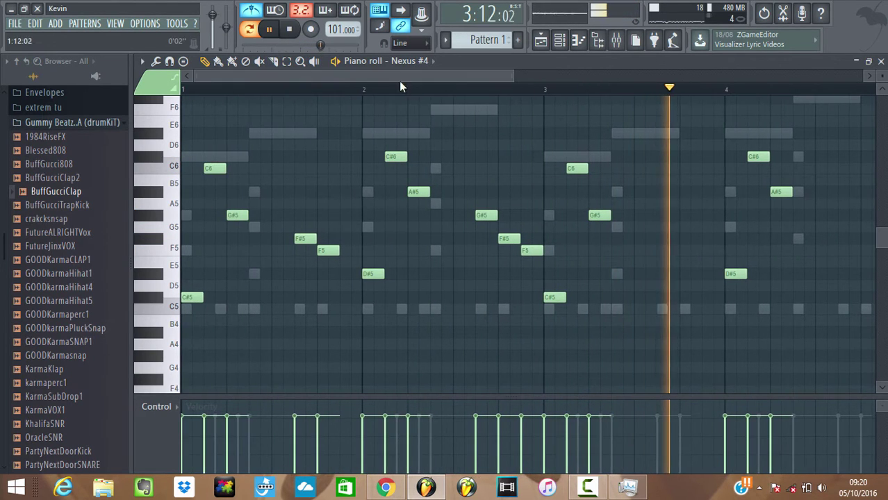
scroll(538, 82, "down", 2)
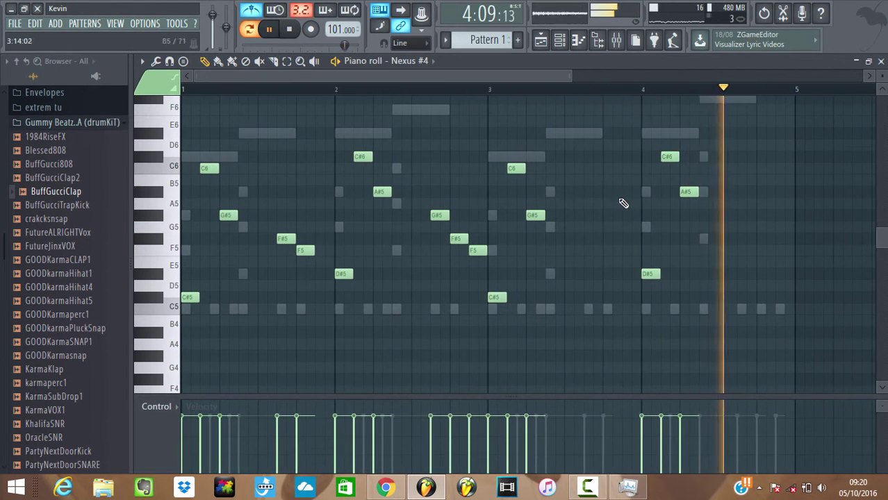
left_click(588, 239)
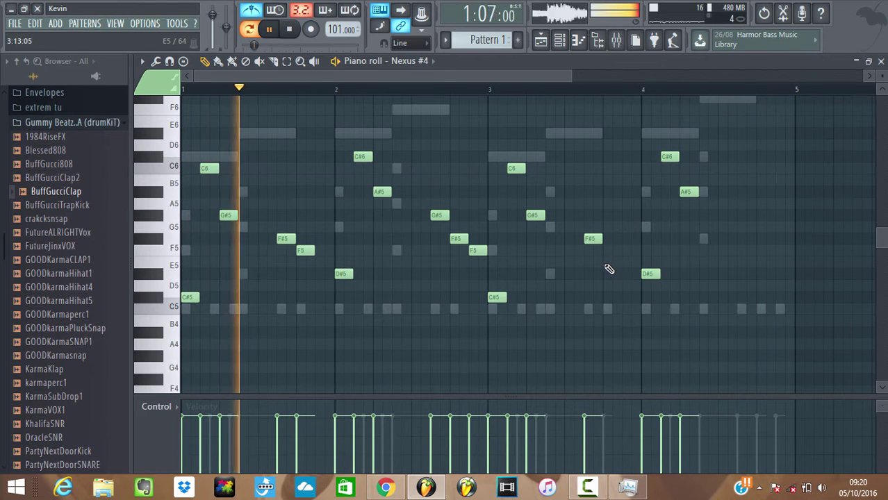
left_click(606, 250)
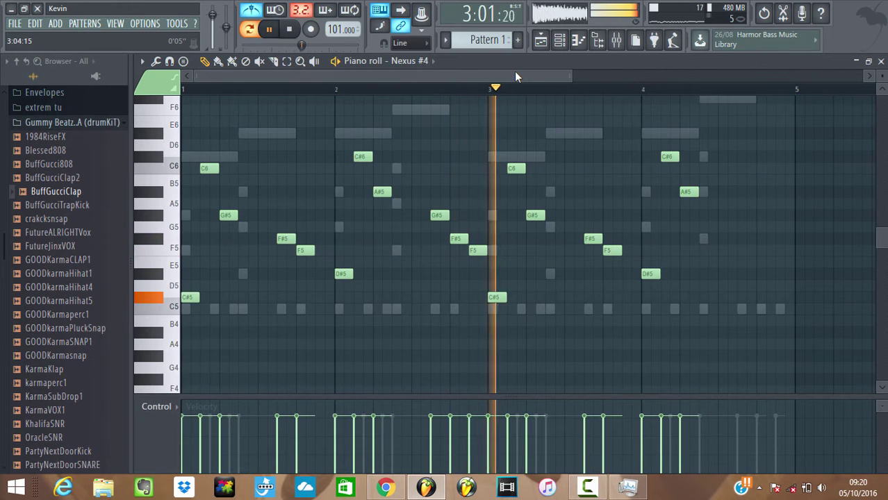
- Add two-step G#5 and F#5 notes on steps 13 and 15 of bar 4 for Nexus #4
left_click_drag(515, 71, 600, 88)
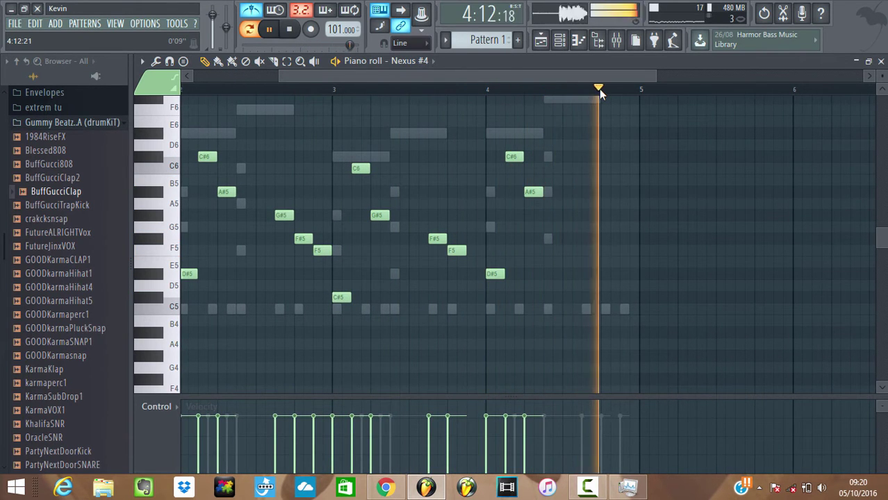
left_click(458, 89)
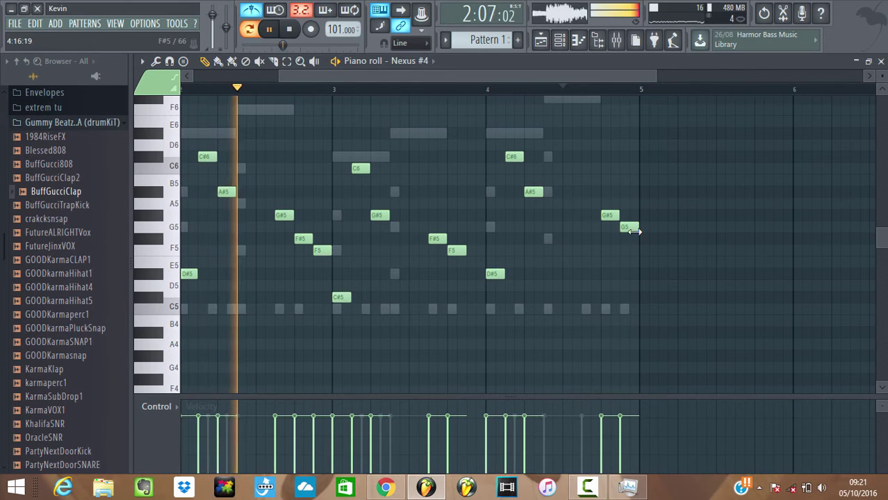
left_click(628, 241)
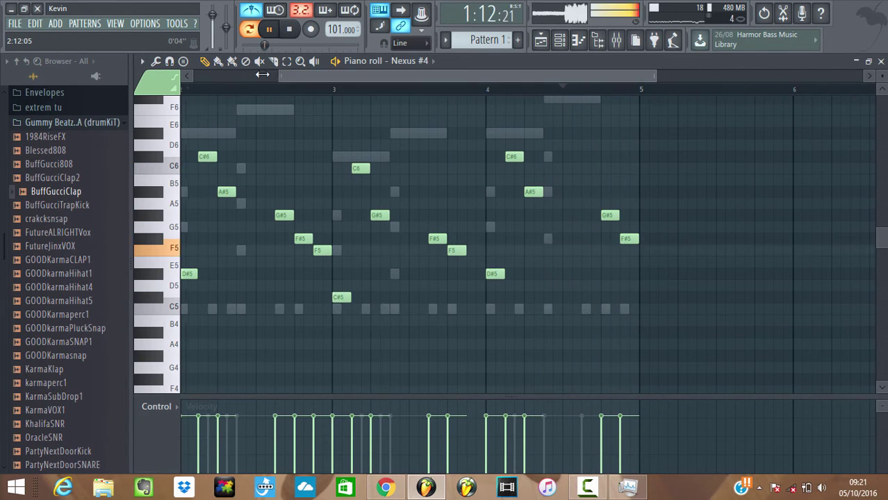
- Try the Nexus #4 melody one octave higher and return it to its original pitch
left_click_drag(281, 77, 199, 76)
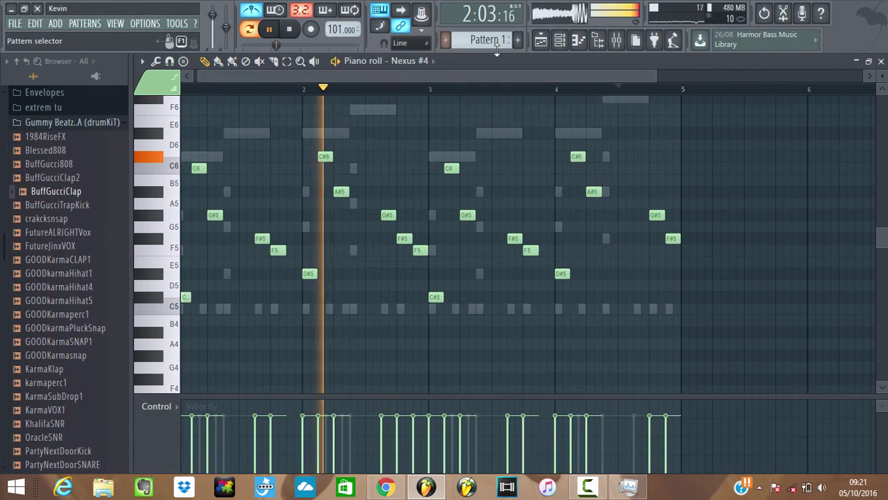
left_click(560, 45)
left_click(459, 237)
left_click(459, 237)
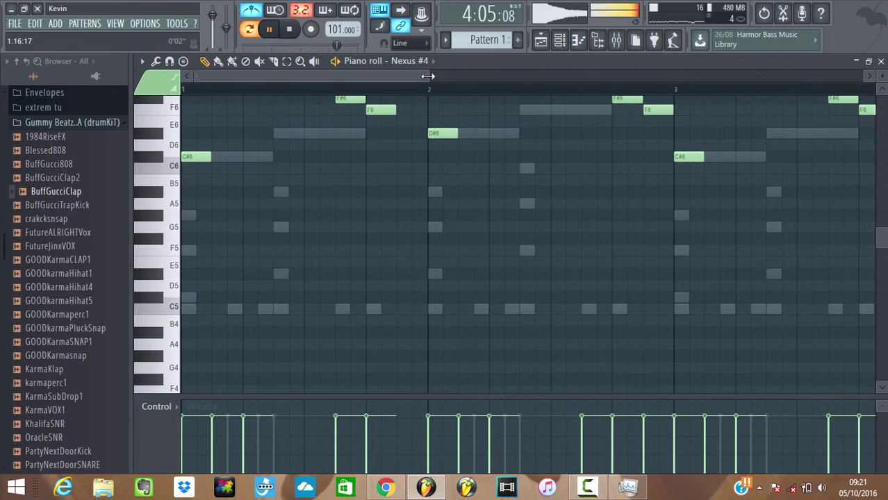
left_click_drag(428, 76, 642, 76)
left_click(559, 39)
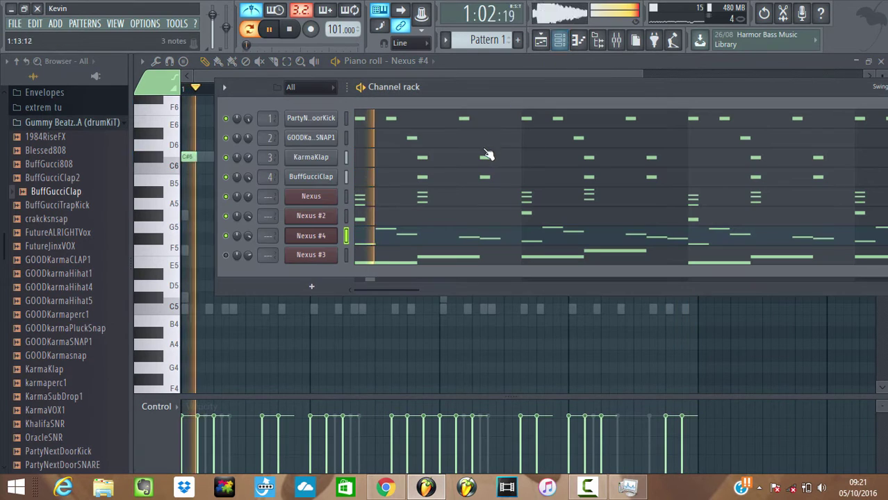
left_click(462, 245)
left_click(463, 244)
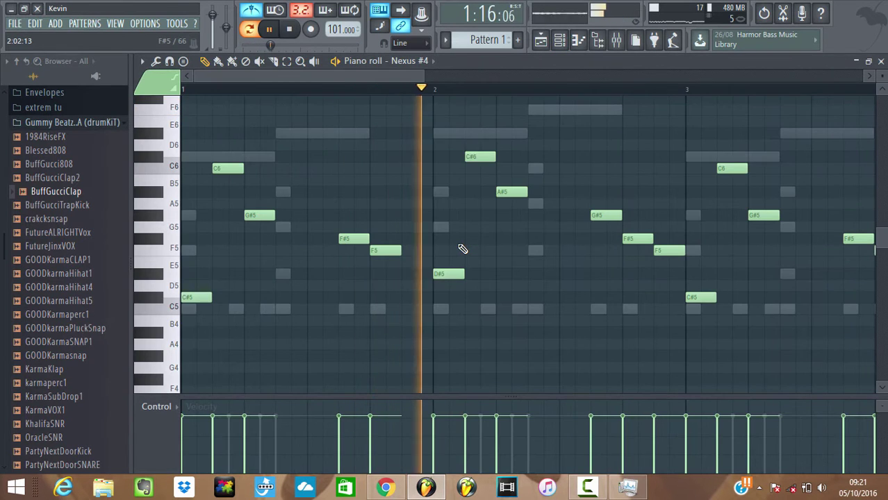
- Clone the Nexus #4 channel and load the London On Da Track - Pizzi preset in the clone
left_click(559, 39)
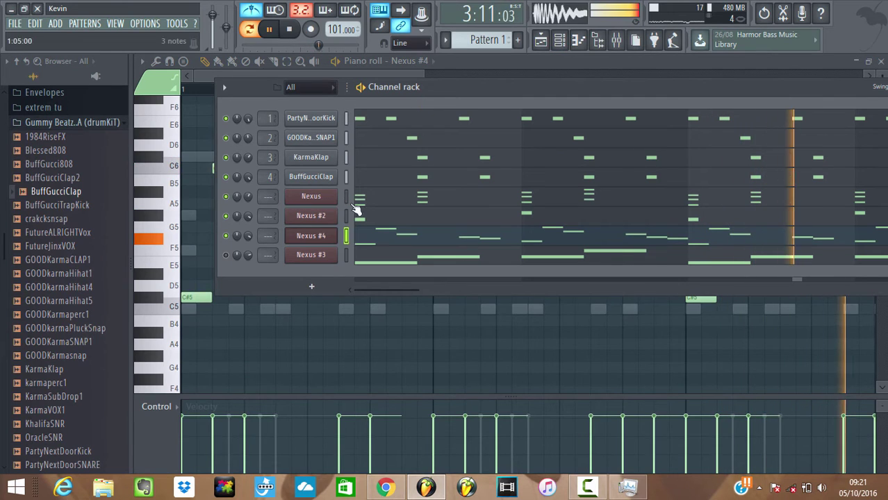
right_click(317, 236)
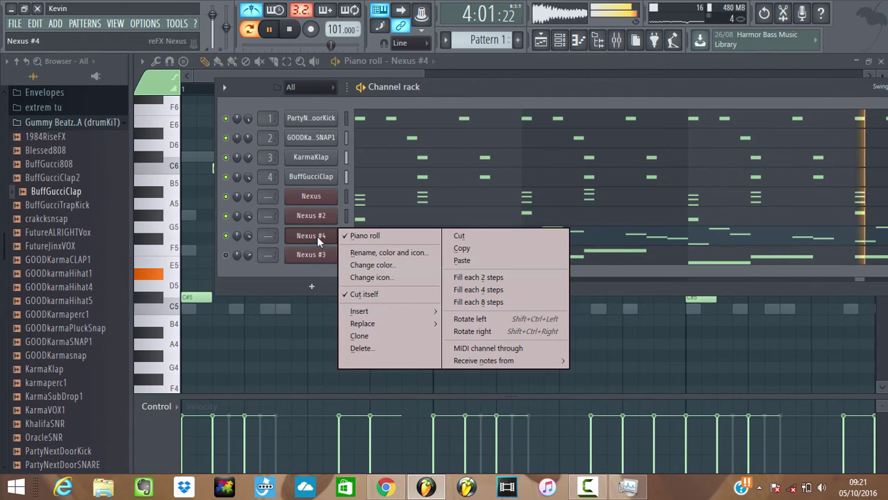
left_click(361, 337)
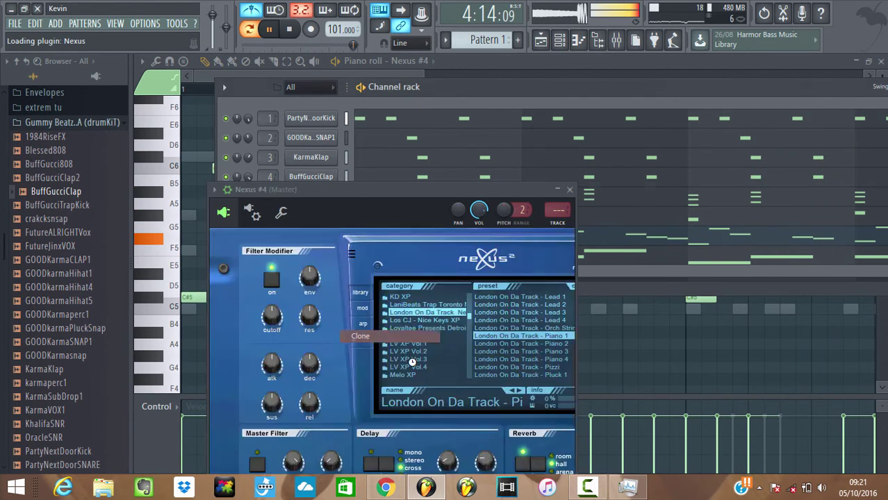
left_click(518, 364)
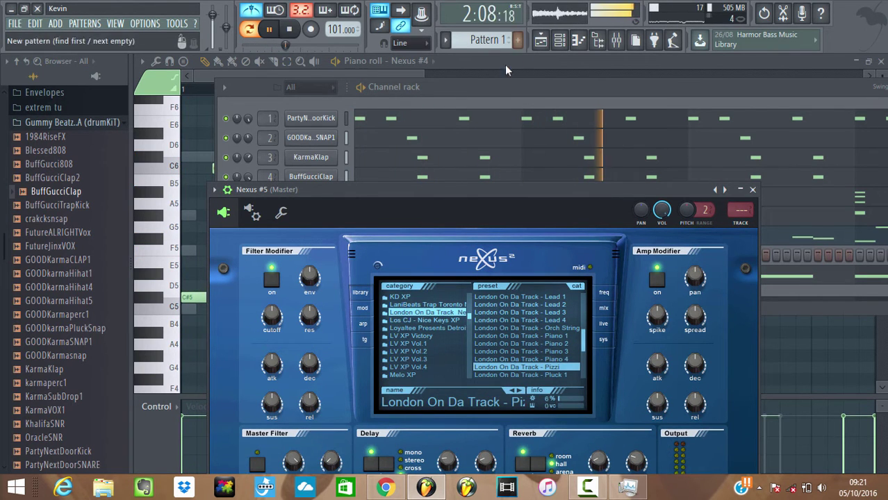
- Add one-step C#5, G#5 and F#5 notes on steps 1, 5 and 9 of bar 1 in the Nexus #5 piano roll
left_click(495, 85)
right_click(325, 256)
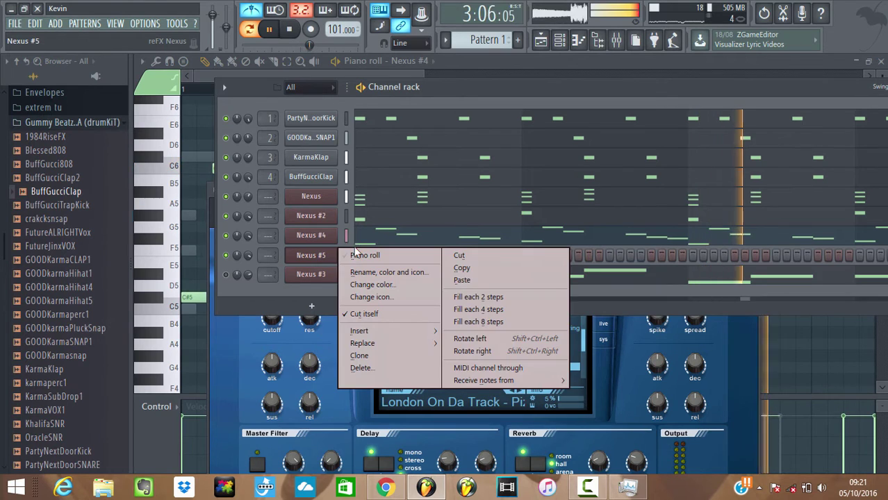
left_click(355, 255)
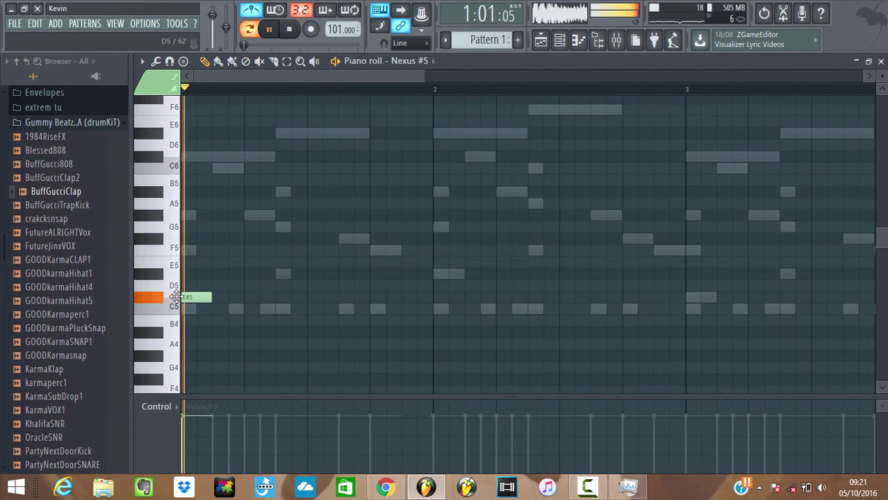
left_click_drag(209, 298, 193, 297)
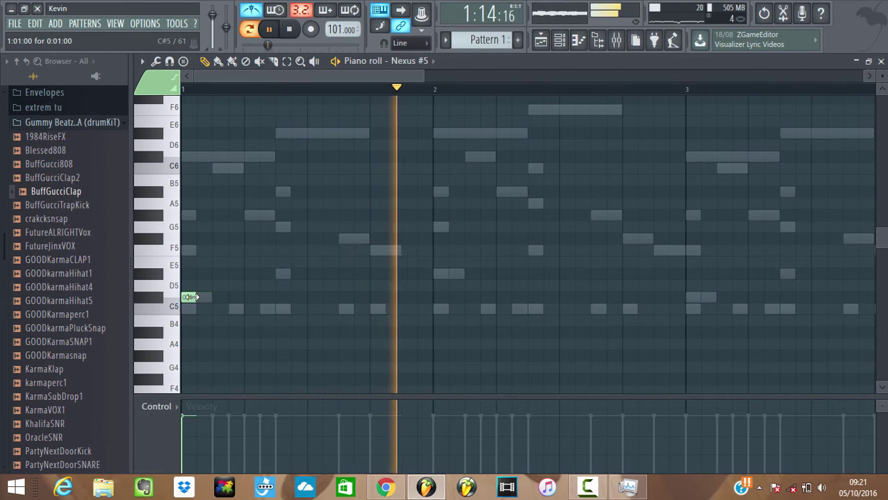
left_click(248, 215)
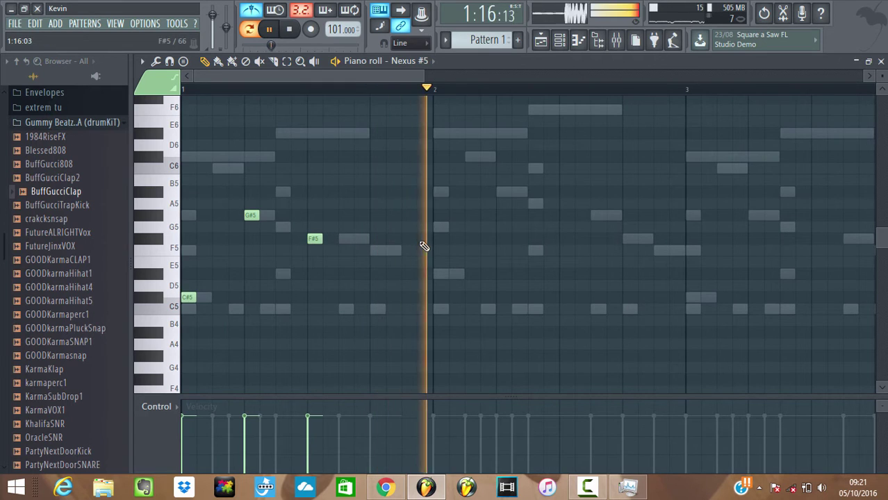
- Add one-step D#5, A#5 and G#5 notes on steps 1, 5 and 9 of bar 2 for Nexus #5
left_click(434, 274)
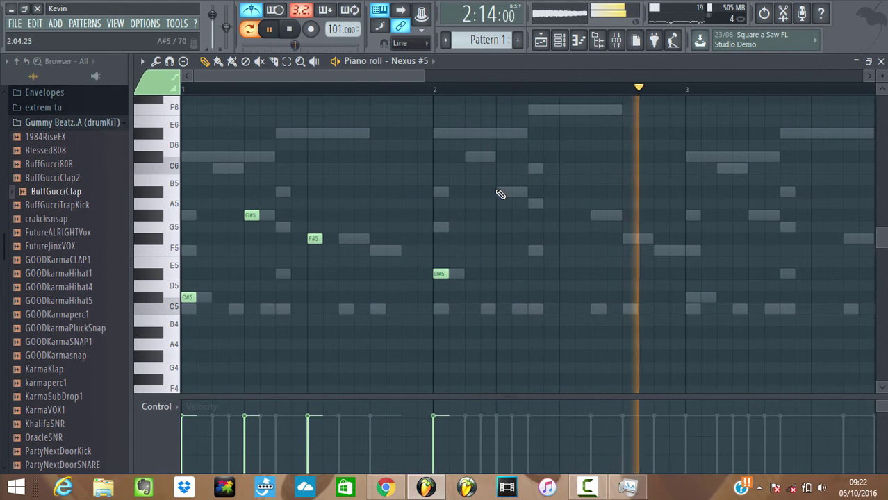
left_click(498, 193)
left_click(561, 240)
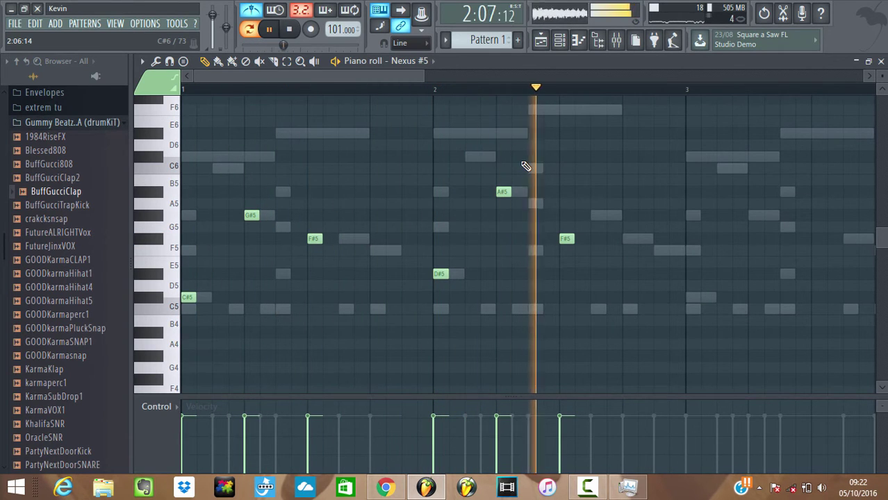
left_click_drag(565, 240, 560, 208)
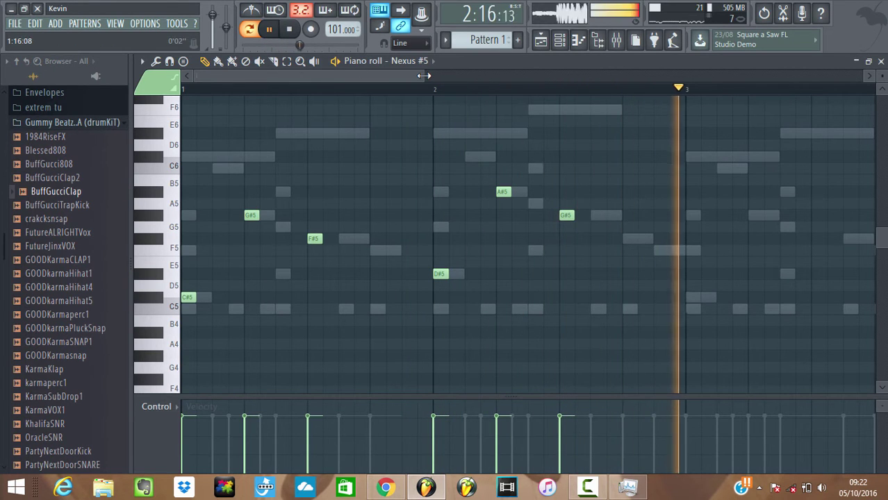
- Add one-step C#5, G#5 and F#5 notes on steps 1, 5 and 9 of bar 3 for Nexus #5
left_click_drag(424, 75, 640, 131)
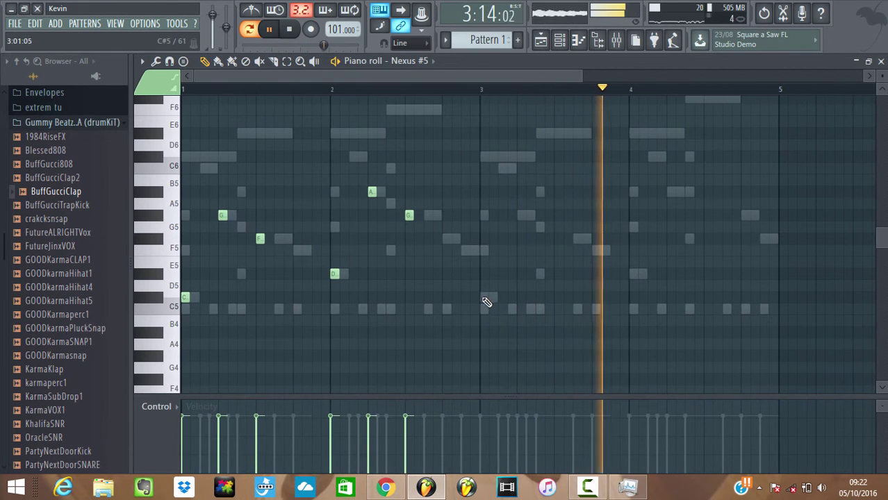
left_click(484, 299)
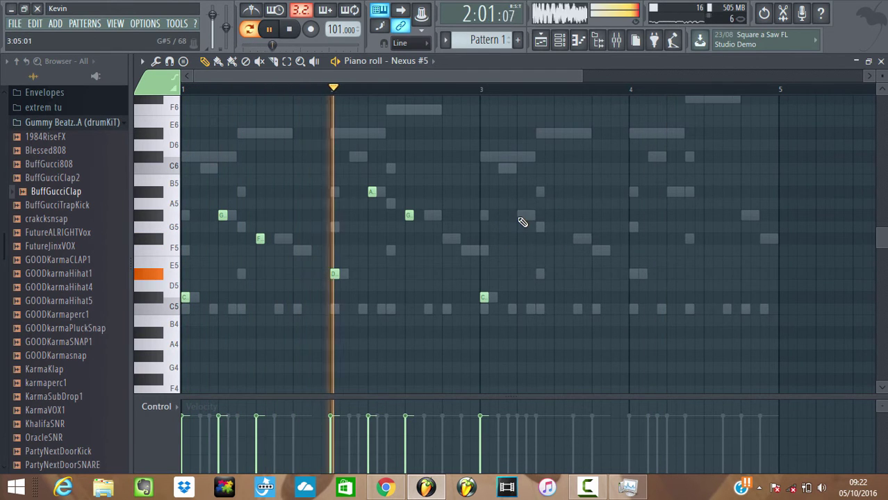
left_click(521, 214)
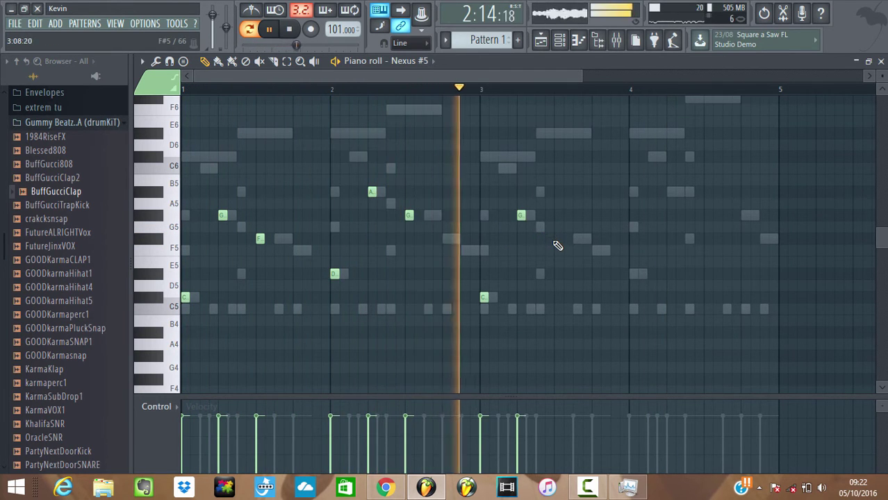
left_click(555, 239)
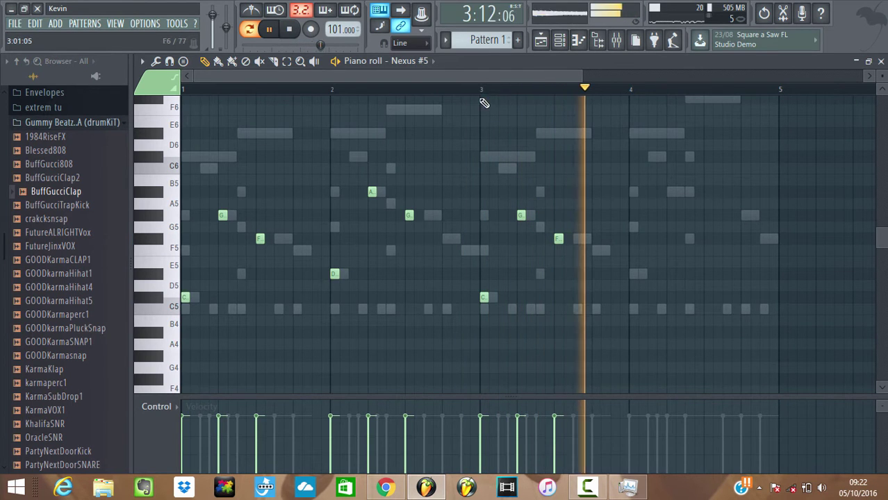
- Add one-step D#5, A#5 and F#5 notes on steps 1, 5 and 9 of bar 4 for Nexus #5
left_click_drag(478, 76, 546, 113)
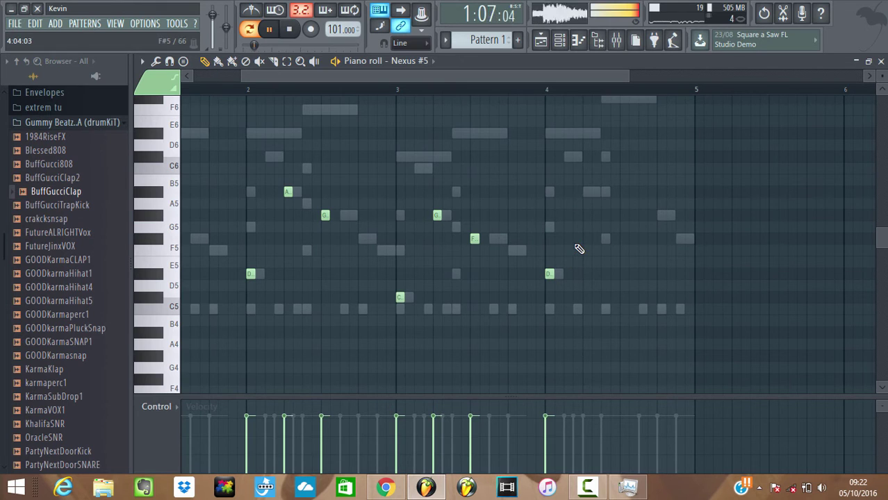
left_click(587, 192)
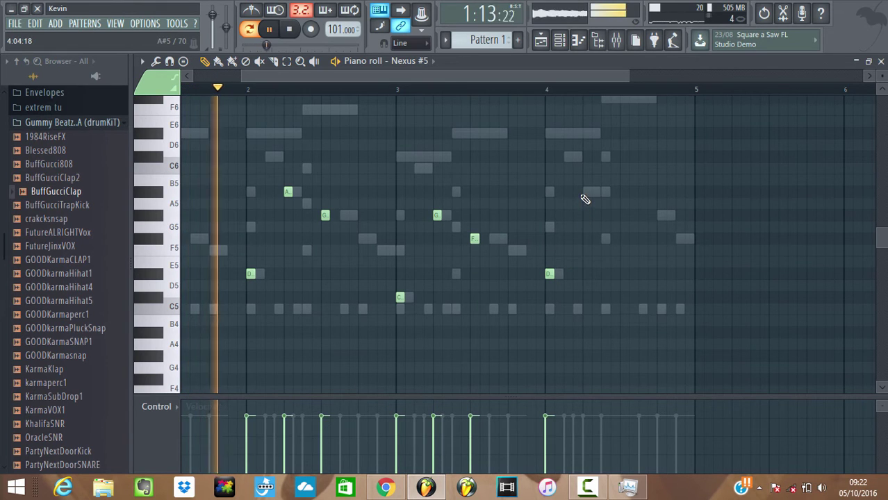
left_click(620, 239)
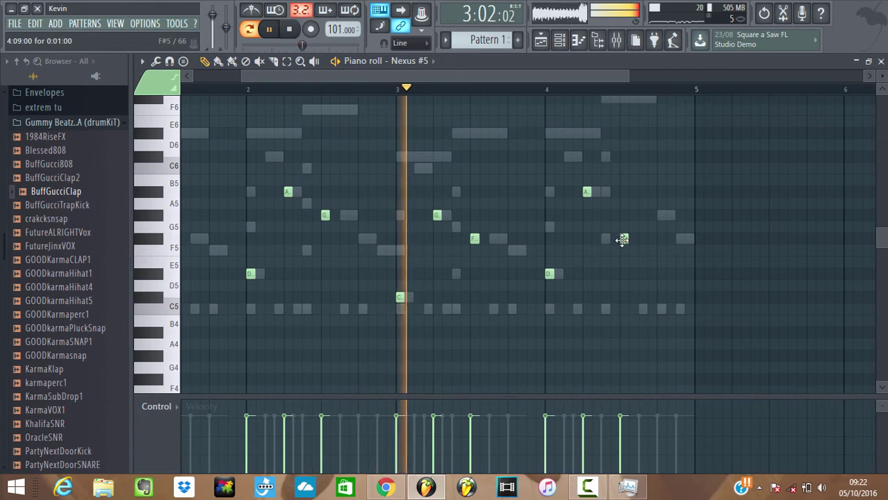
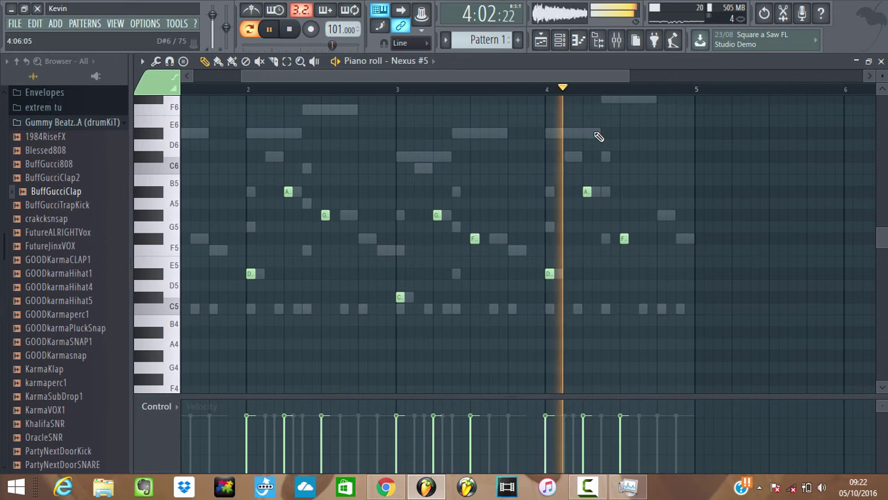
- Unmute the Nexus #3 channel and adjust its channel volume during playback
left_click(560, 40)
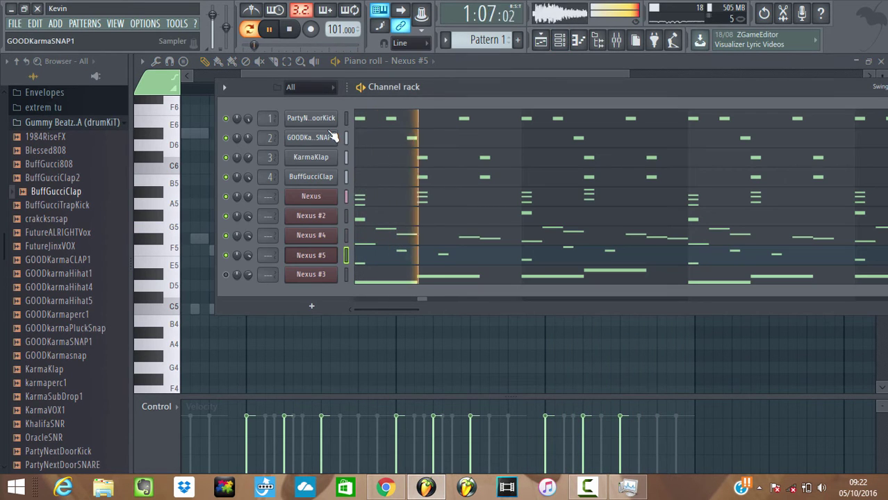
left_click(559, 41)
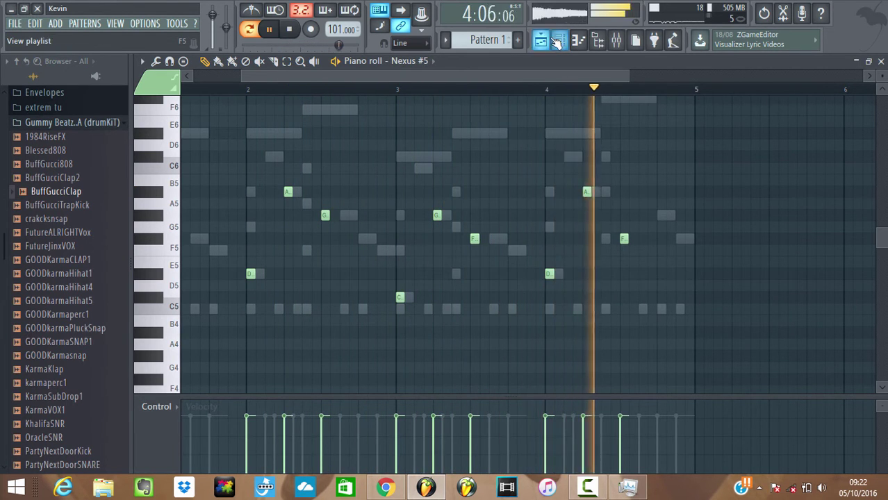
left_click(560, 41)
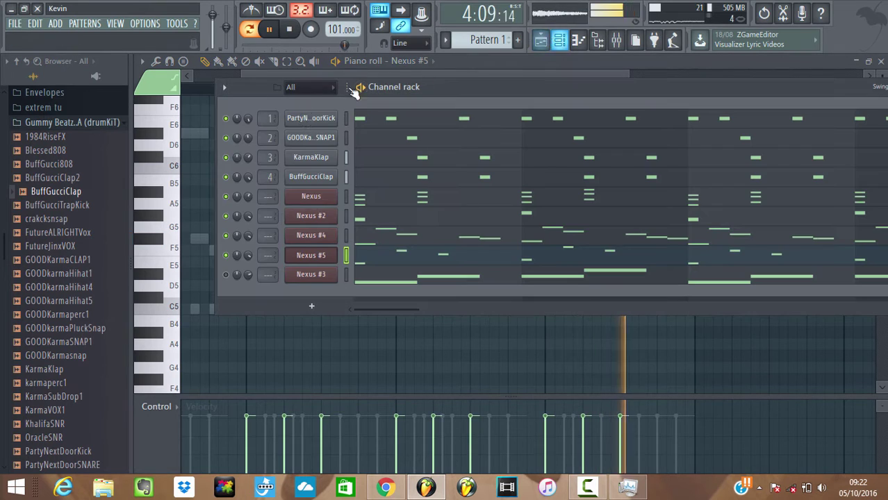
left_click(225, 275)
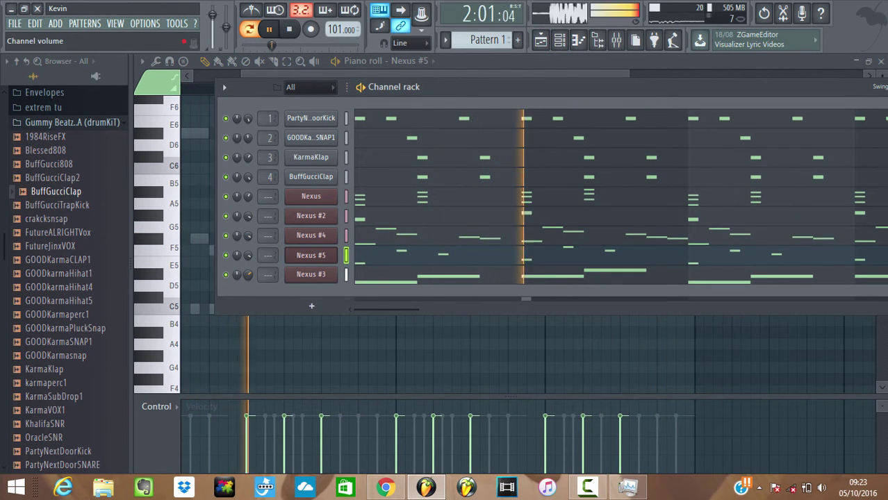
left_click_drag(249, 274, 249, 271)
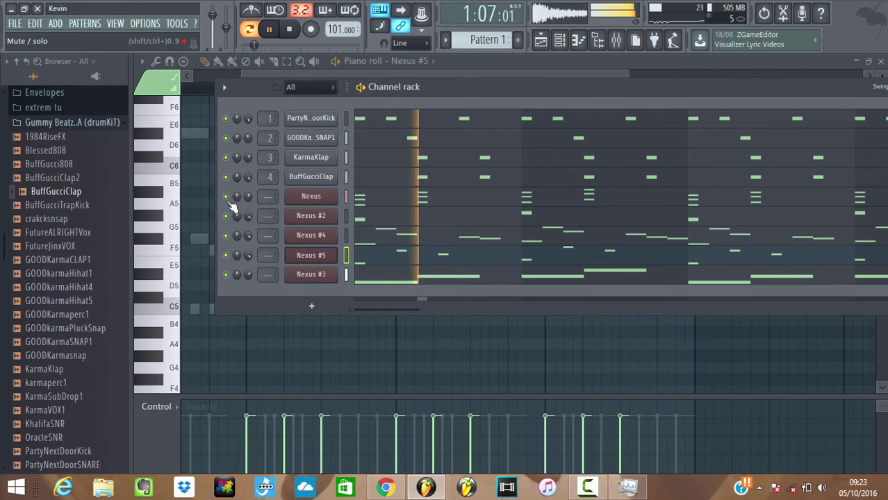
- Stop playback and insert the GOODkarmaHihat4 sample as a new channel between the kick and the snap
left_click(88, 279)
key("space")
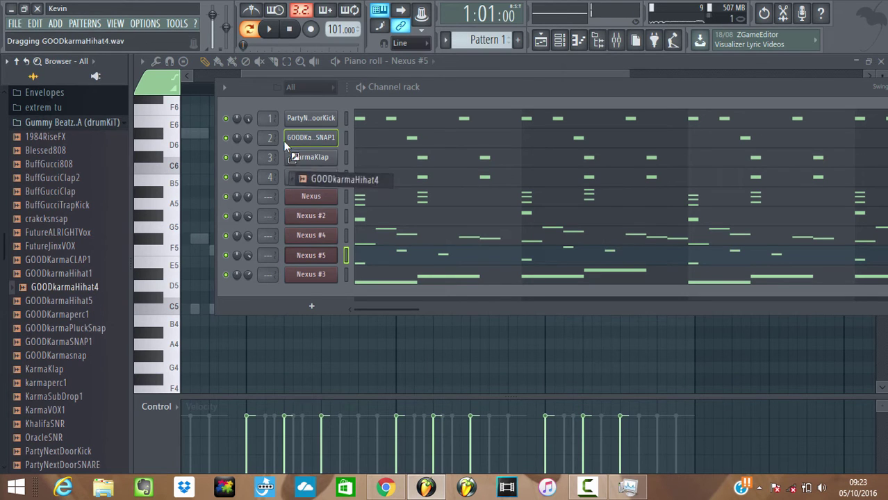
left_click_drag(249, 128, 244, 127)
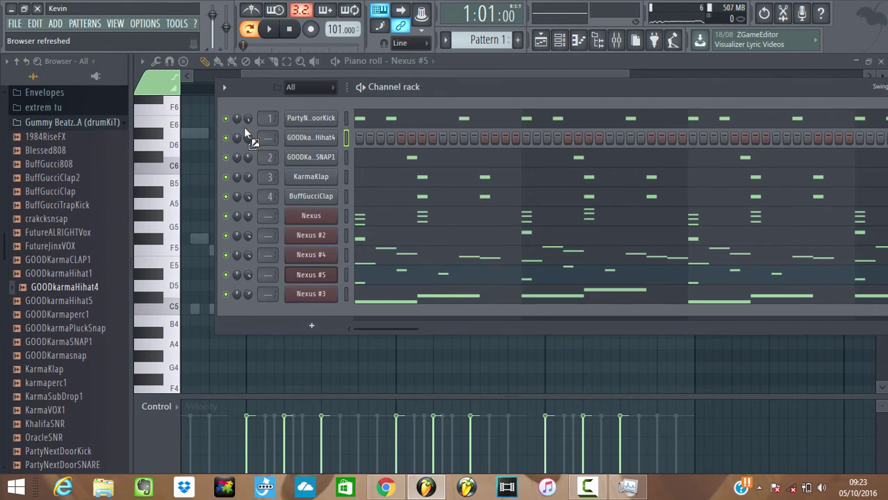
- Play the pattern and raise the system volume to 48
key("space")
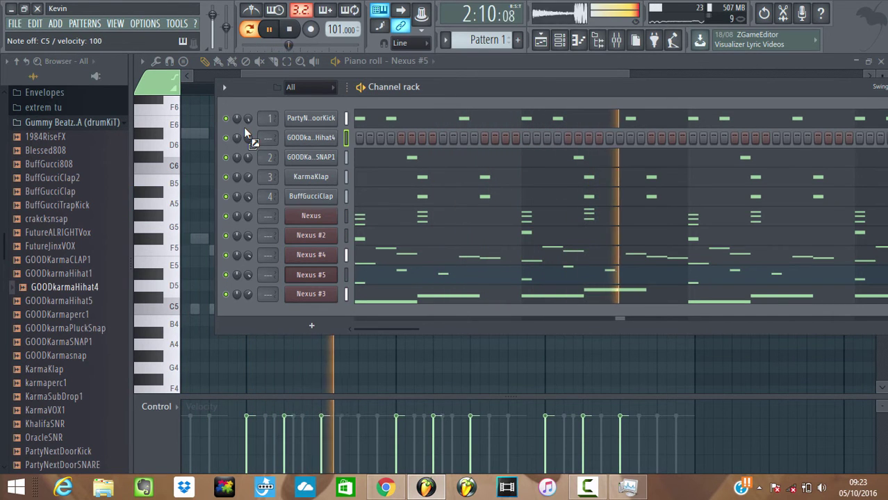
key("XF86AudioRaiseVolume")
key("XF86AudioRaiseVolume")
key("XF86AudioRaiseVolume")
key("XF86AudioRaiseVolume")
key("XF86AudioRaiseVolume")
key("XF86AudioRaiseVolume")
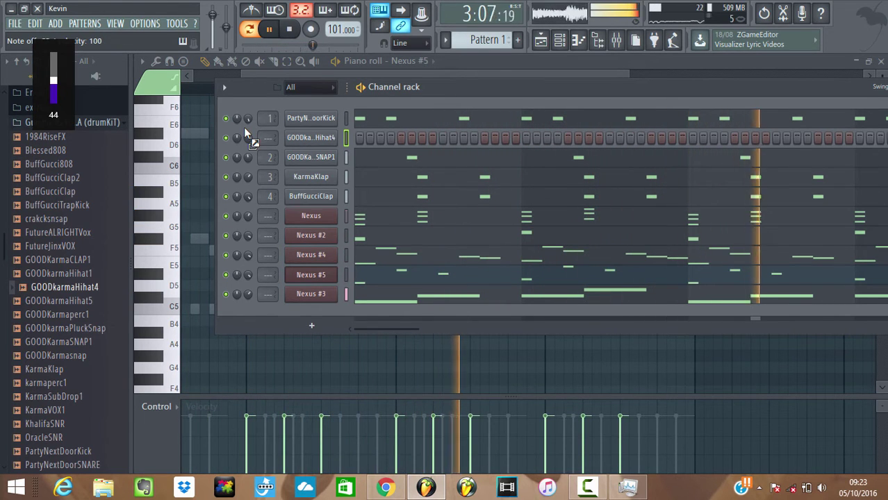
- Solo the PartyNextDoorKick channel, then re-enable the GOODKarmaSNAP1, KarmaKlap and BuffGucciClap channels during playback
right_click(227, 120)
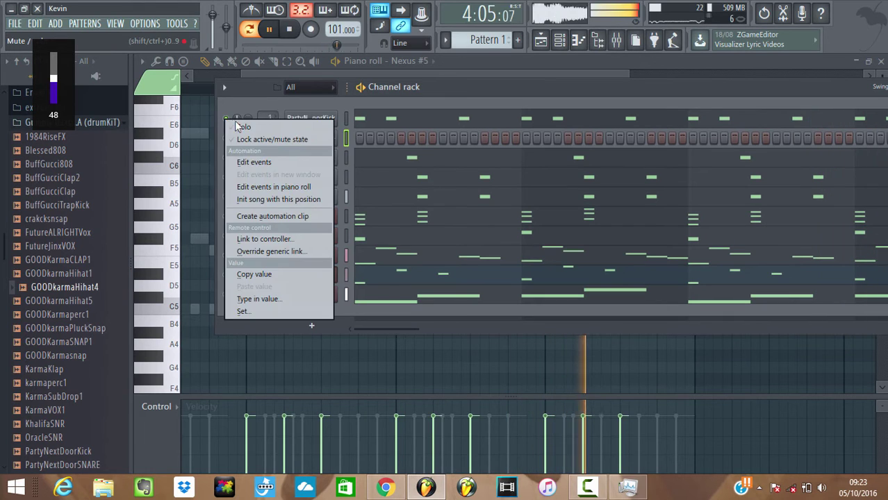
left_click(241, 127)
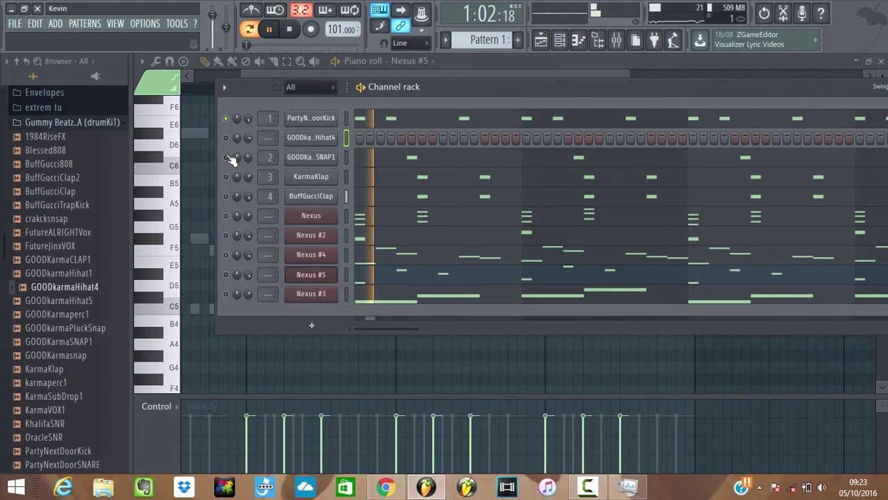
left_click(226, 176)
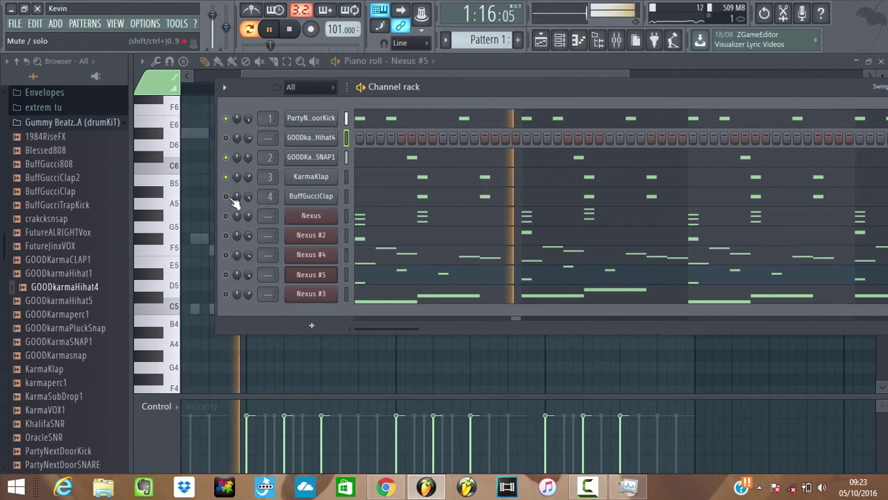
- View the drum levels in the full-size mixer during playback, then return to the channel rack
left_click(623, 42)
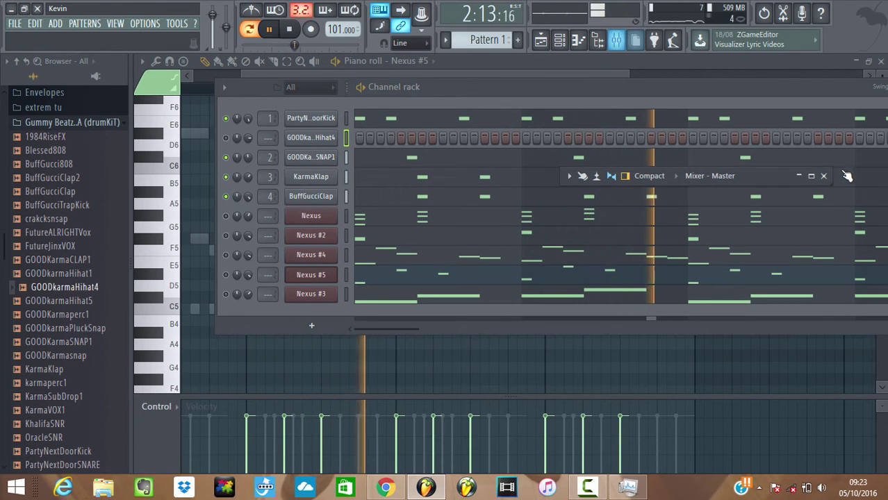
left_click(813, 177)
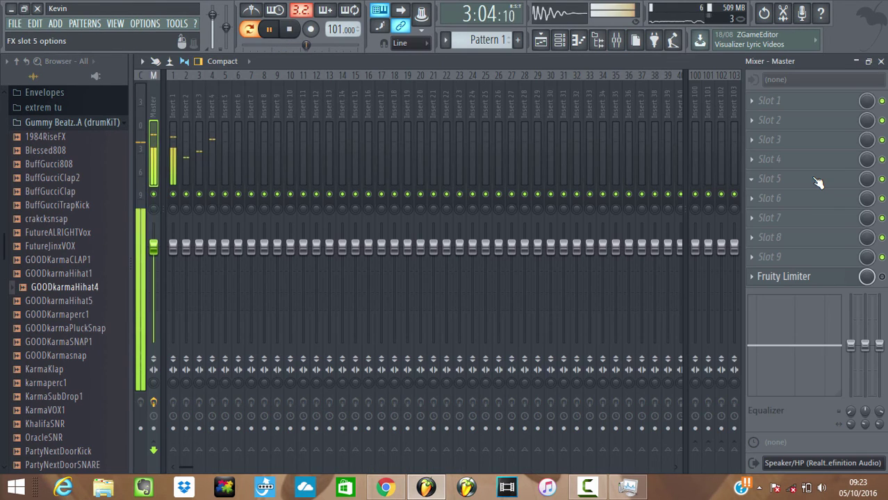
left_click(863, 63)
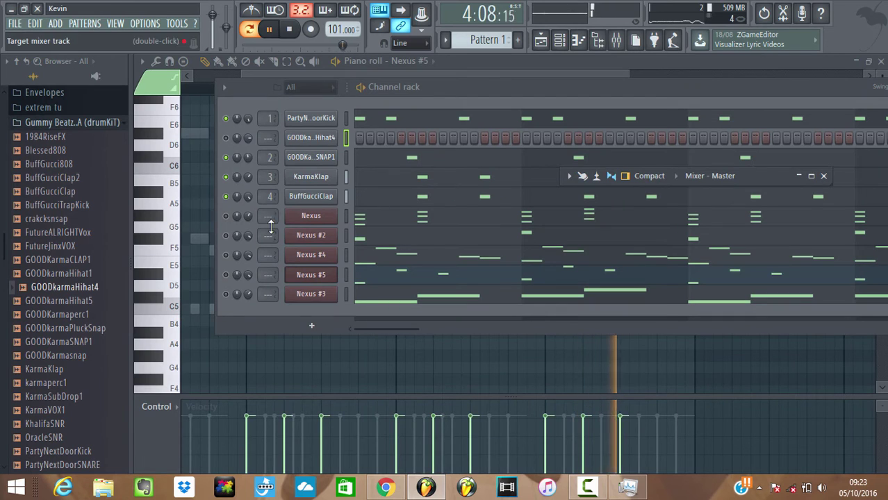
- Re-enable the Nexus, Nexus #2, Nexus #4, Nexus #5 and Nexus #3 channels one by one, rebalancing their volume and panning
left_click_drag(250, 216, 251, 221)
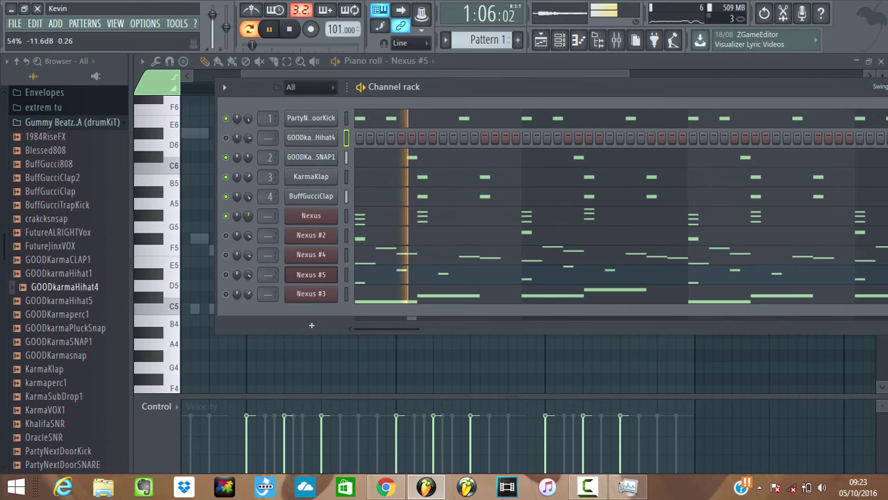
left_click(226, 236)
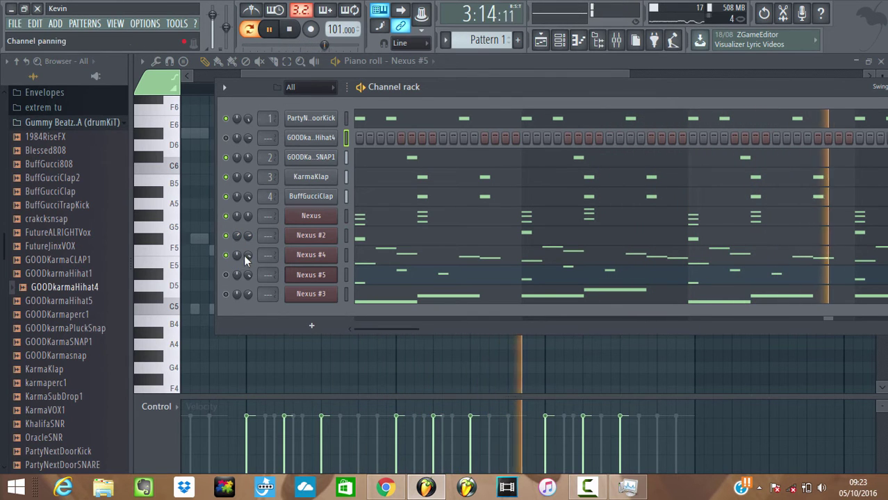
left_click_drag(246, 255, 246, 251)
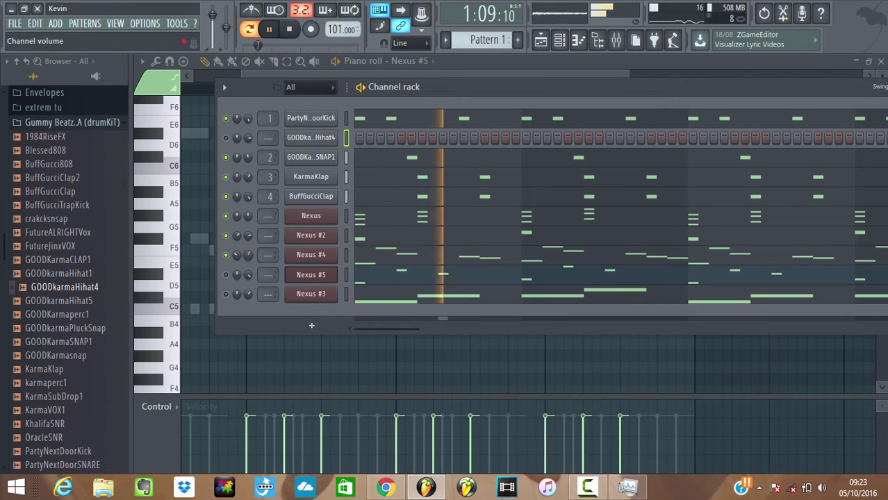
left_click_drag(248, 255, 248, 271)
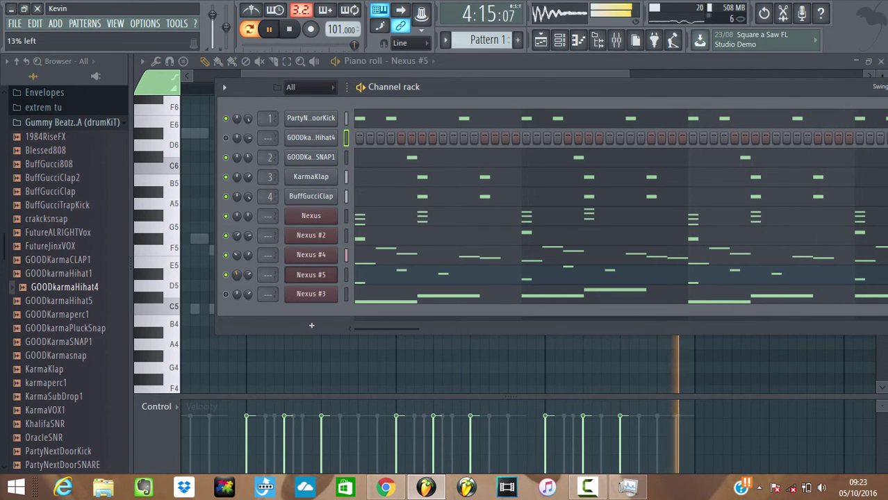
left_click_drag(237, 275, 248, 305)
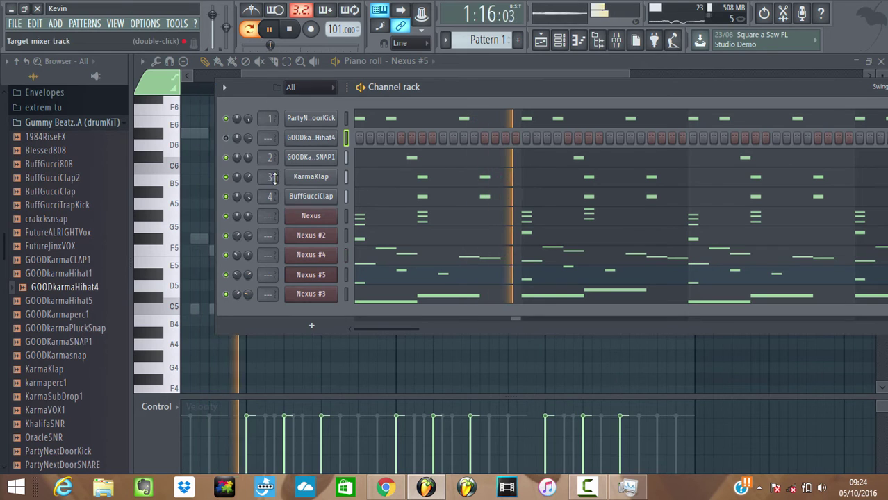
- Open the GOODkarmaHihat4 piano roll and add one-step C5 notes on steps 1, 4, 8, 9 and 10 of bar 1
right_click(310, 141)
left_click(355, 142)
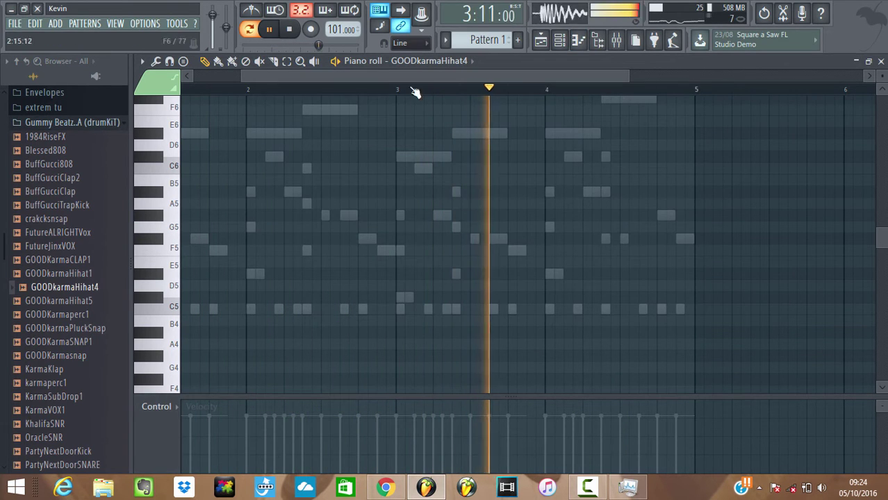
scroll(278, 83, "up", 2)
left_click(186, 309)
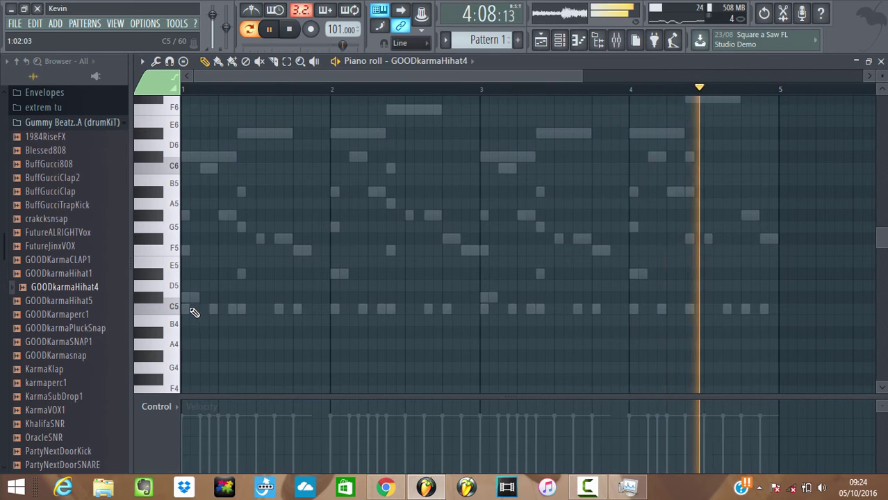
left_click(213, 308)
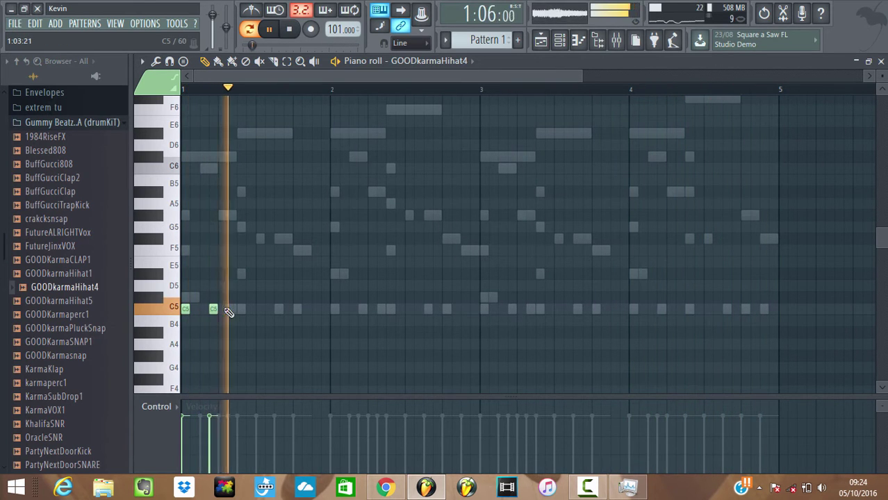
left_click(250, 308)
left_click(259, 309)
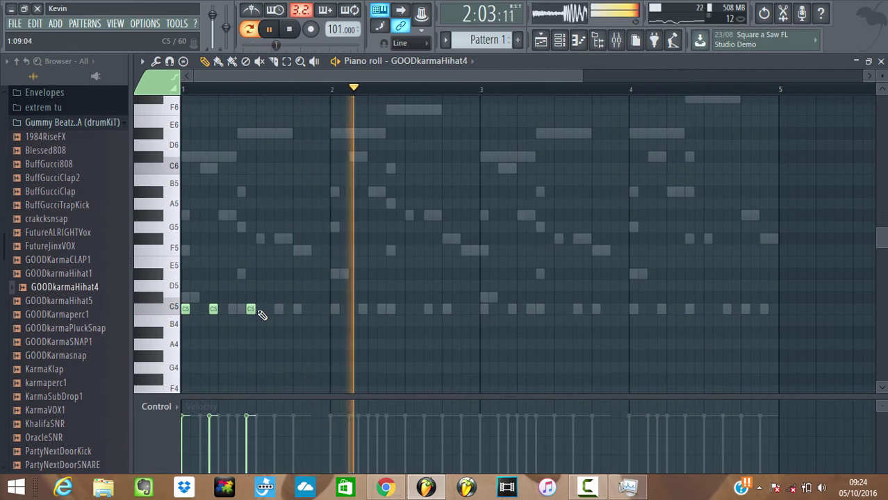
left_click(269, 308)
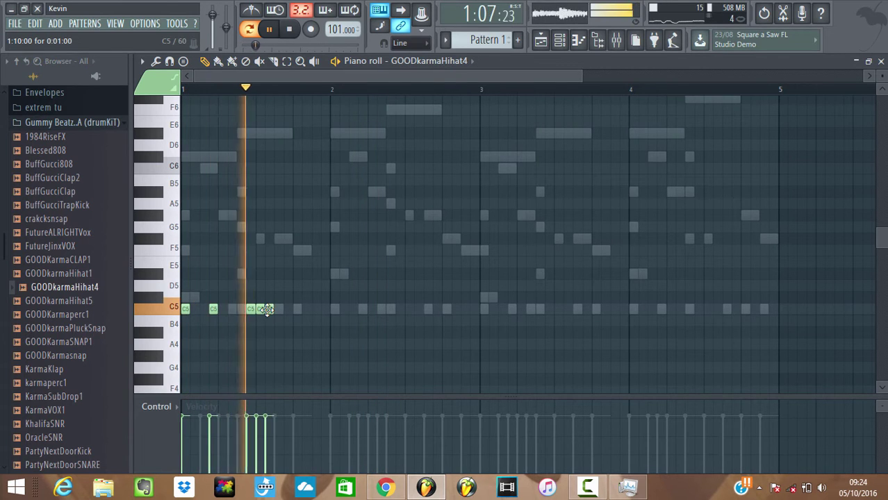
- Add one-step C5 hi-hat notes on steps 1, 4 and 8 to 11 of bar 2, plus step 11 of bar 1
left_click(332, 309)
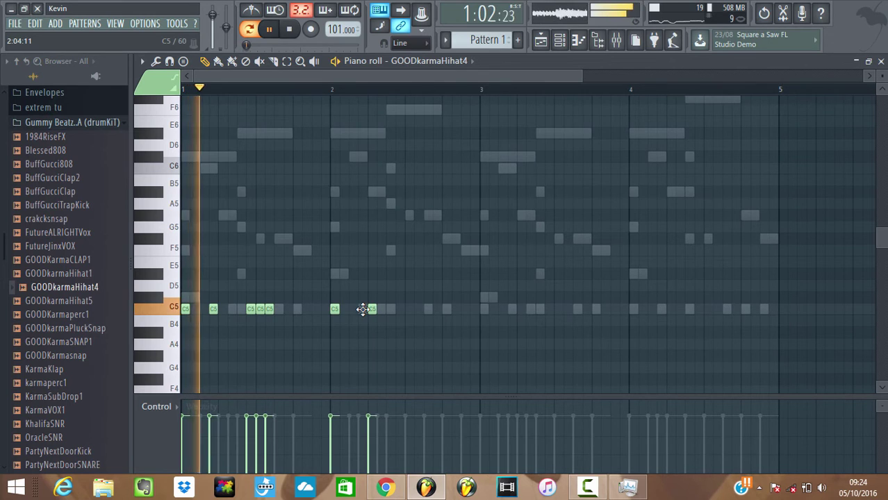
left_click_drag(370, 310, 363, 309)
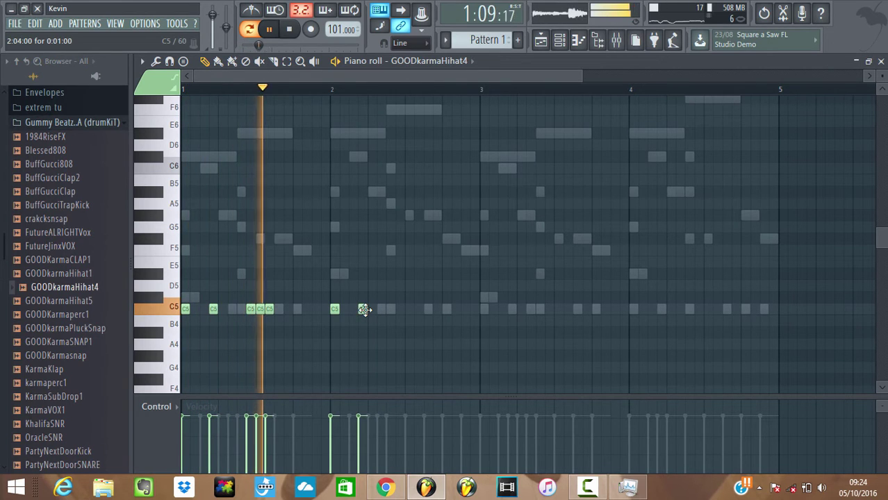
left_click(277, 308)
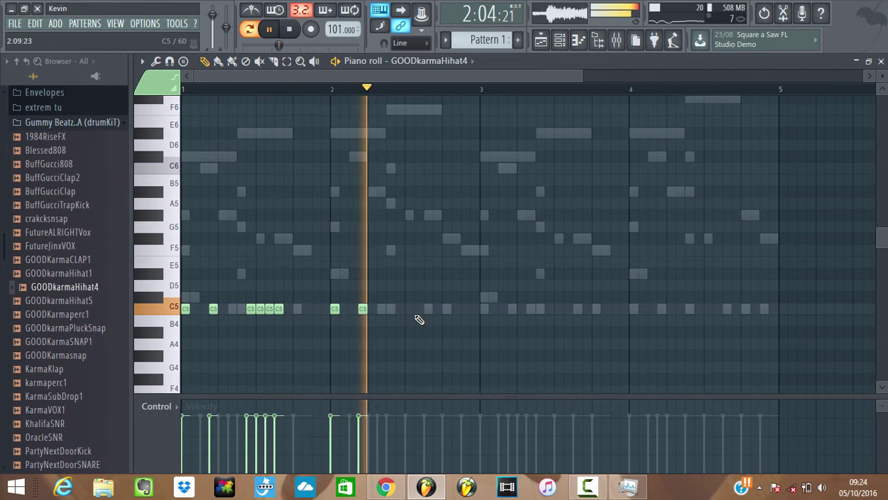
left_click(406, 309)
left_click(401, 309)
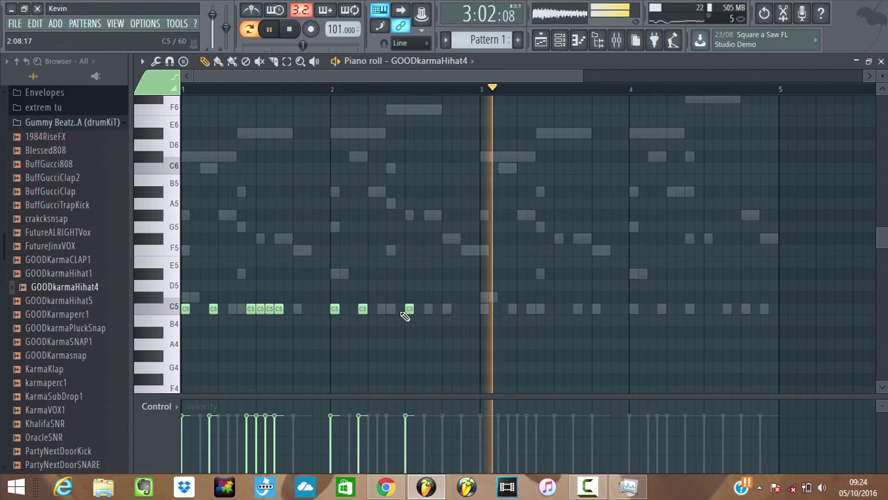
left_click(428, 309)
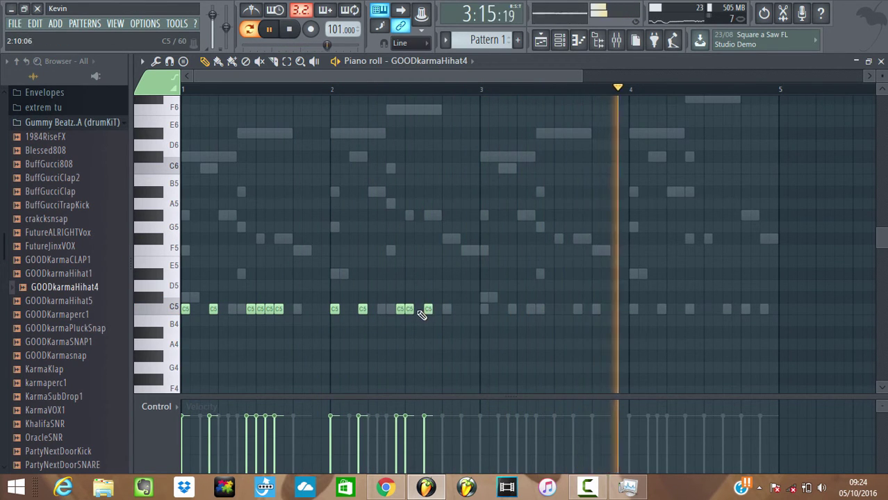
left_click(419, 309)
key("space")
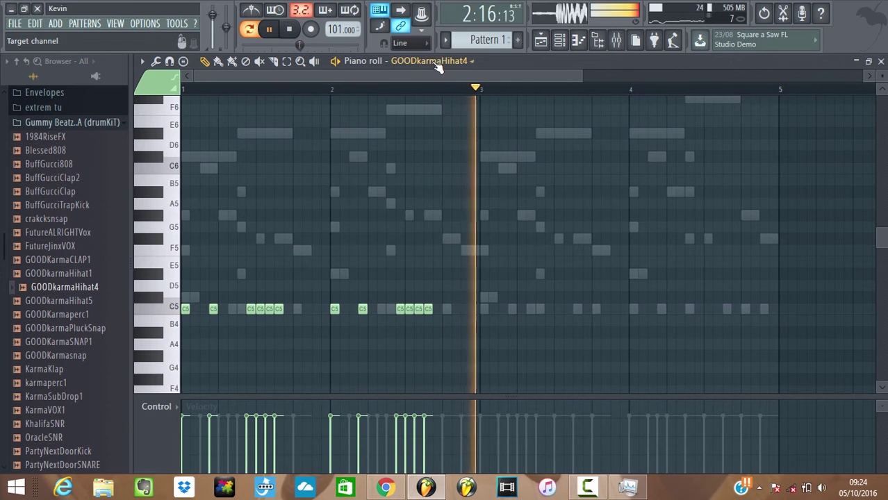
- Add one-step C5 hi-hat notes on steps 1, 4 and 8 to 11 of bar 3
left_click(482, 310)
left_click(511, 309)
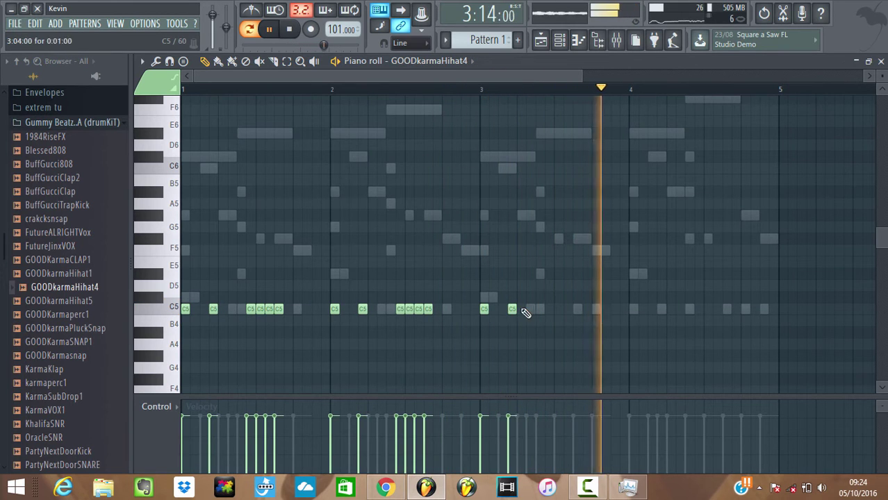
left_click(549, 309)
left_click(558, 309)
left_click(576, 309)
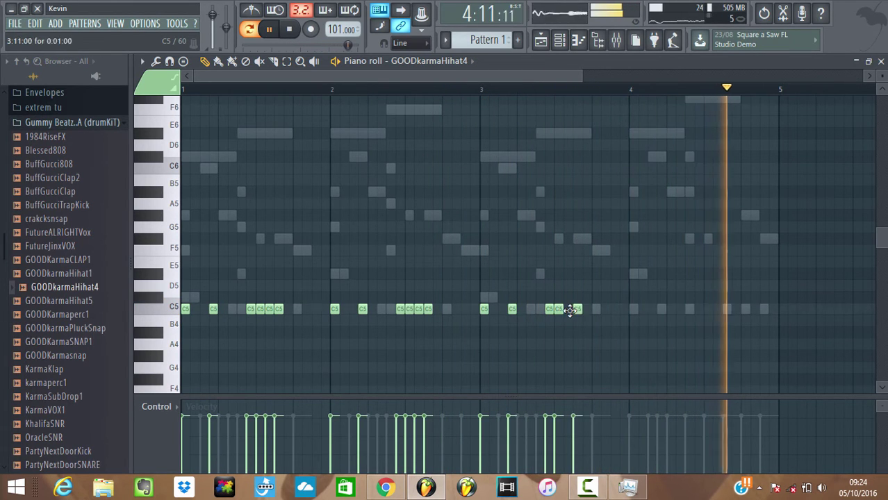
left_click(569, 309)
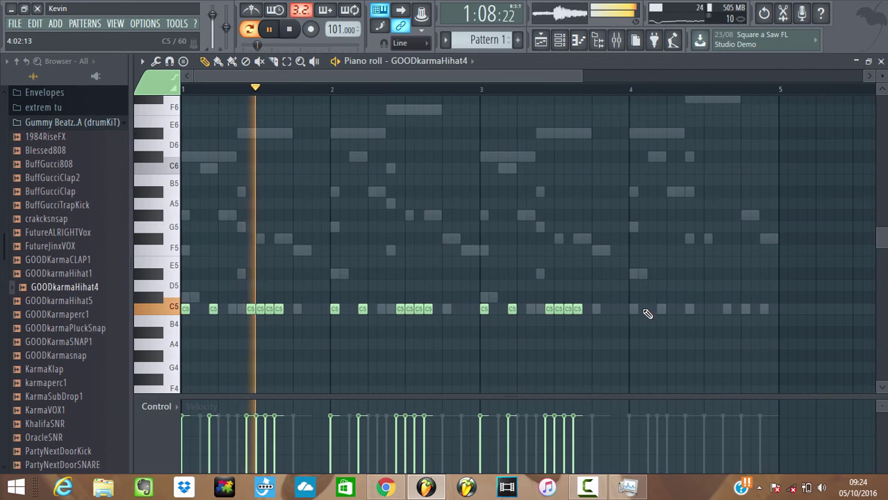
- Add C5 hi-hat notes on steps 1, 4, 9, 10, 12 and 14 to 16 of bar 4, ramping the last three velocities upward
left_click(633, 310)
left_click(661, 310)
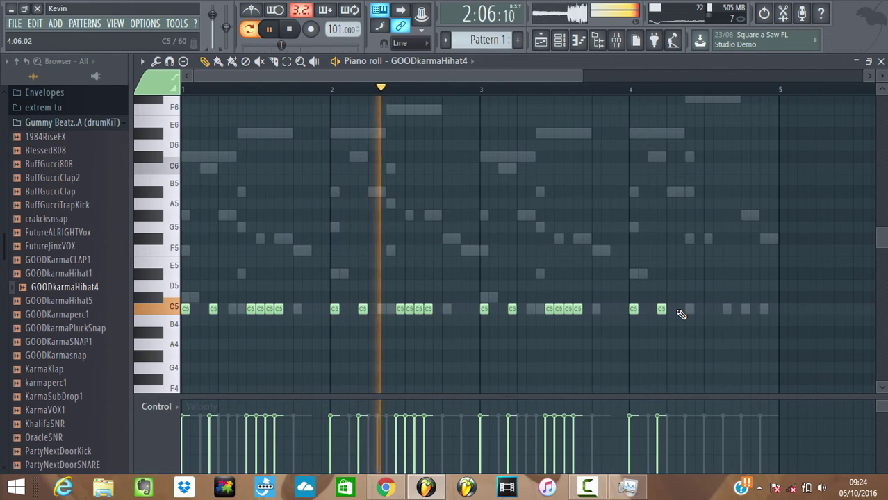
left_click_drag(473, 80, 578, 126)
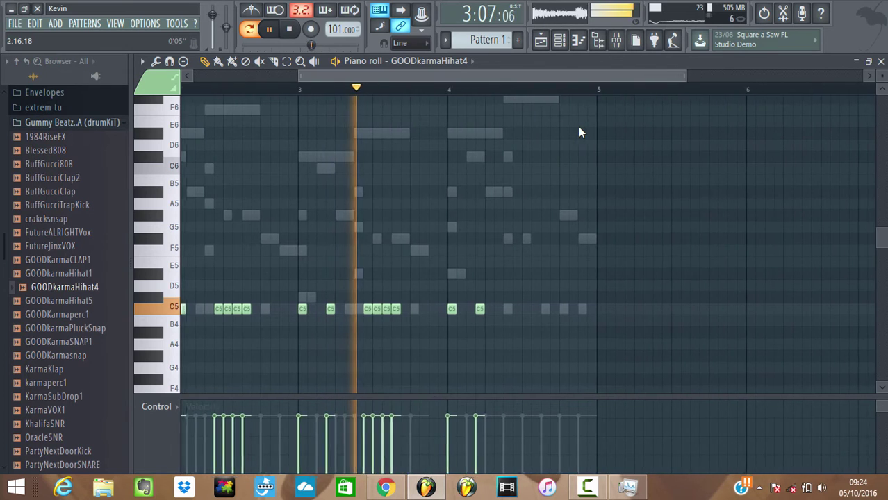
left_click(522, 310)
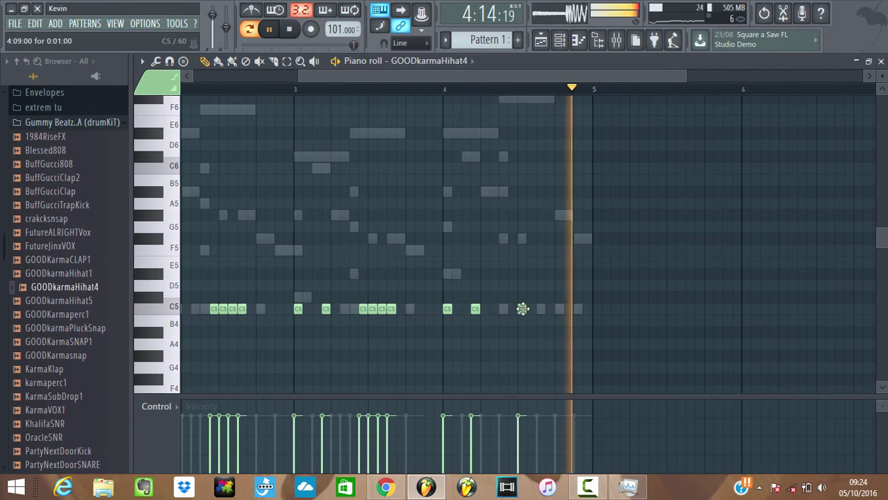
left_click(577, 309)
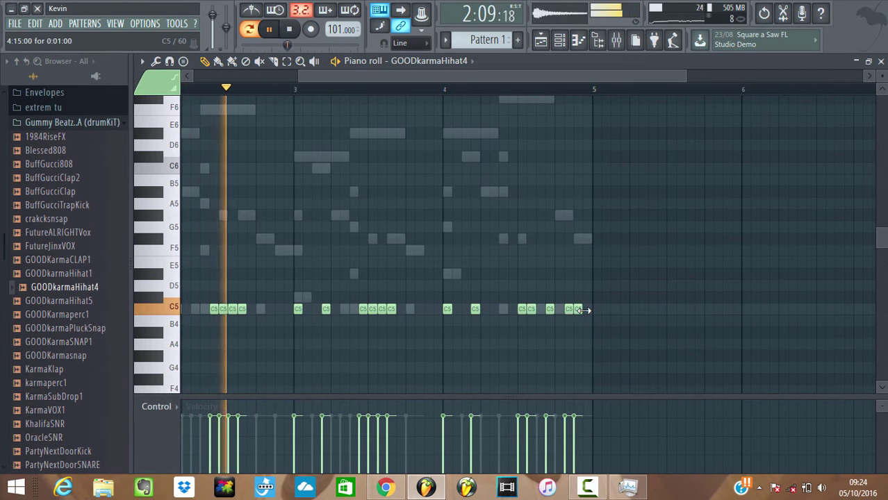
left_click(587, 310)
left_click_drag(581, 419, 565, 432)
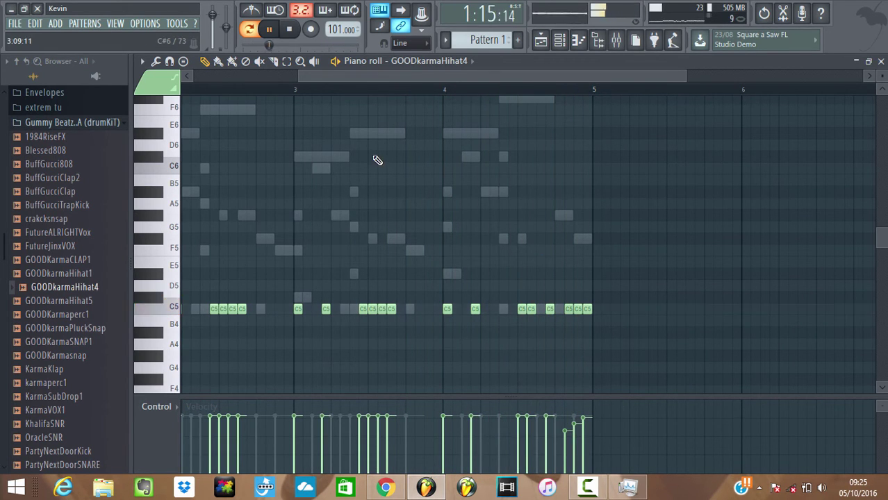
- Return to the channel rack and set the GOODkarmaHihat4 channel volume to about 62% with the channel unmuted
left_click_drag(300, 77, 207, 77)
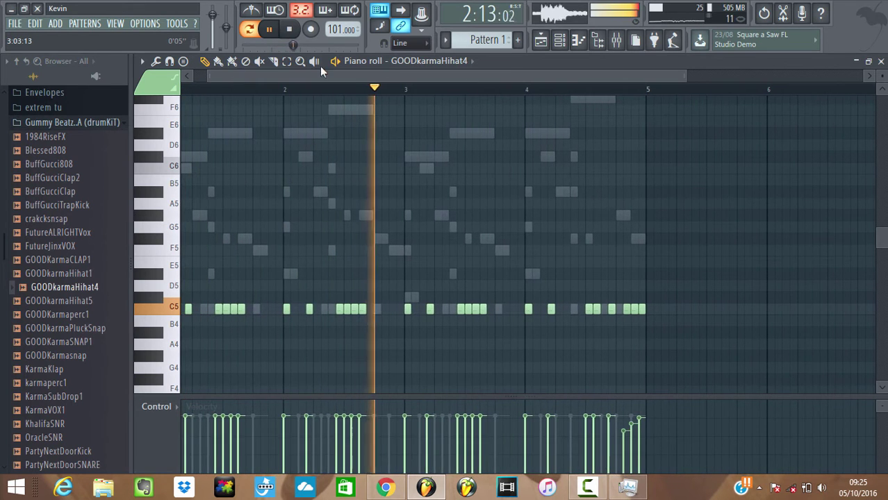
left_click(559, 41)
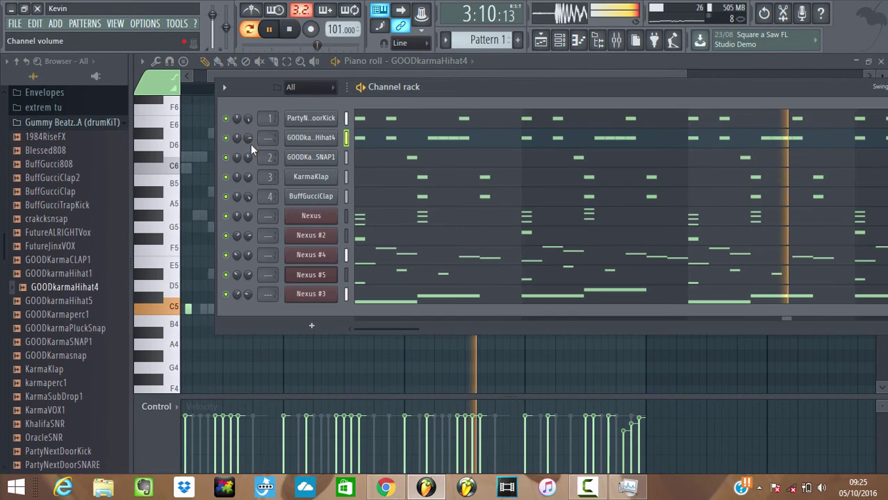
left_click_drag(248, 137, 249, 153)
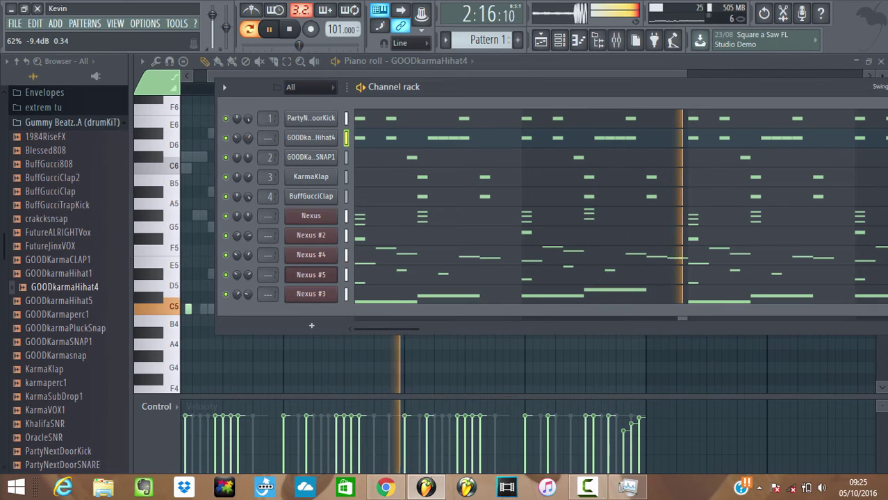
- Save the project to the Desktop as "new dancehall riddim"
left_click(17, 24)
left_click(57, 84)
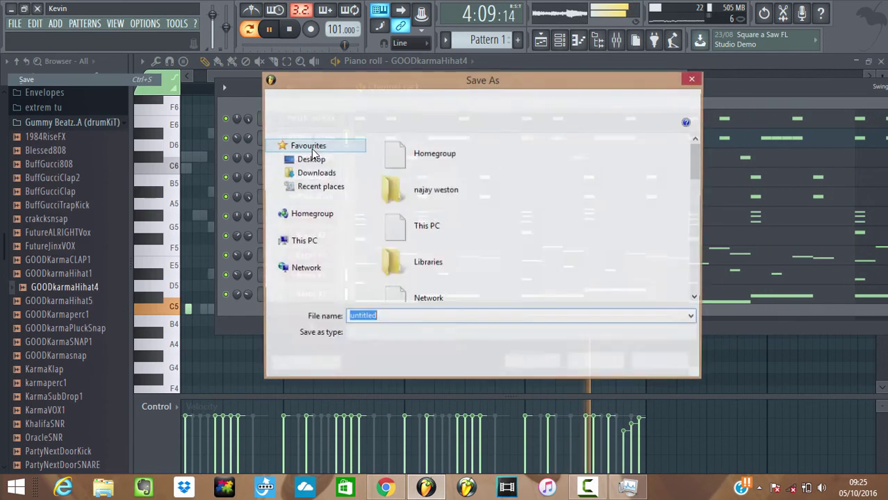
type("new dancehall riddim")
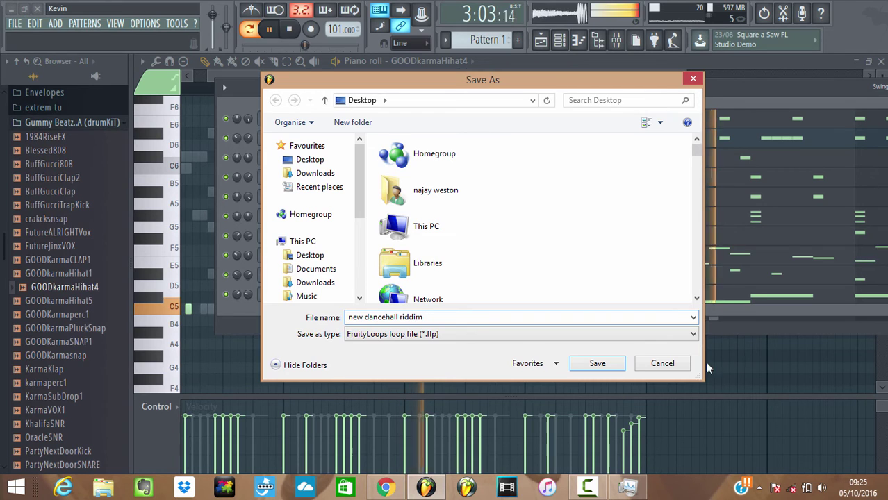
left_click(601, 364)
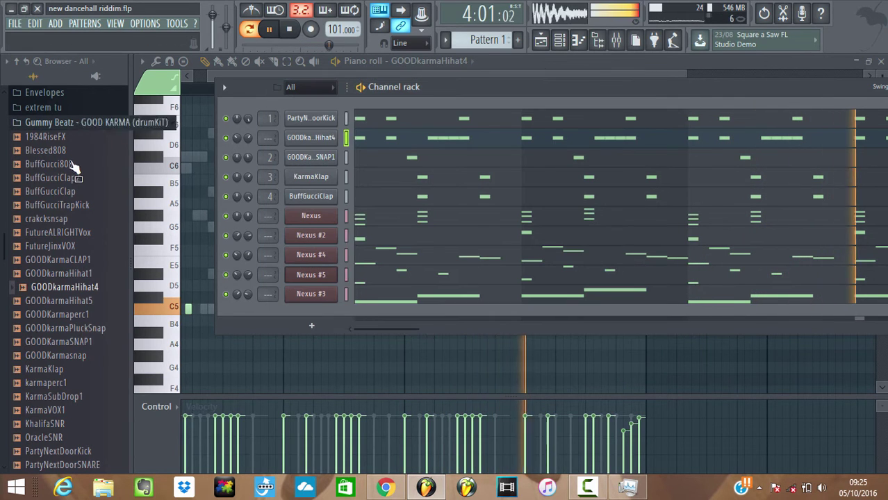
- Audition samples in the Gummy Beatz GOOD KARMA drum kit and add KarmaVOX1 as a channel below BuffGucciClap
scroll(77, 181, "up", 8)
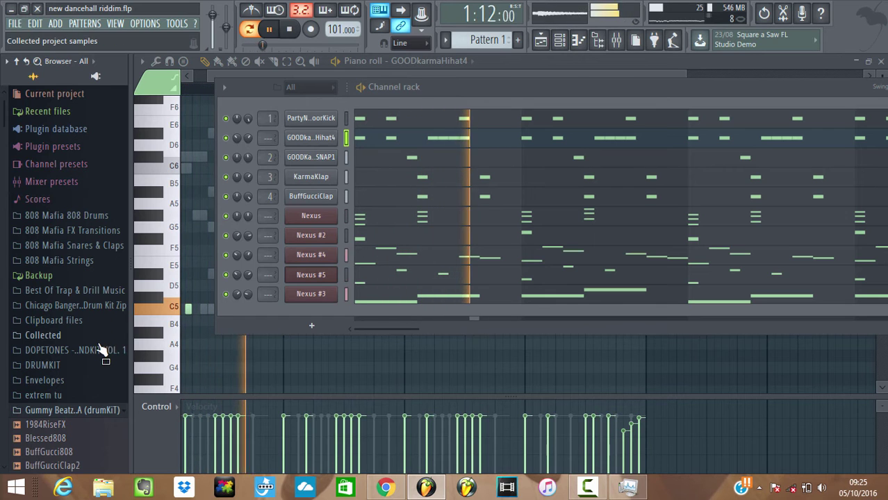
scroll(95, 417, "down", 5)
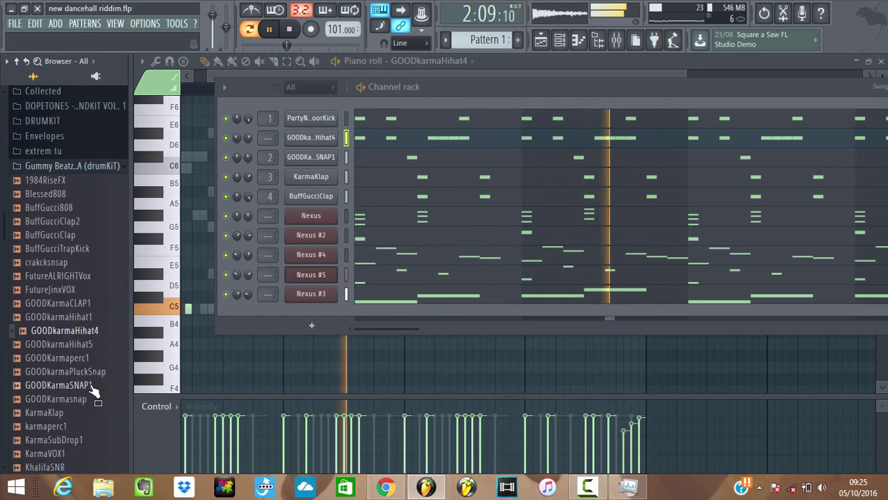
scroll(95, 393, "down", 4)
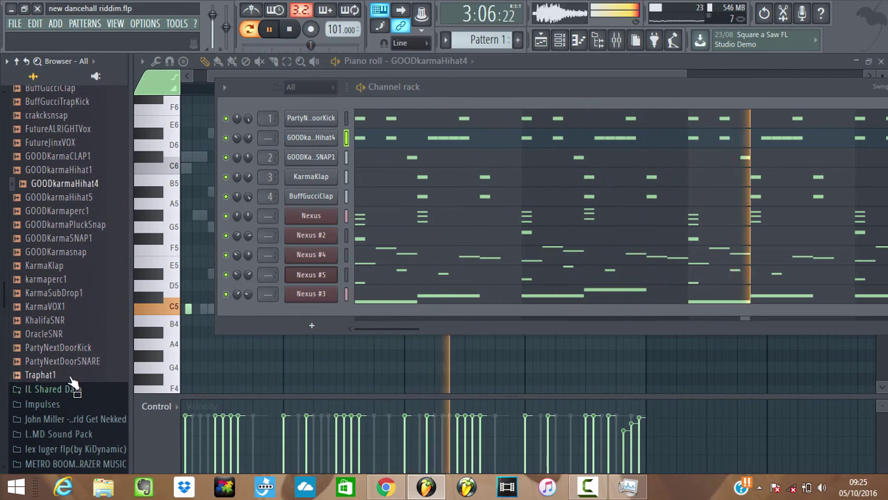
left_click(70, 377)
left_click(69, 333)
left_click(64, 321)
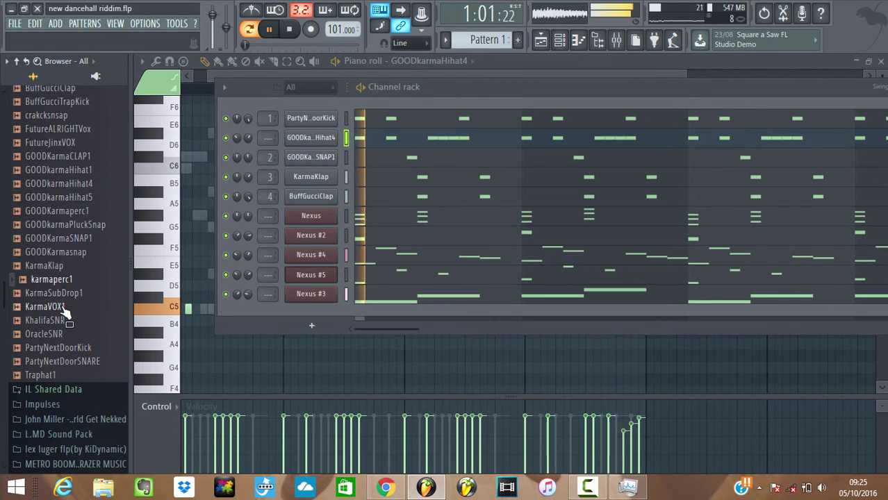
left_click(64, 307)
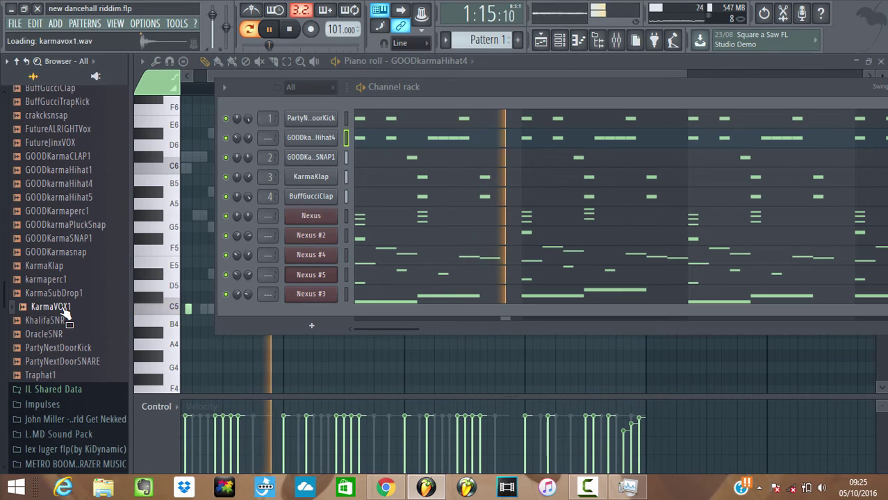
left_click_drag(63, 314, 229, 208)
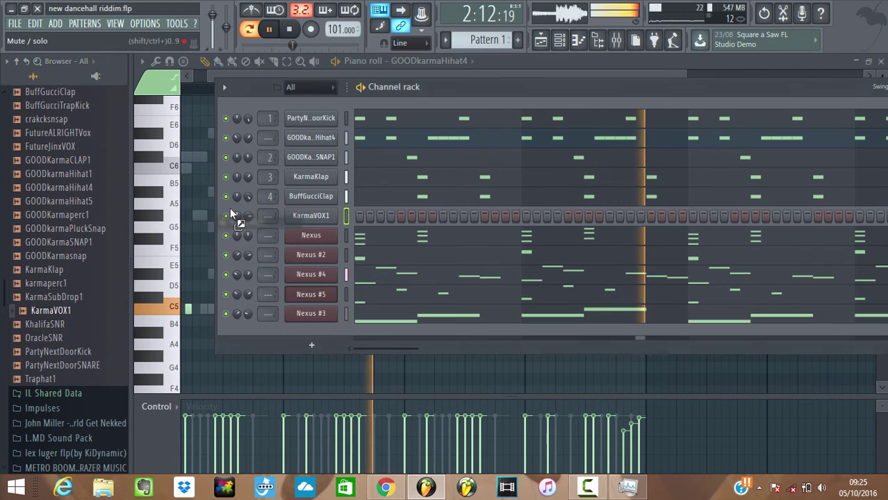
- Place one-step KarmaVOX1 notes starting each bar, C#5 in bars 1 and 3 and D#5 in bars 2 and 4, and transpose them up an octave
right_click(327, 214)
left_click(358, 215)
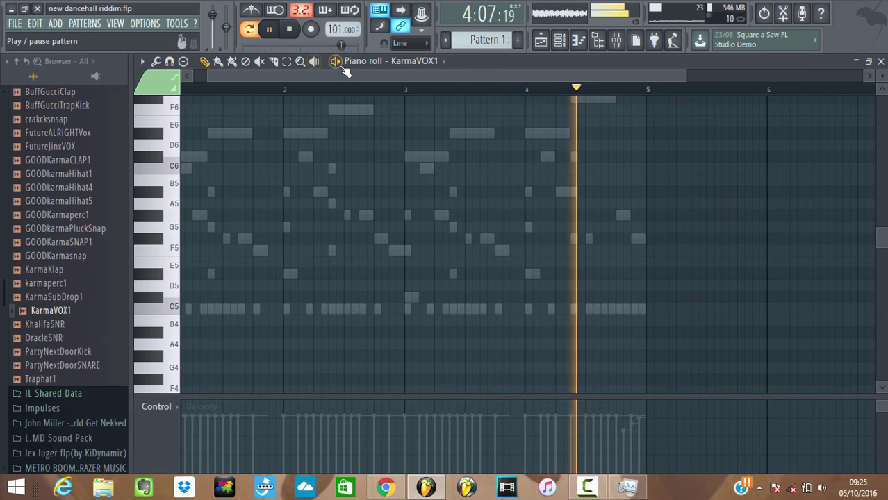
left_click_drag(267, 78, 240, 87)
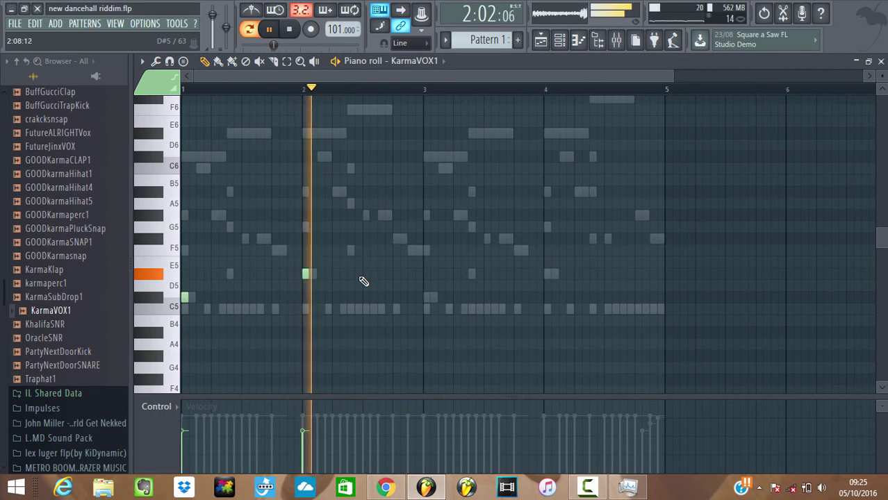
left_click(427, 297)
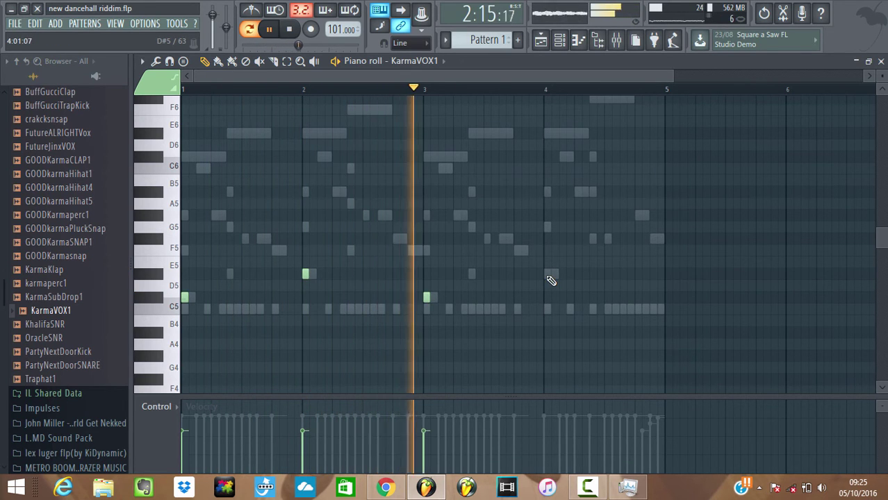
left_click(547, 274)
key("ctrl+Up")
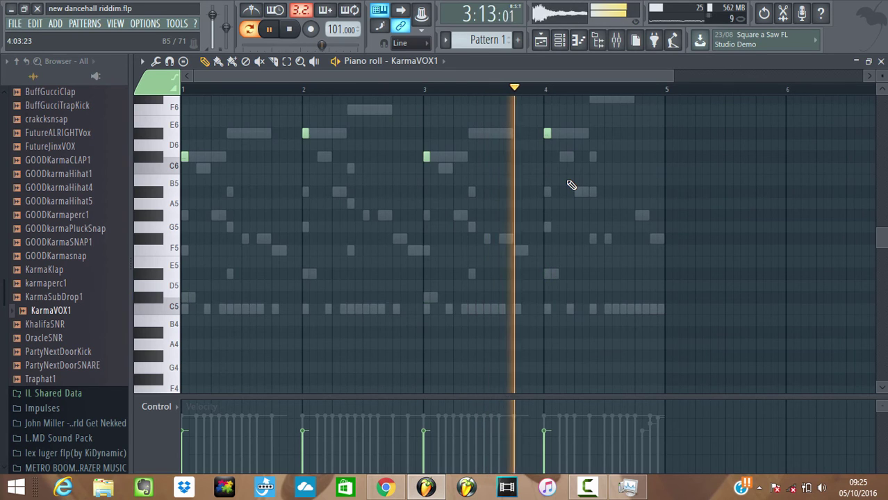
- Return to the channel rack and adjust the volume and panning of the KarmaVOX1 channel
left_click(560, 46)
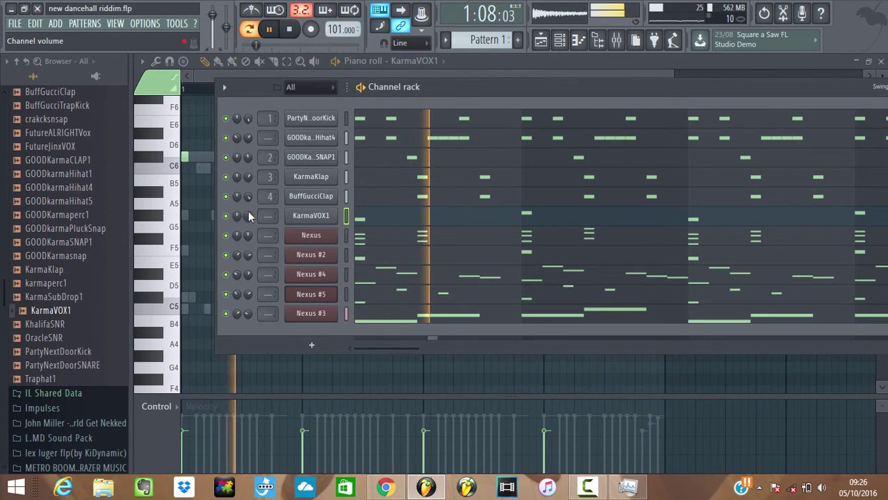
left_click_drag(248, 214, 238, 240)
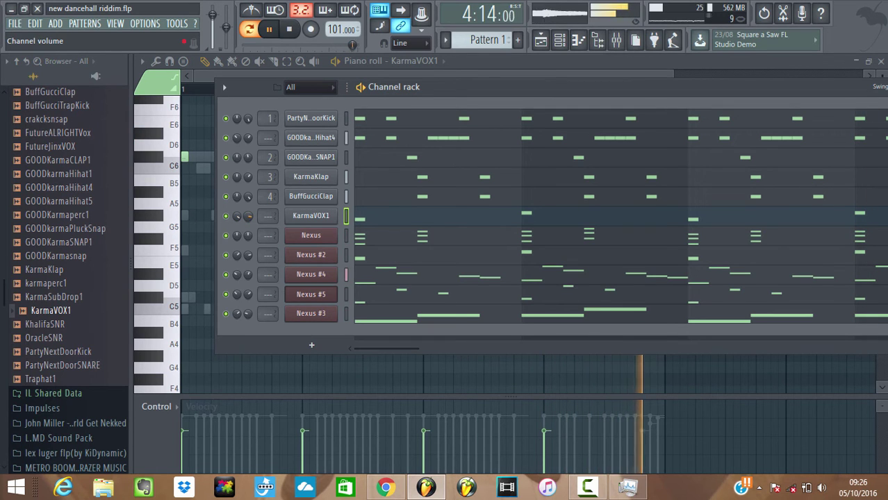
left_click(543, 40)
left_click(541, 40)
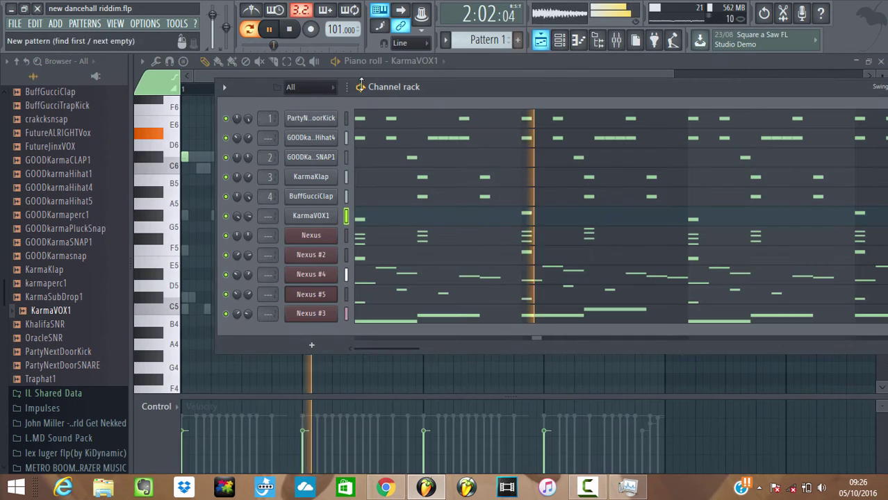
- Audition the GOODkarmaHihat5 sample and add it as a channel below KarmaVOX1
left_click(78, 216)
left_click(84, 202)
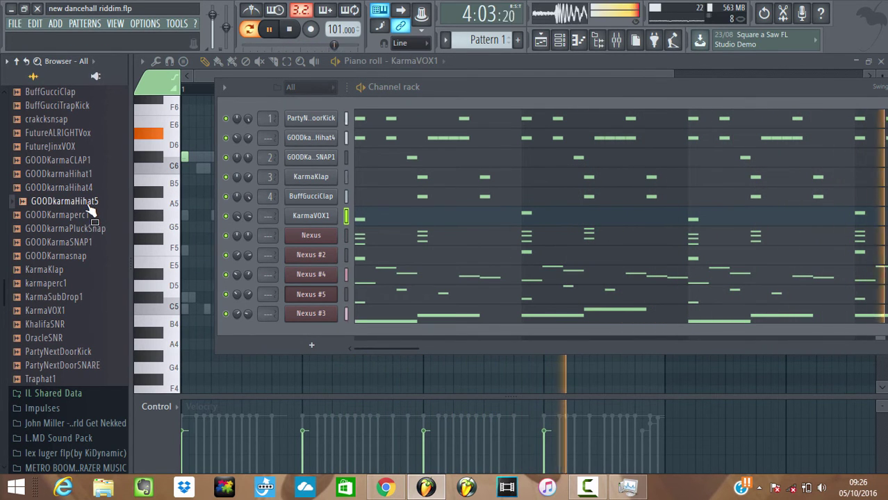
left_click_drag(89, 210, 337, 236)
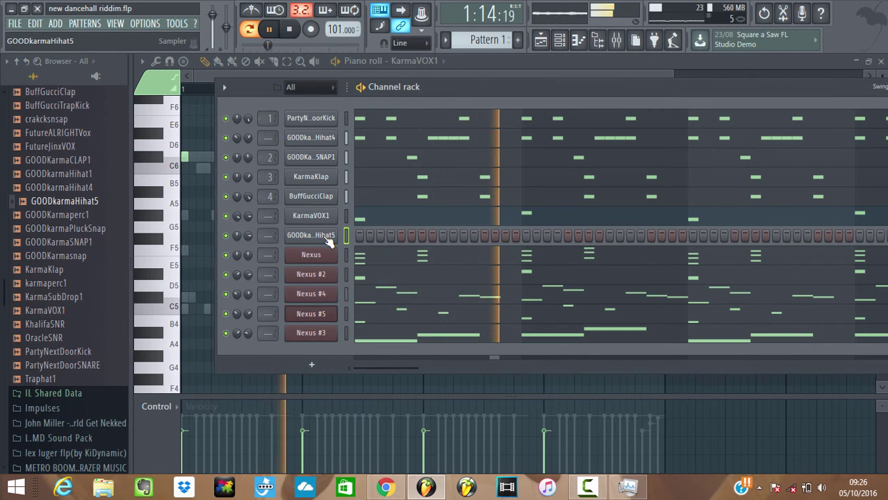
- Add a one-step C5 note for GOODkarmaHihat5 on step 7 of each of the four bars
right_click(328, 237)
left_click(376, 232)
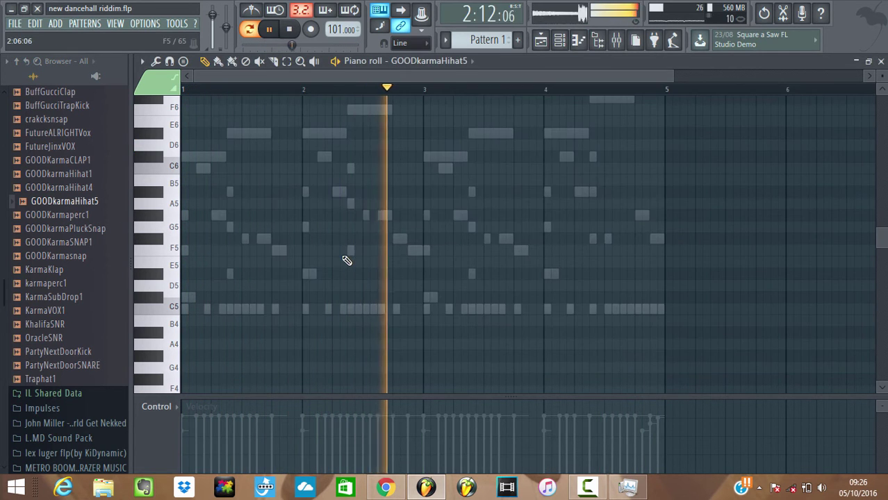
left_click_drag(349, 251, 350, 317)
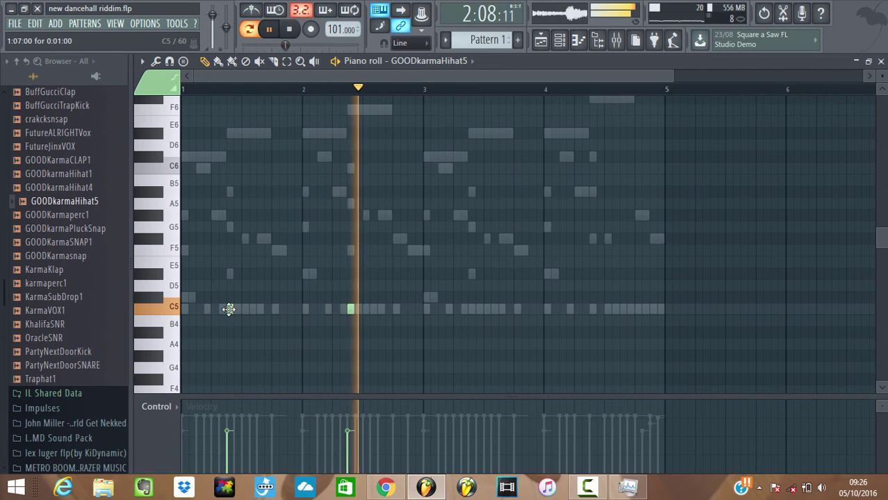
left_click(472, 309)
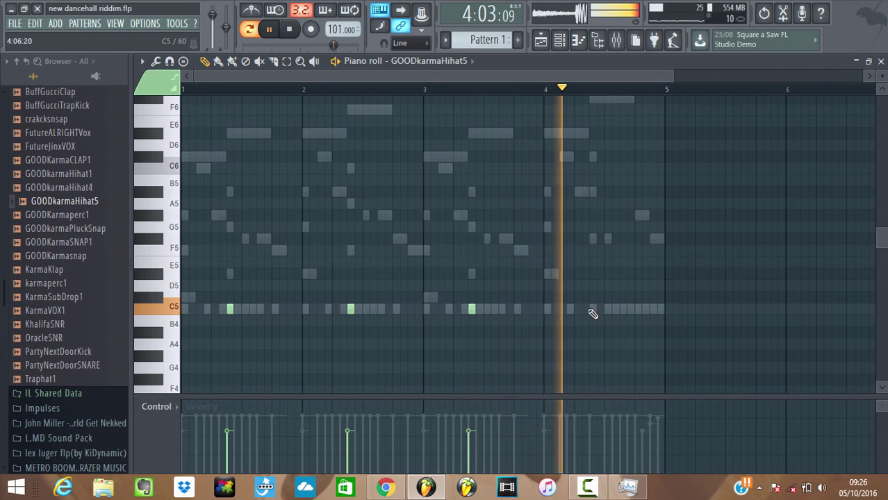
left_click(588, 310)
- Raise the velocities of the four GOODkarmaHihat5 notes to about 77% and return to the channel rack
left_click(560, 40)
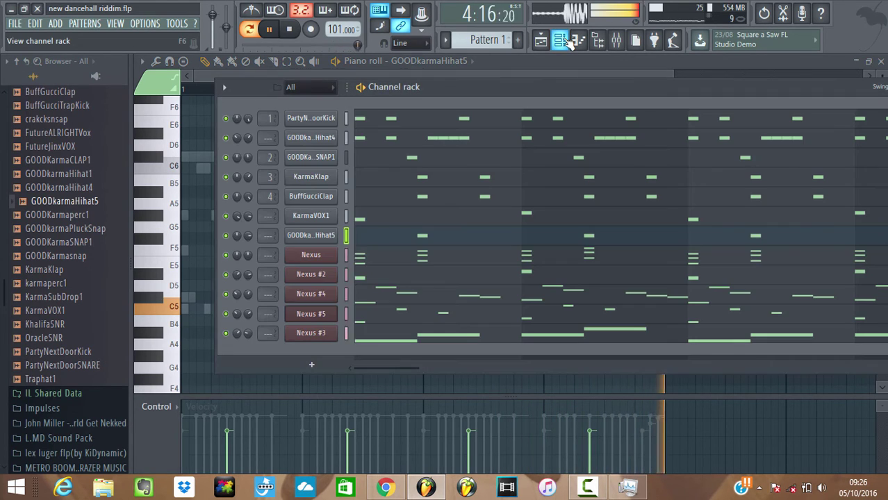
left_click_drag(591, 418, 231, 418)
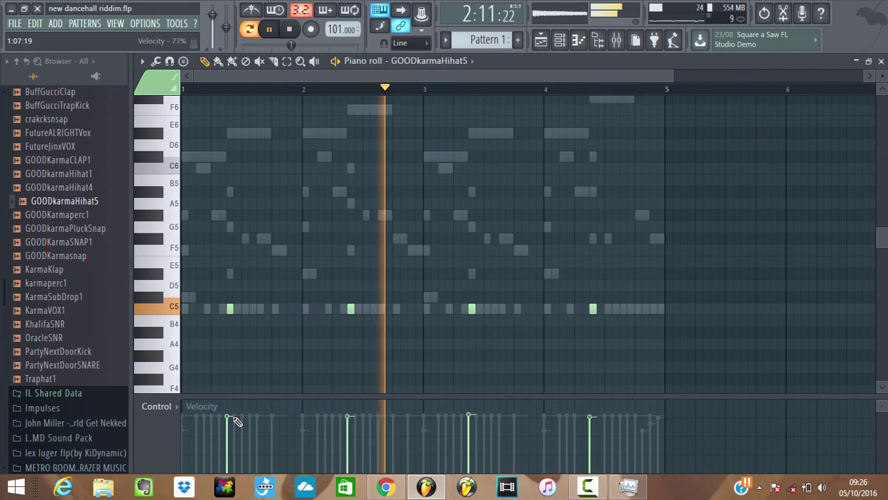
left_click(559, 42)
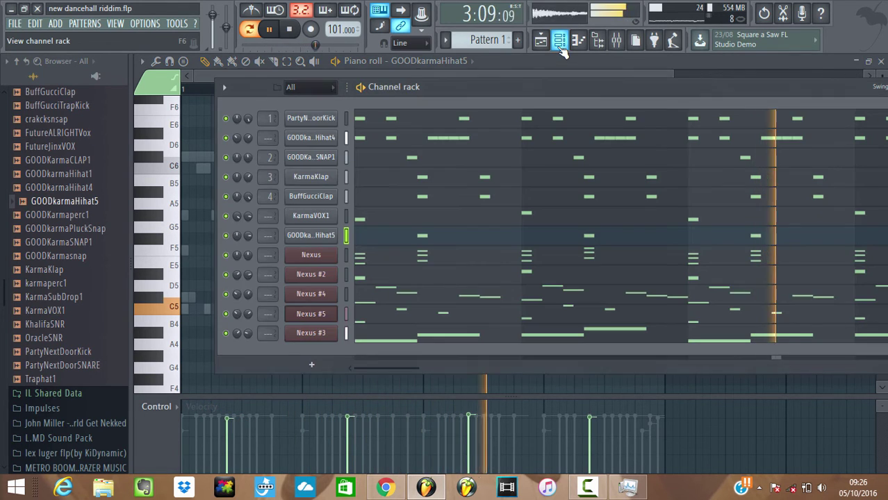
- Stop playback and add Big Bass 2 from the DOPETONES kit's 808 & Bass folder as a channel below Nexus #3
left_click(24, 64)
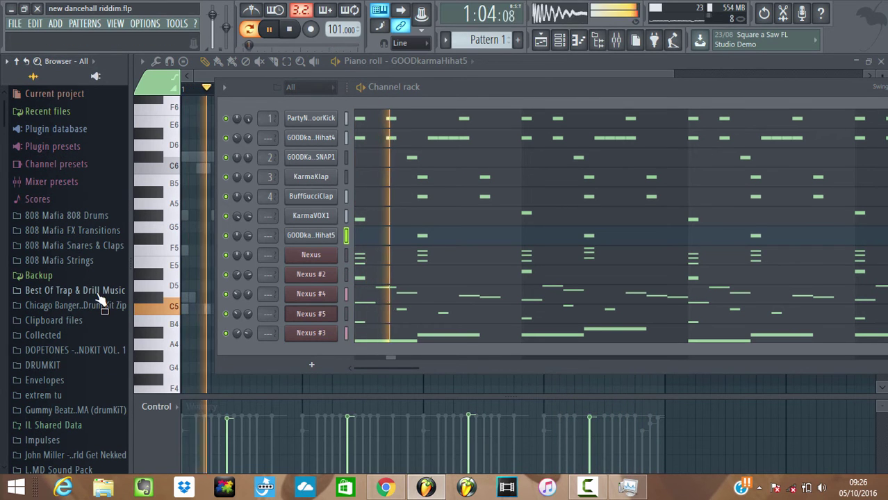
left_click(104, 354)
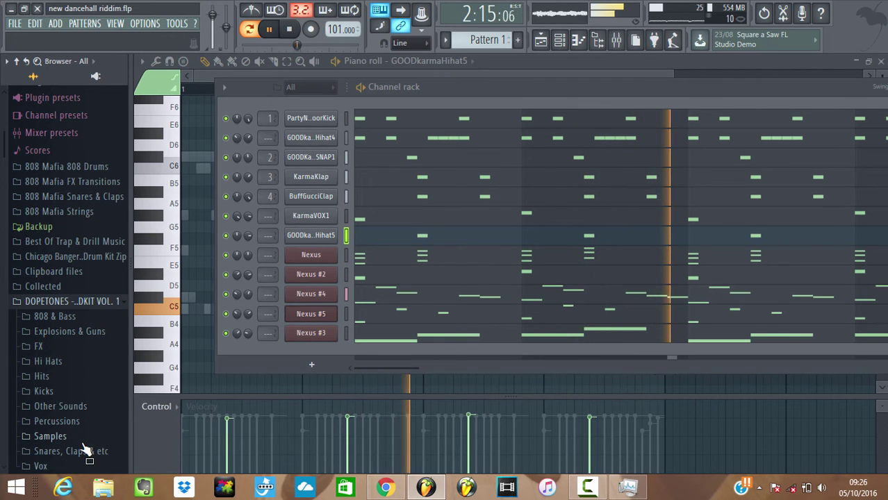
left_click(66, 316)
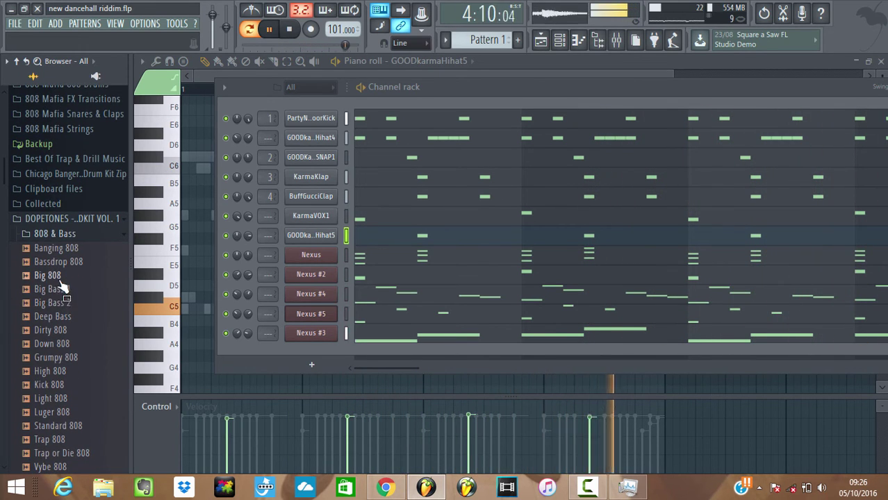
key("space")
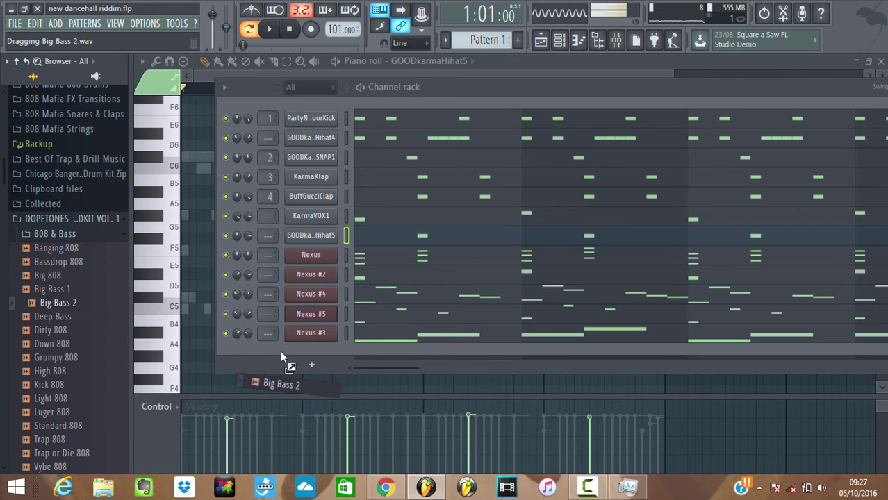
left_click_drag(280, 351, 291, 350)
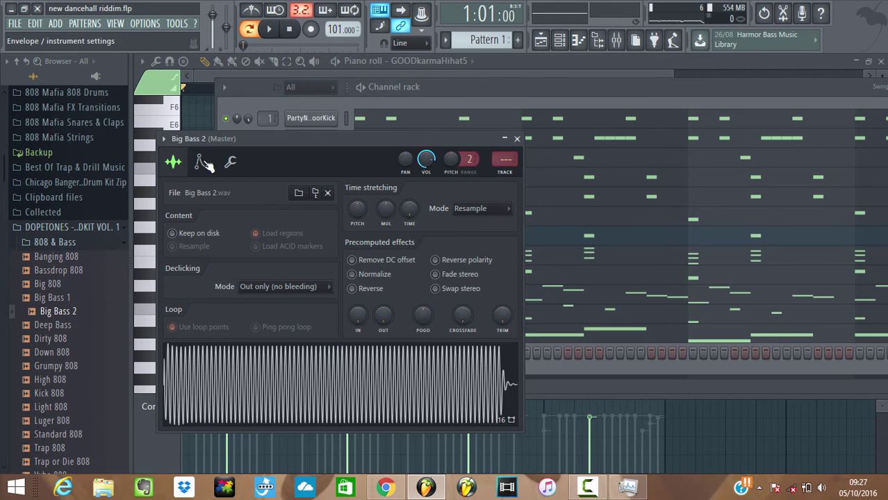
- Enable Big Bass 2's volume envelope with full hold and zero attack, decay, sustain and release, and close the channel settings
left_click(202, 163)
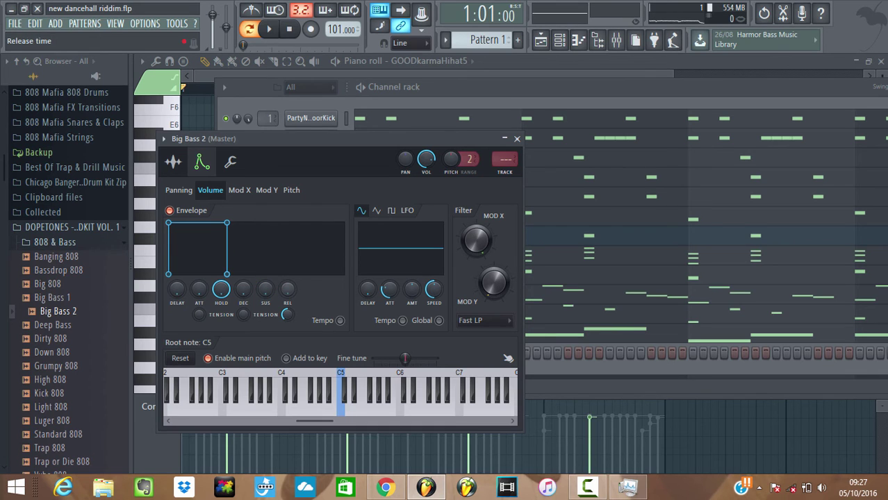
left_click(173, 162)
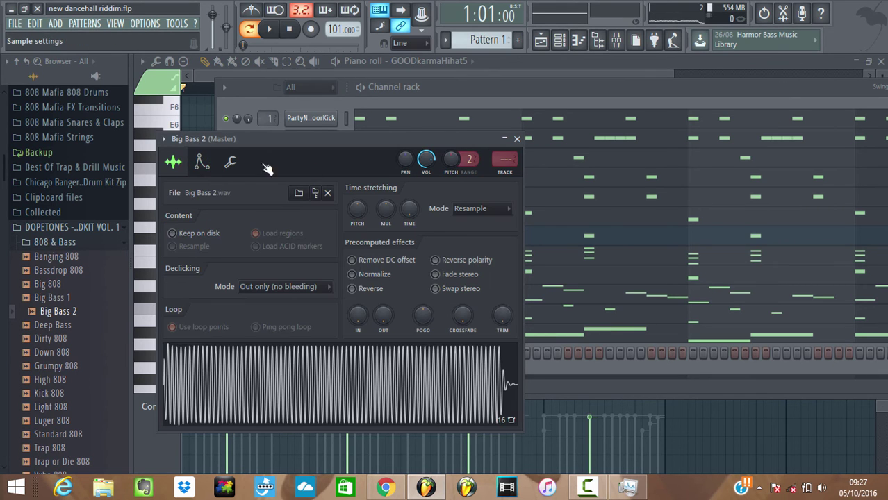
left_click(517, 139)
- Open Big Bass 2's piano roll and enter four-step notes alternating C#5 and D#5 at the start of each of the four bars
right_click(312, 357)
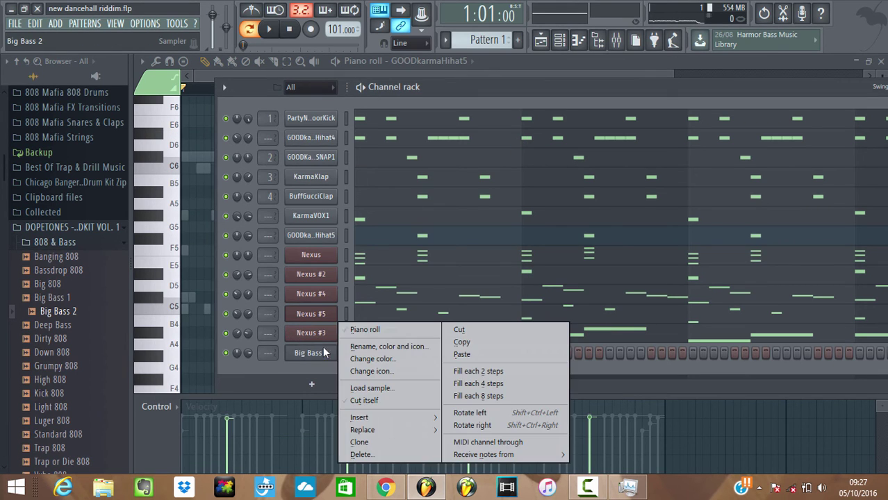
left_click(377, 328)
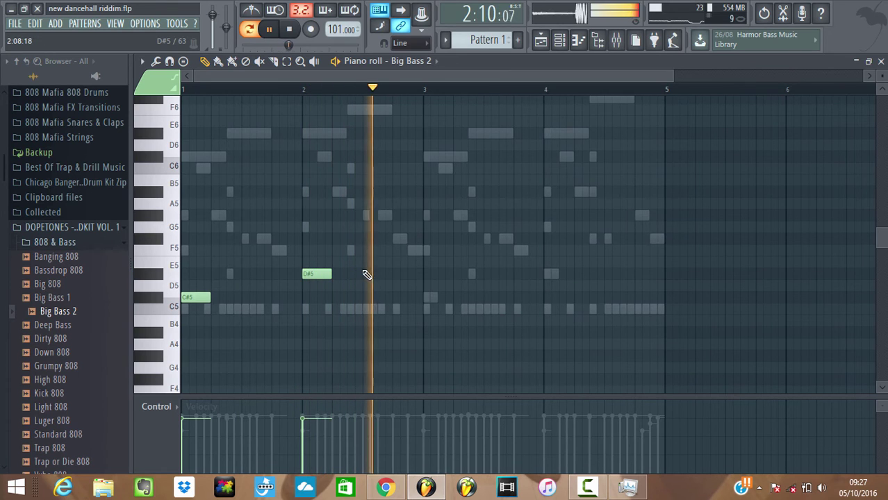
left_click(424, 297)
key("space")
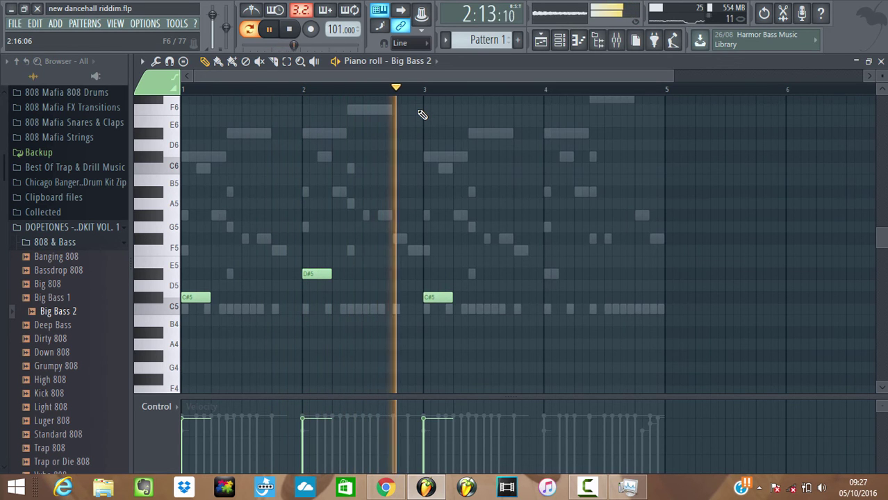
left_click(548, 274)
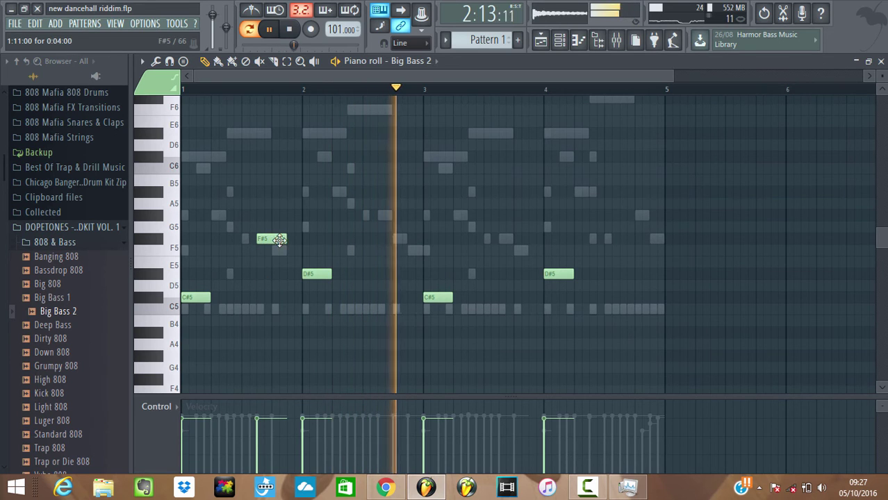
- Add two-step F#5 and F5 notes on steps 11 and 13 of bar 1, and G#5 and F#5 on the same steps of bar 2
left_click(263, 239)
left_click(273, 251)
key("space")
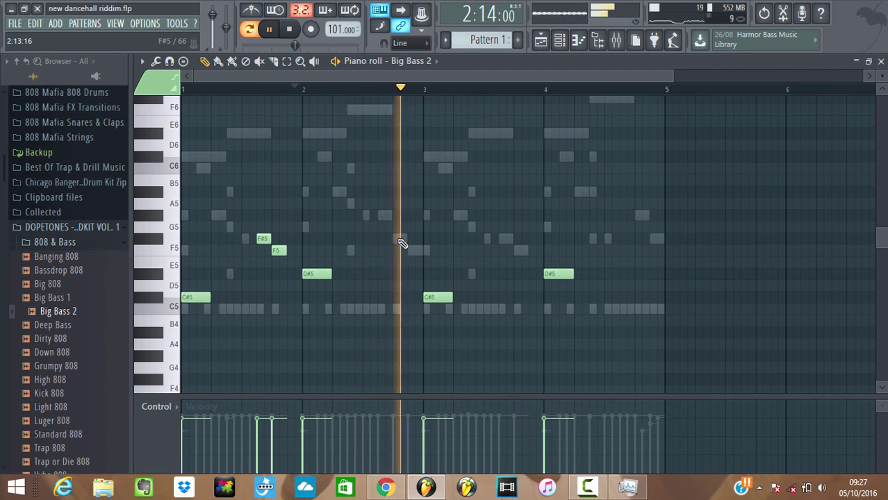
left_click(384, 217)
left_click(406, 239)
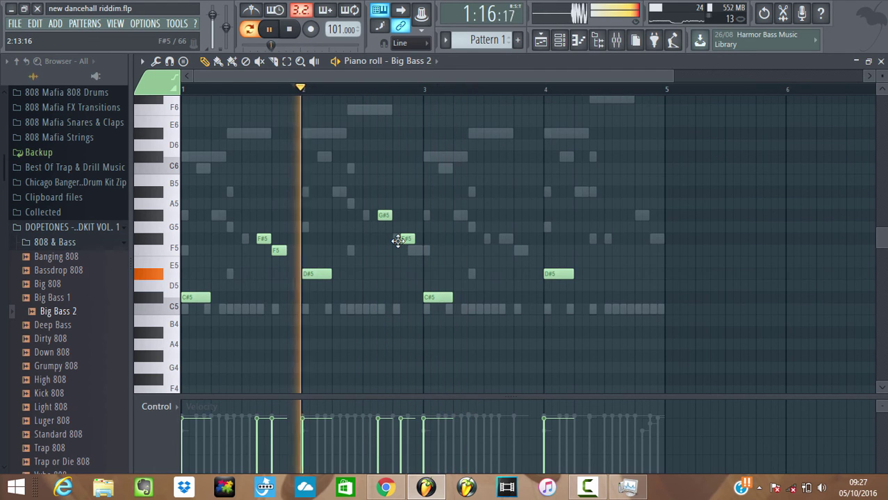
left_click_drag(405, 240, 400, 239)
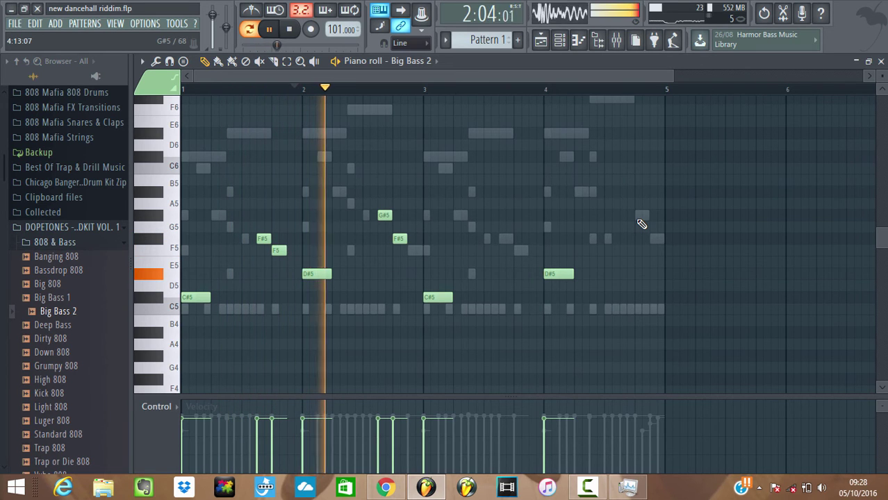
- Replace bar 1's F#5 and F5 bass notes with four-step notes starting on steps 11 and 13
right_click(277, 250)
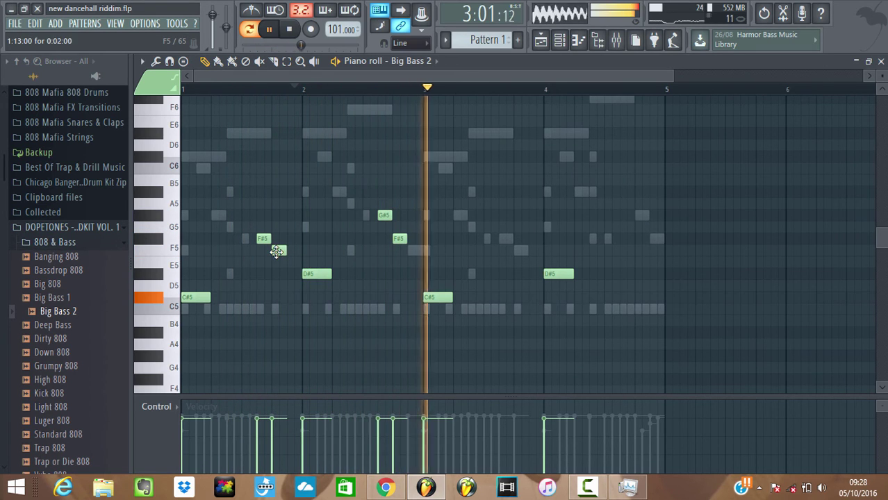
right_click(262, 238)
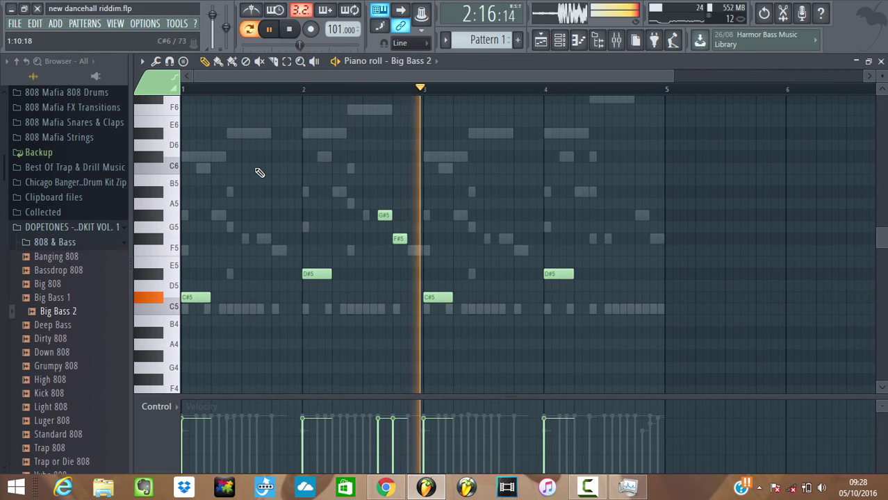
left_click(258, 238)
left_click_drag(268, 239, 286, 239)
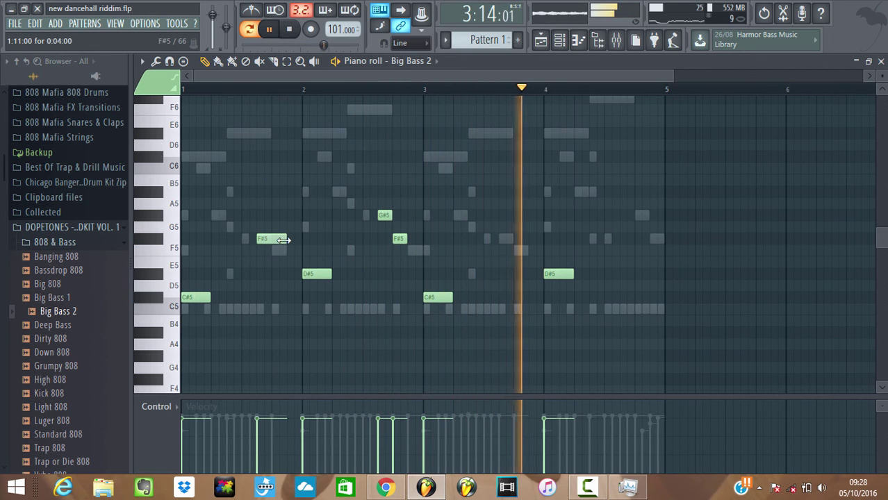
left_click(282, 251)
- Make bar 1's F5 a slide note and lengthen F#5 to six steps so both notes end at the bar line
double_click(282, 250)
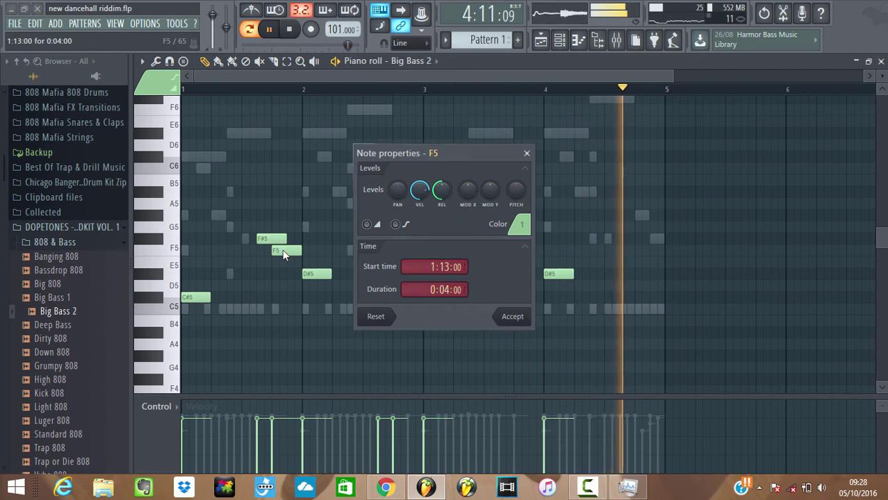
left_click(369, 224)
left_click(501, 317)
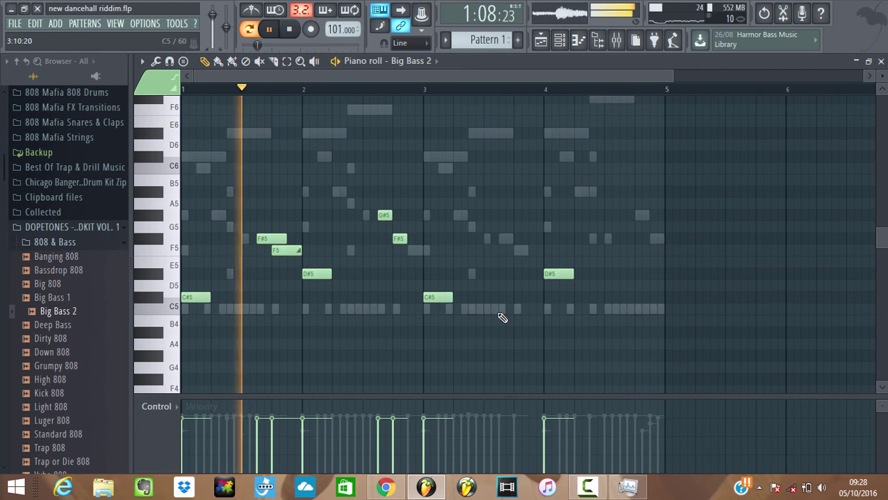
left_click_drag(299, 250, 285, 248)
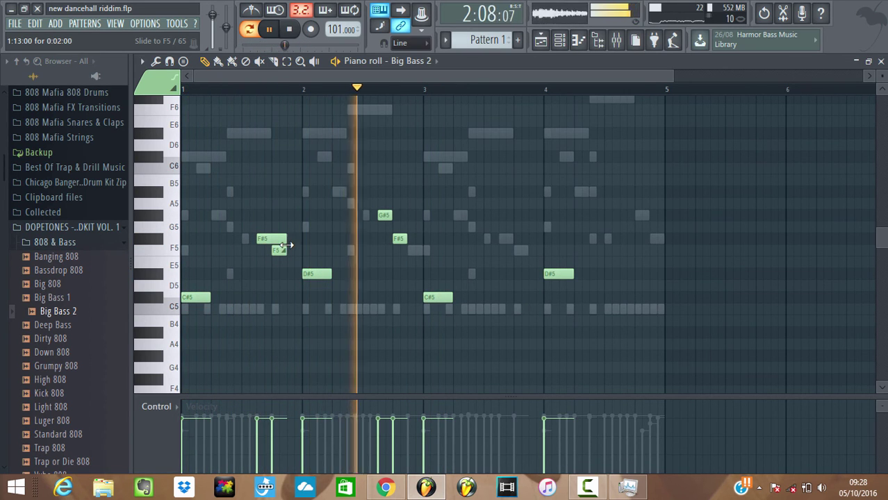
mouse_move(289, 250)
left_mouse_down()
mouse_move(282, 238)
mouse_move(297, 239)
left_mouse_up()
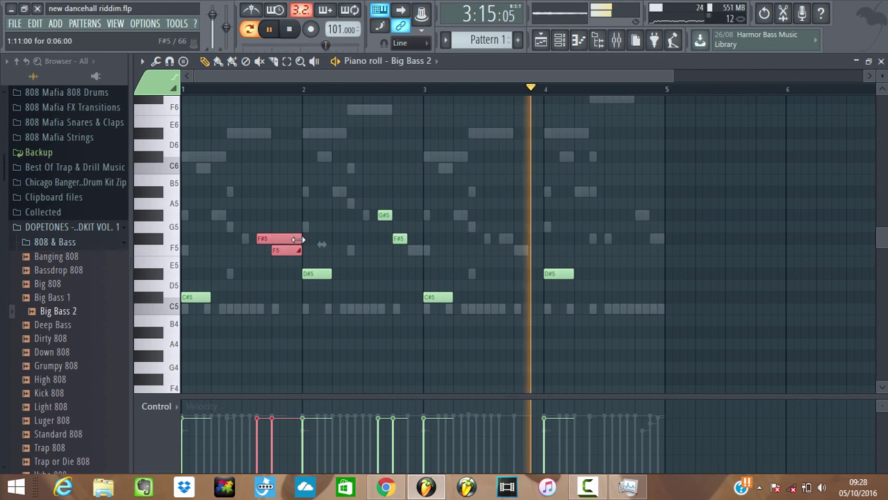
left_click(559, 39)
left_click(559, 39)
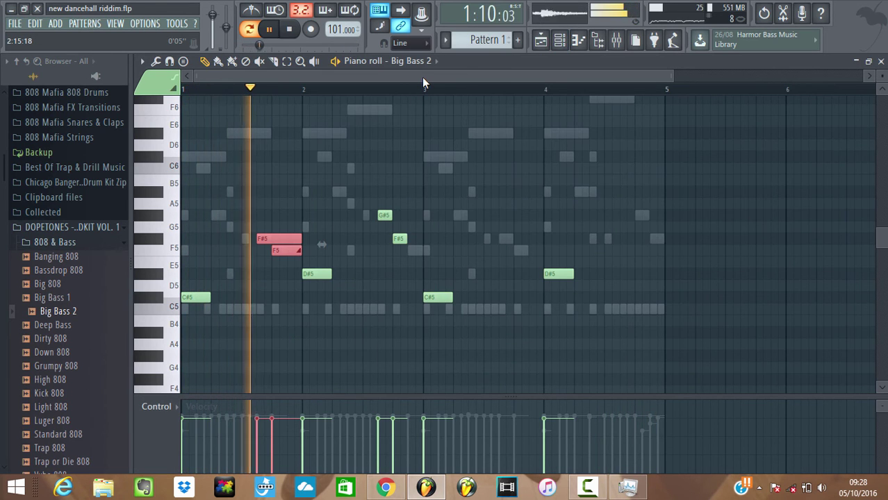
- In bar 4, add a regular four-step G#5 note on step 13 and a two-step F#5 slide note on step 15
left_click_drag(423, 78, 449, 77)
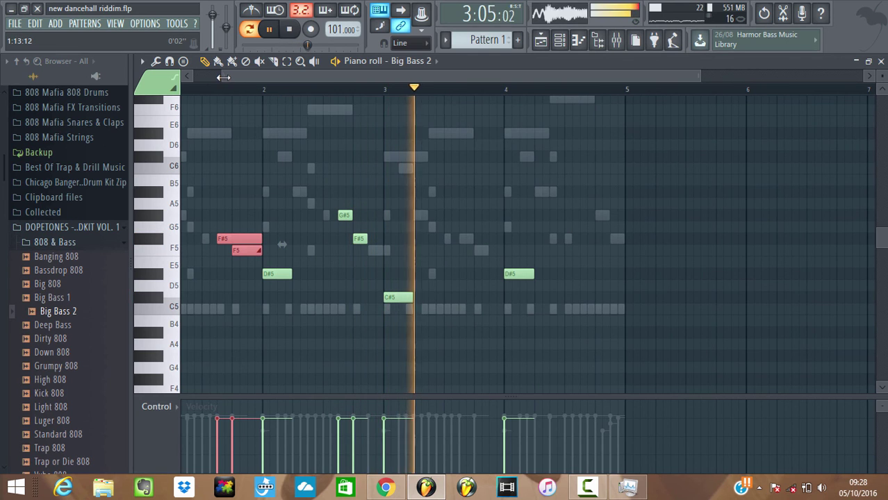
left_click_drag(223, 77, 391, 107)
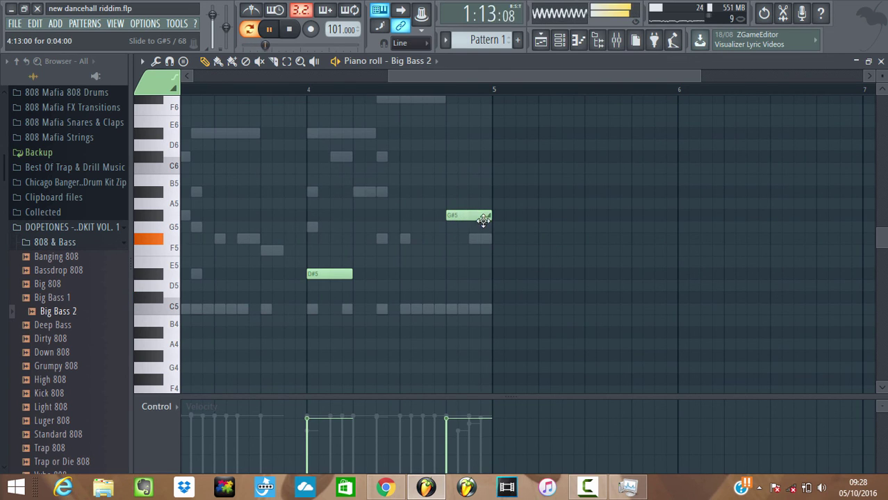
double_click(483, 218)
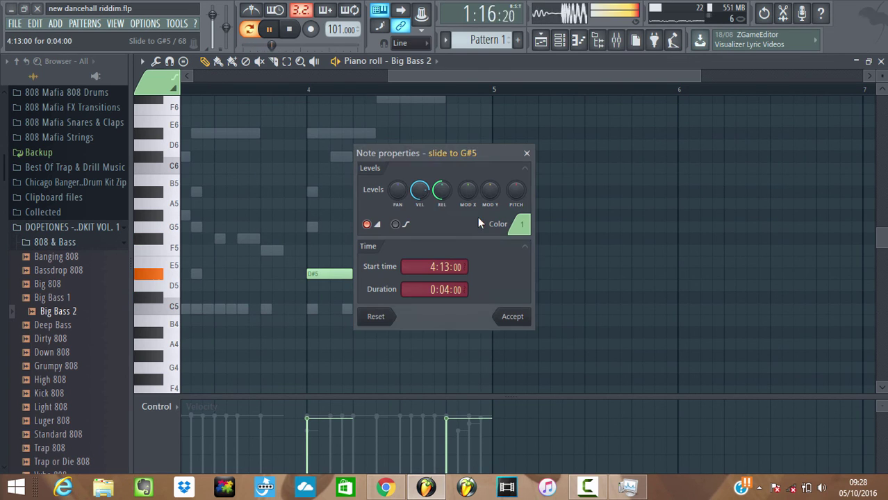
left_click(517, 316)
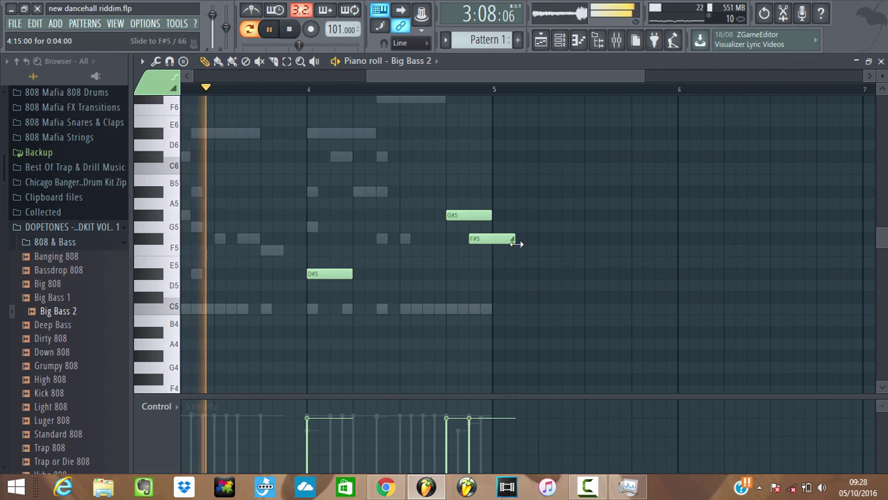
left_click_drag(517, 244, 492, 240)
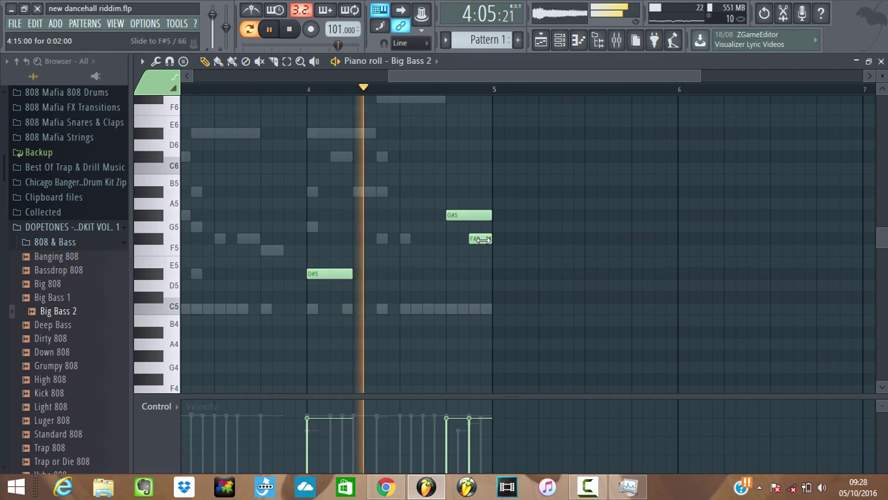
- Transpose all Big Bass 2 notes down one octave and return to the channel rack
left_click(559, 40)
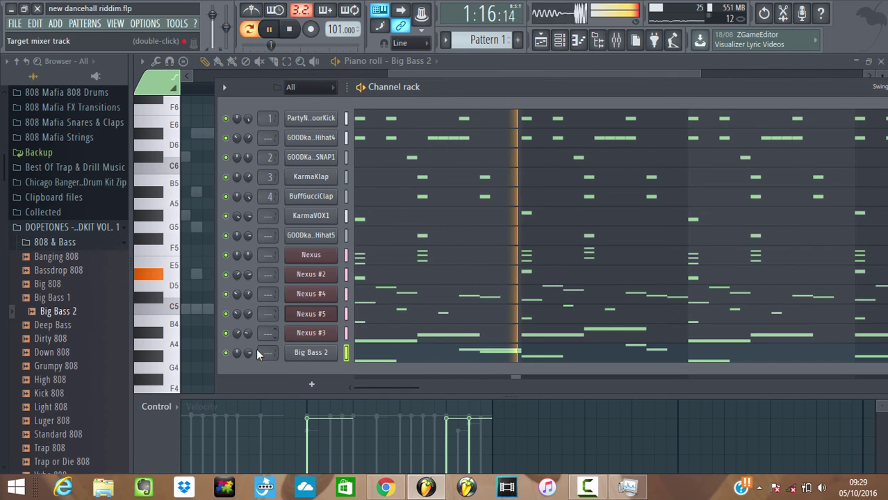
left_click(373, 359)
left_click(374, 359)
key("ctrl+Down")
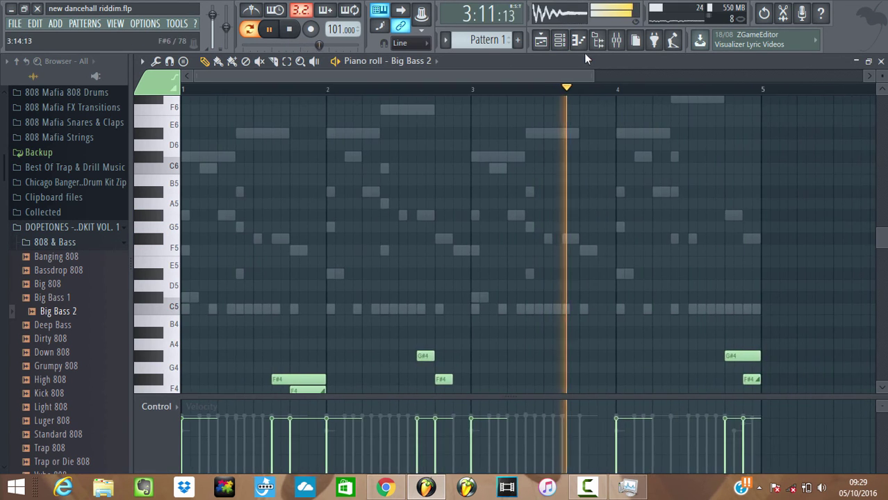
left_click(560, 40)
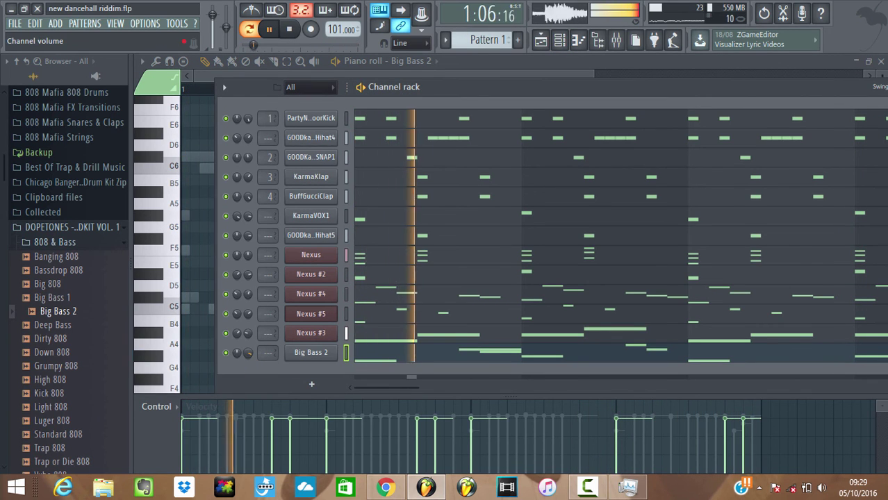
- Open the mixer maximized, route the Big Bass 2 channel to Insert 11 and keep only that track selected
left_click(617, 39)
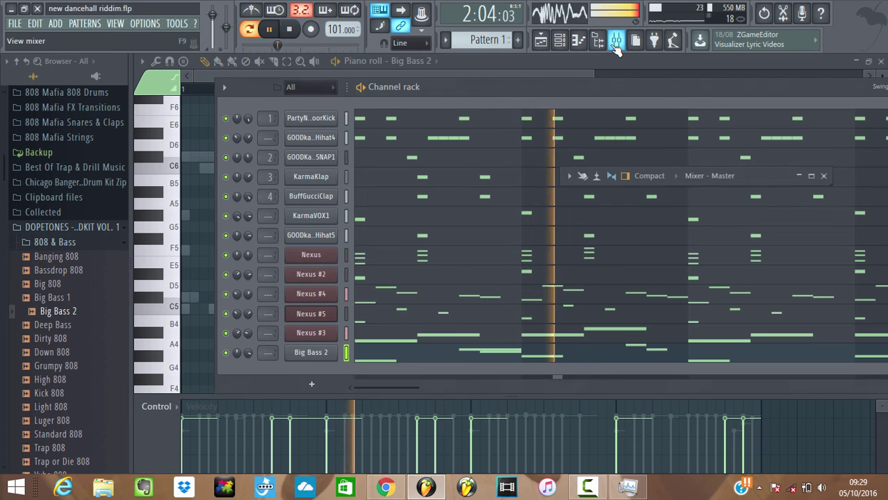
left_click(810, 176)
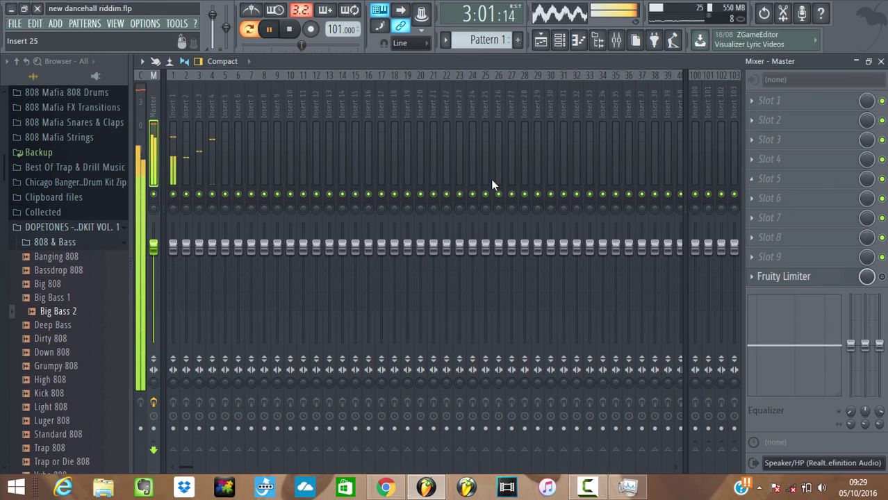
right_click(299, 158)
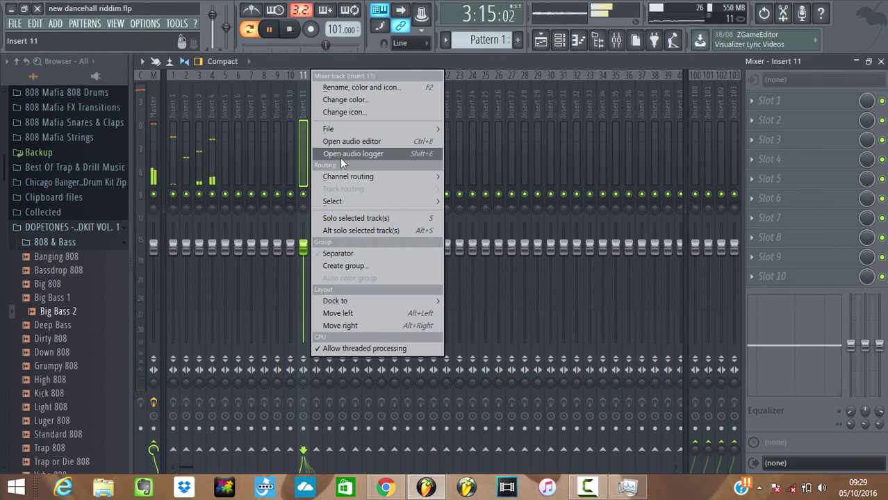
mouse_move(358, 177)
left_click(467, 178)
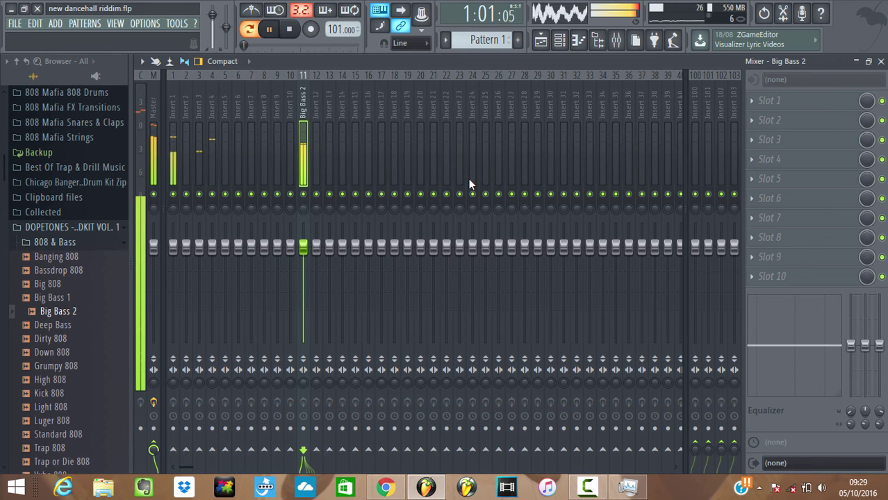
left_click_drag(479, 170, 298, 136)
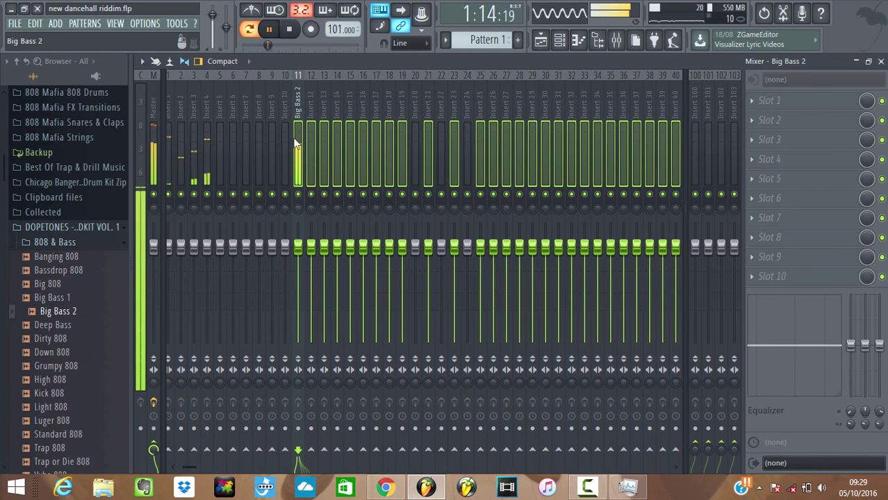
left_click(295, 144)
- Load Fruity Blood Overdrive in the Big Bass 2 track's first effect slot with PreAmp 1.0 and PostGain -0.67749, and close the plugin
left_click(768, 102)
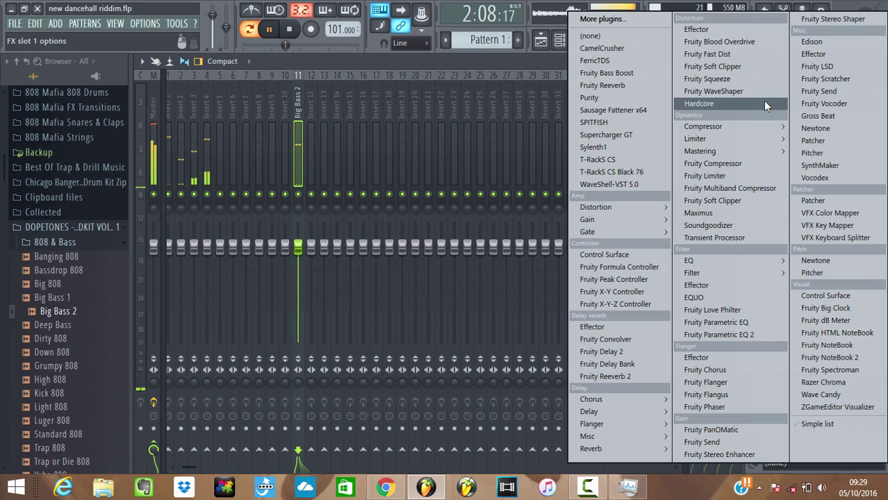
left_click(732, 42)
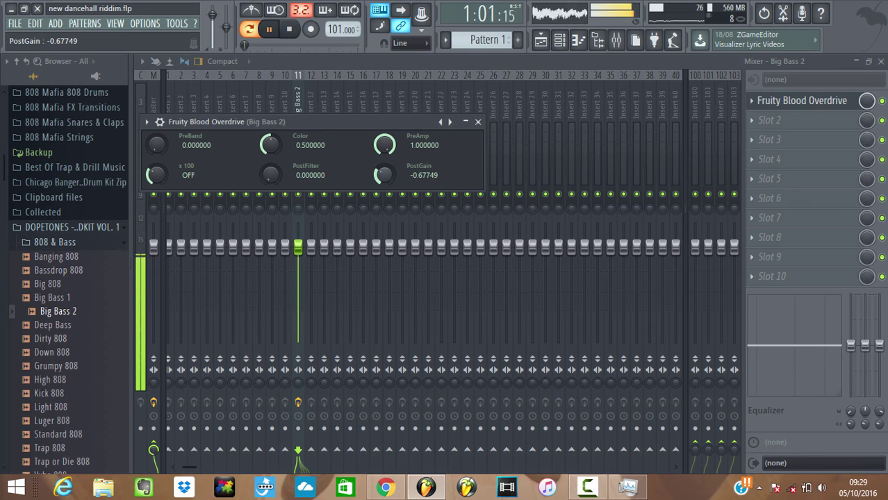
left_click(478, 123)
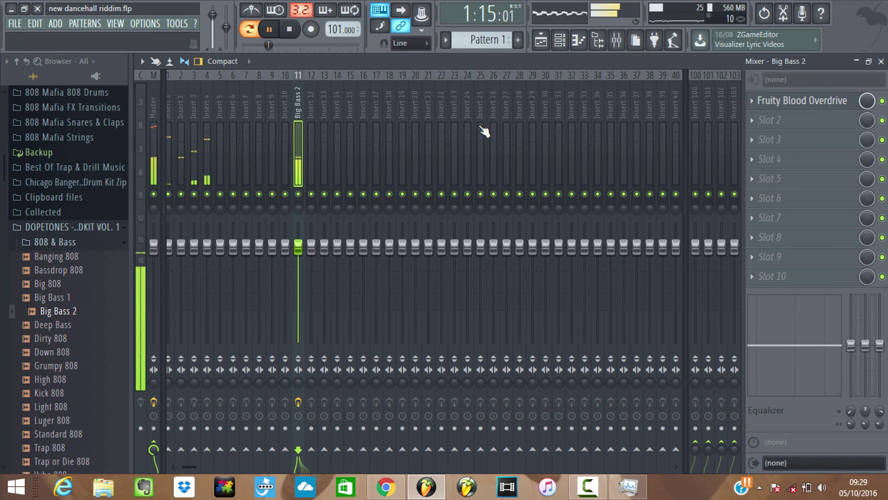
- Return to the channel rack and save the project
left_click(560, 41)
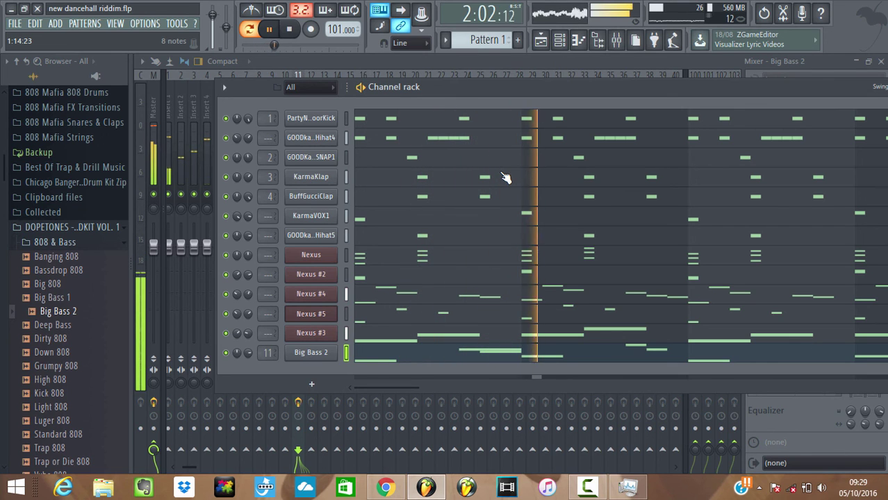
left_click(27, 22)
left_click(45, 75)
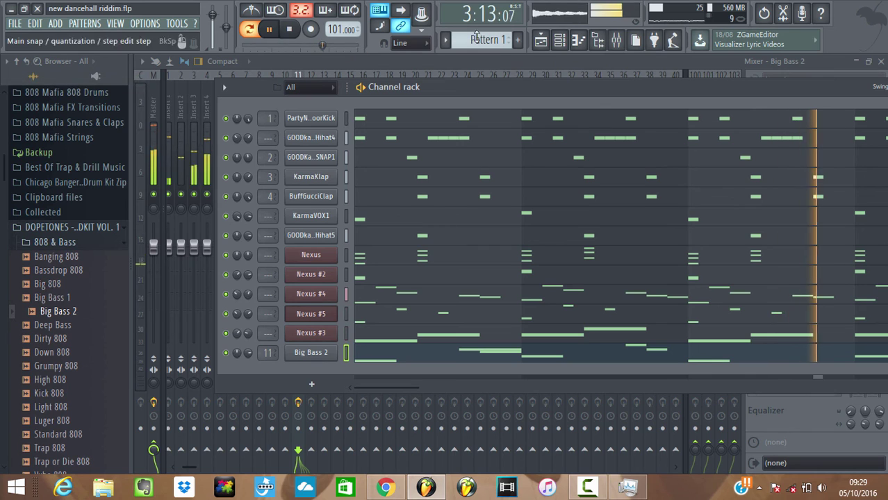
- Open the playlist, clone Pattern 1 and place the cloned pattern on Track 4 at bar 1
left_click(560, 42)
left_click(542, 41)
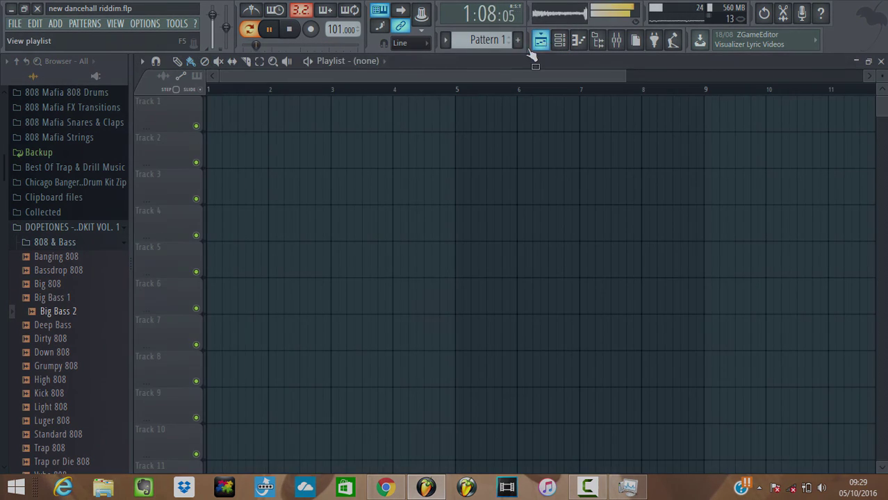
left_click(447, 41)
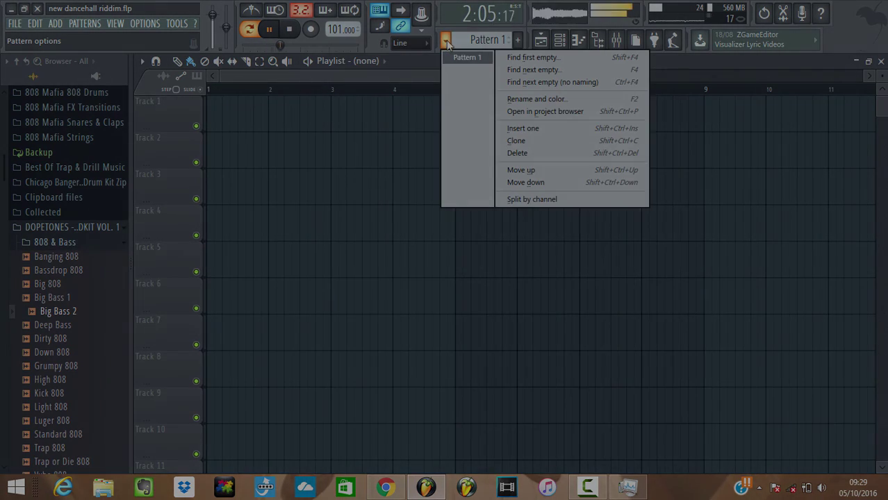
left_click(528, 140)
left_click(447, 41)
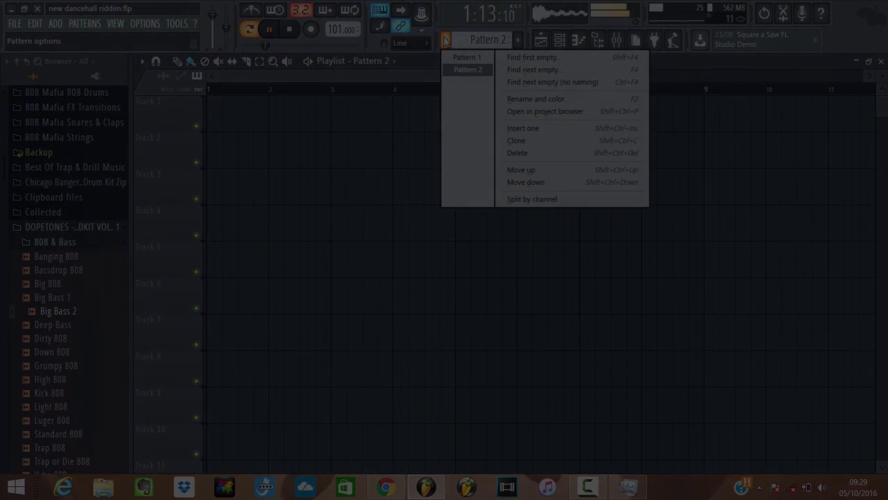
left_click(372, 139)
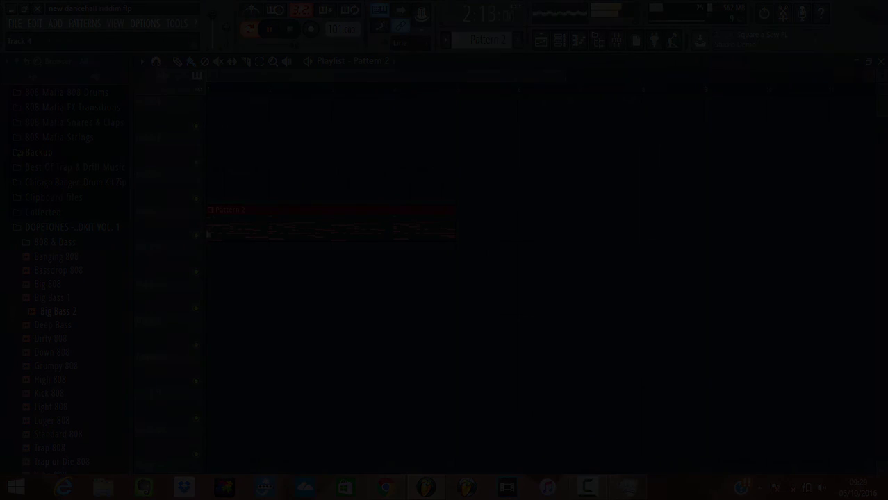